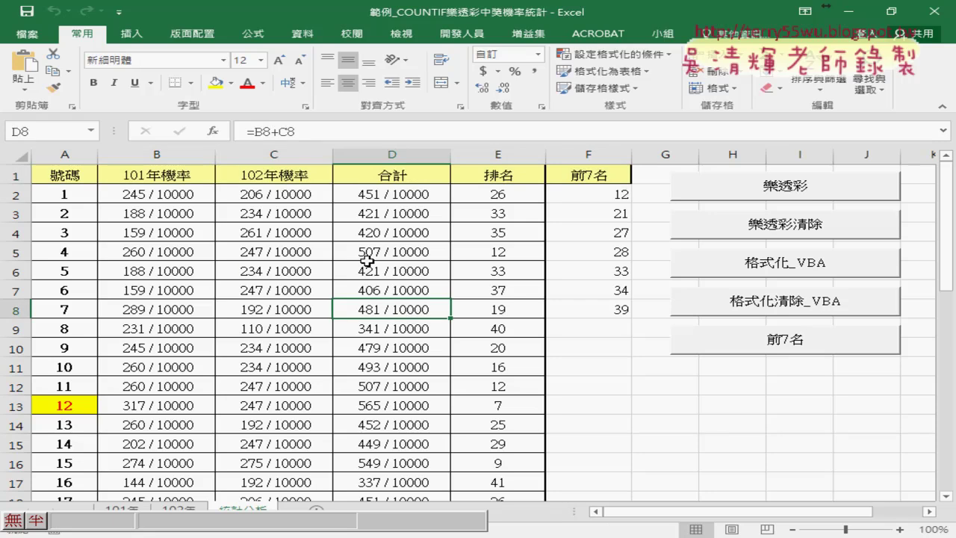
- Copy header cells A1:B1 (號碼, 101年機率) and E1:F1 (排名, 前7名) together
{"action": "left_click_drag", "start_coordinate": [65, 179], "coordinate": [130, 179]}
{"action": "left_click", "coordinate": [220, 181]}
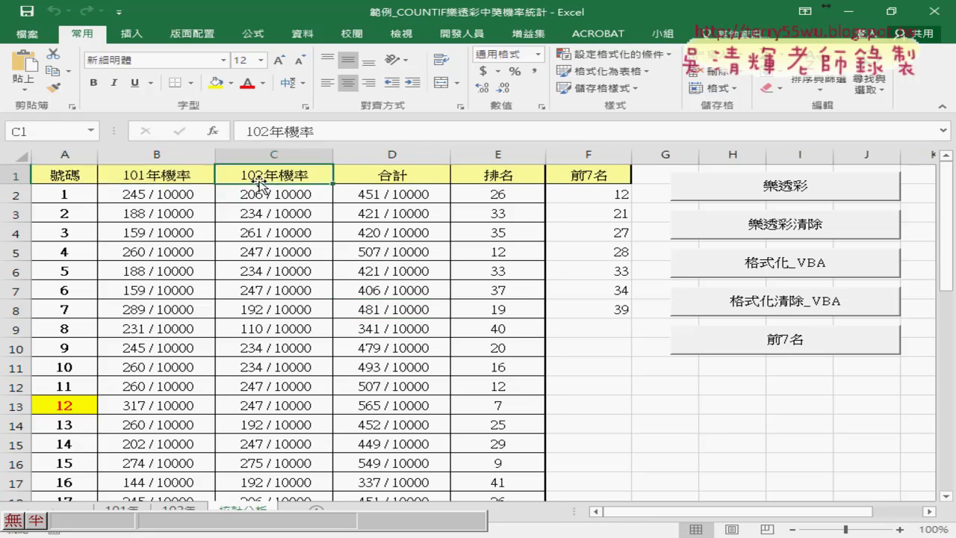
{"action": "left_click", "coordinate": [108, 178]}
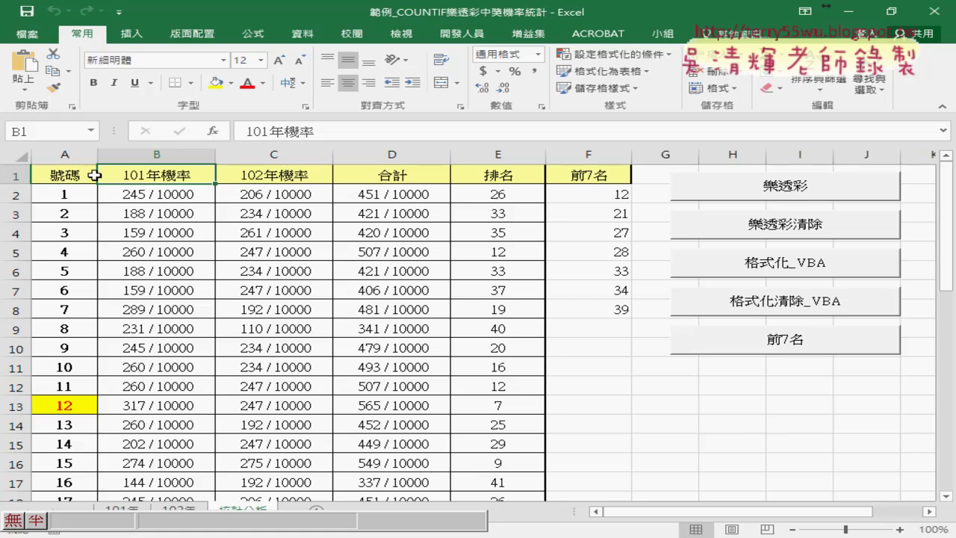
{"action": "left_click", "coordinate": [69, 176]}
{"action": "left_click_drag", "start_coordinate": [69, 177], "coordinate": [154, 175]}
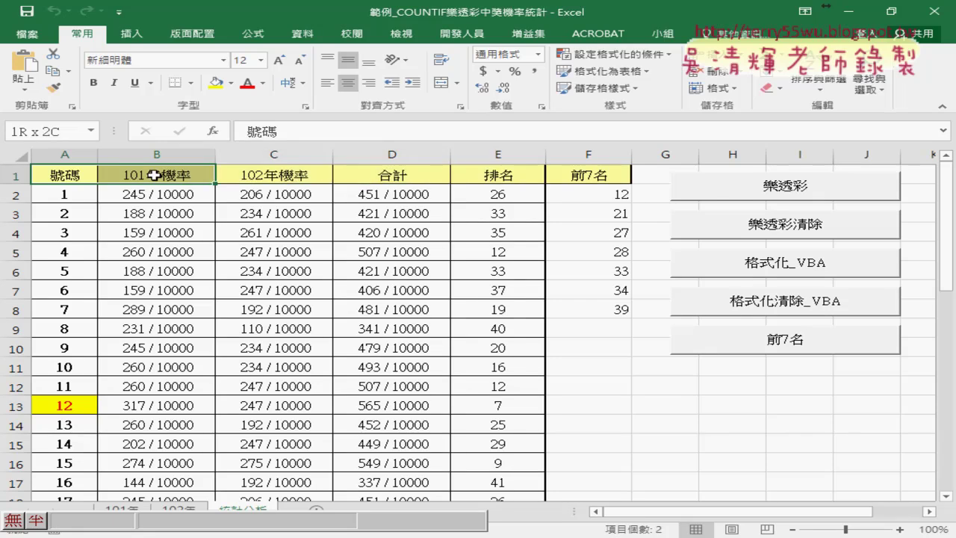
{"action": "left_click", "coordinate": [499, 176], "text": "ctrl"}
{"action": "left_click", "coordinate": [570, 176], "text": "ctrl"}
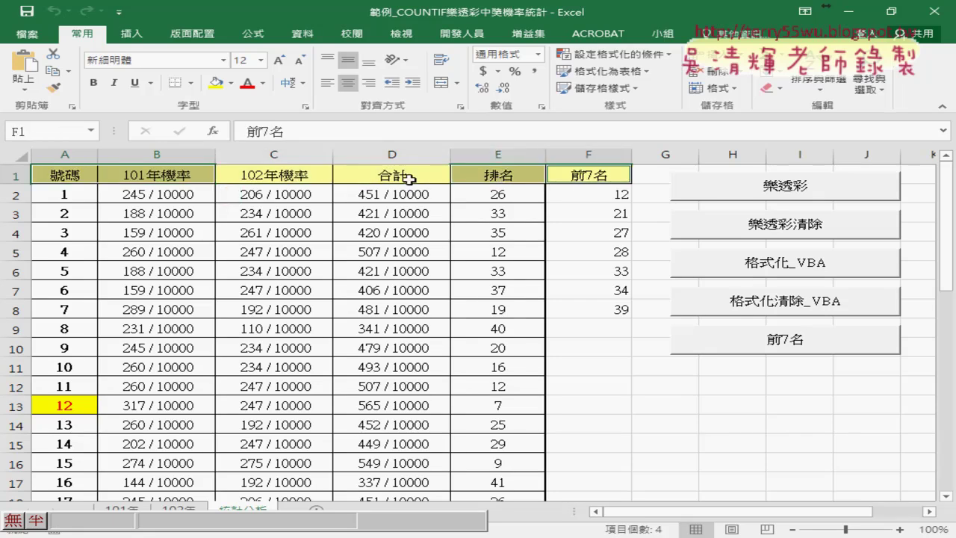
{"action": "right_click", "coordinate": [487, 178]}
{"action": "left_click", "coordinate": [516, 196]}
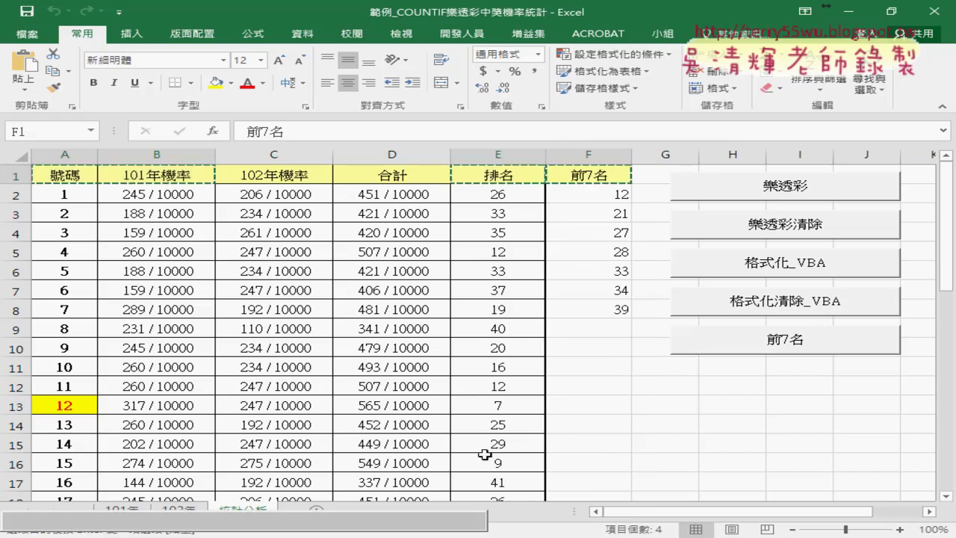
{"action": "key", "text": "alt+Tab"}
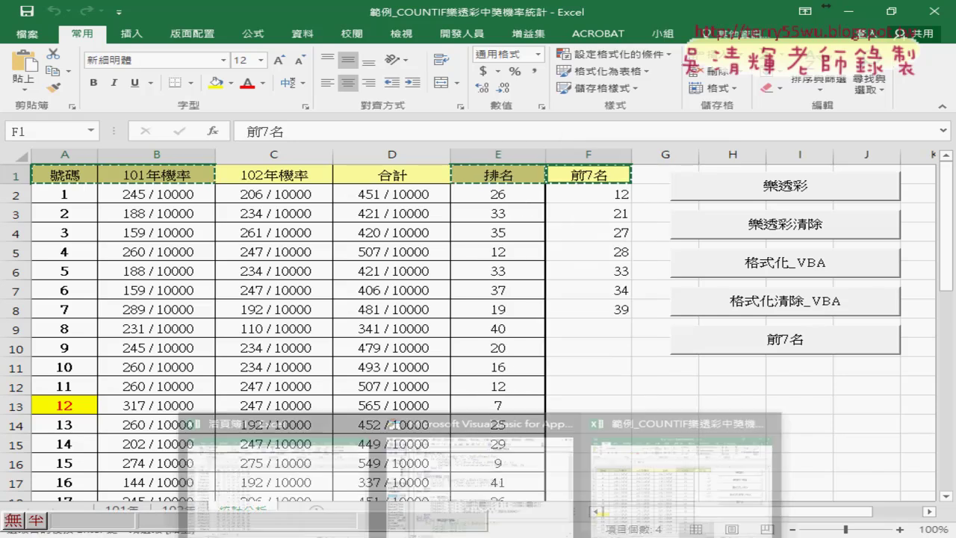
- Paste the headers into row 1 of 活頁簿1's 工作表5 and shorten B1 to 機率
{"action": "left_click", "coordinate": [200, 510]}
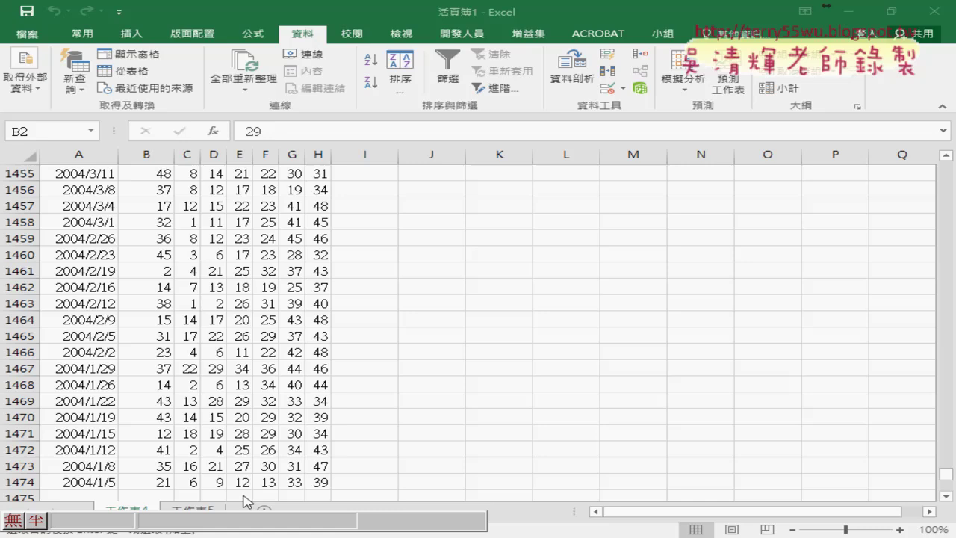
{"action": "left_click", "coordinate": [204, 508]}
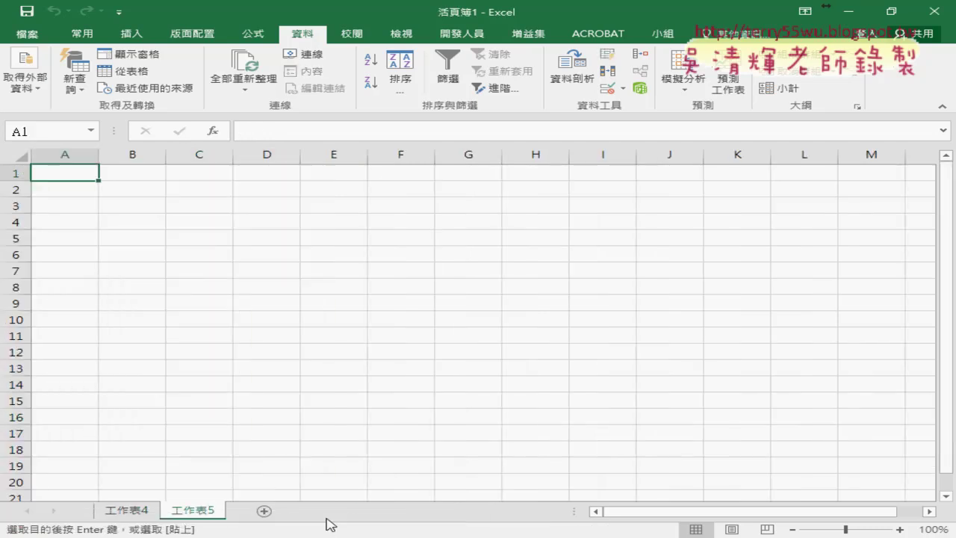
{"action": "right_click", "coordinate": [60, 170]}
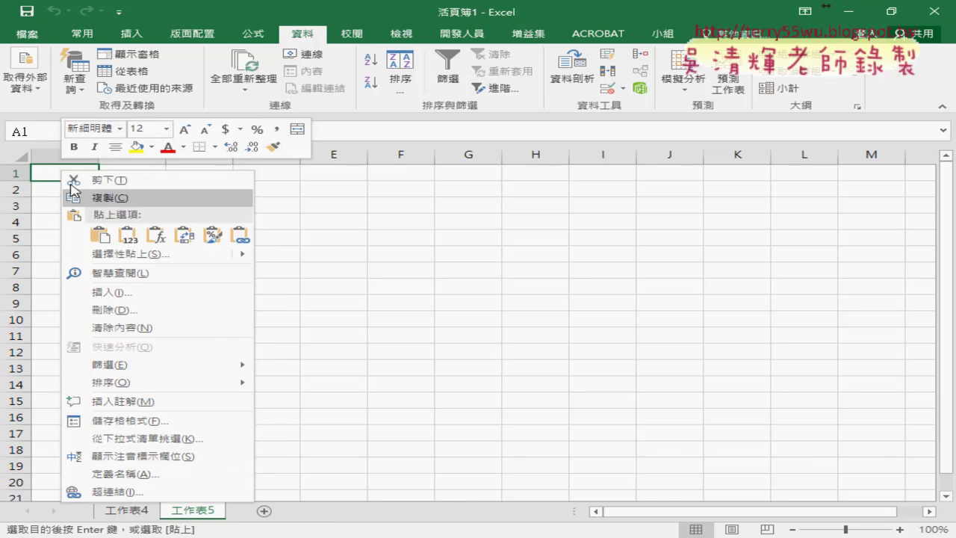
{"action": "left_click", "coordinate": [102, 228]}
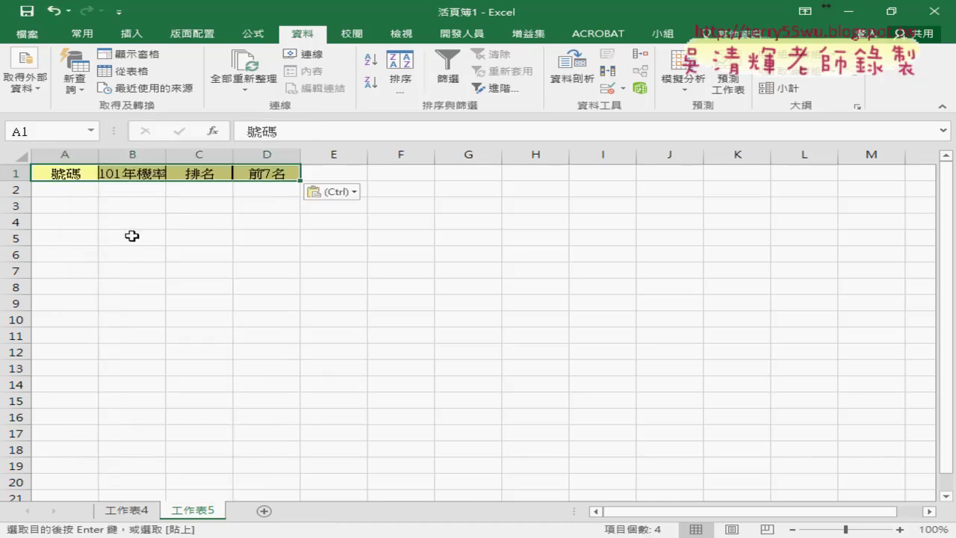
{"action": "double_click", "coordinate": [154, 176]}
{"action": "left_click_drag", "start_coordinate": [98, 172], "coordinate": [33, 173]}
{"action": "key", "text": "Delete"}
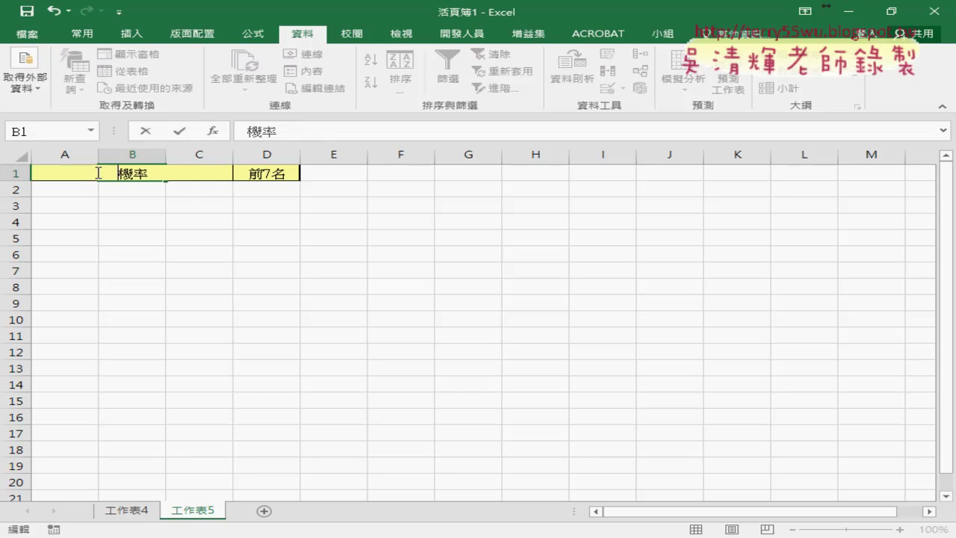
{"action": "left_click", "coordinate": [146, 222]}
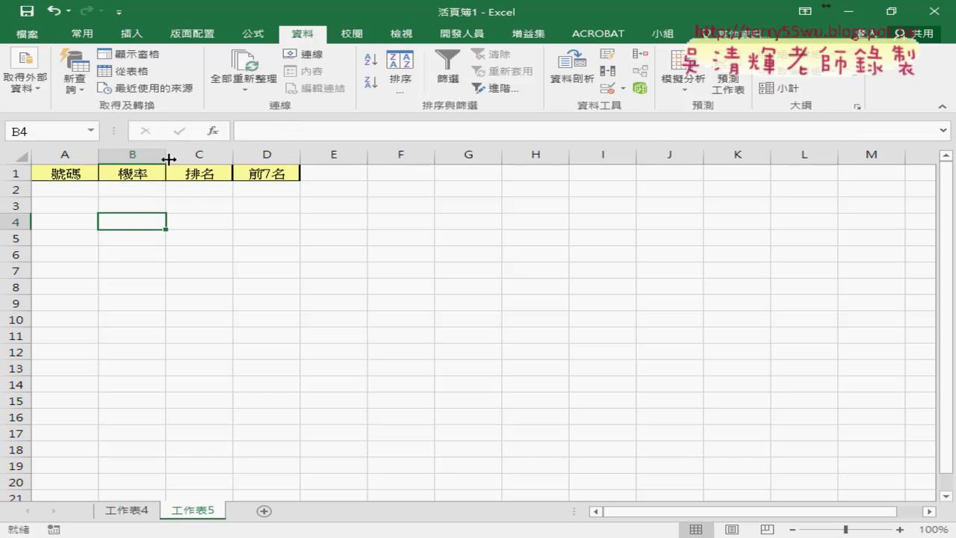
- Fill column A with numbers 1 to 49 from A2 and autofit column A
{"action": "left_click", "coordinate": [75, 189]}
{"action": "type", "text": "1"}
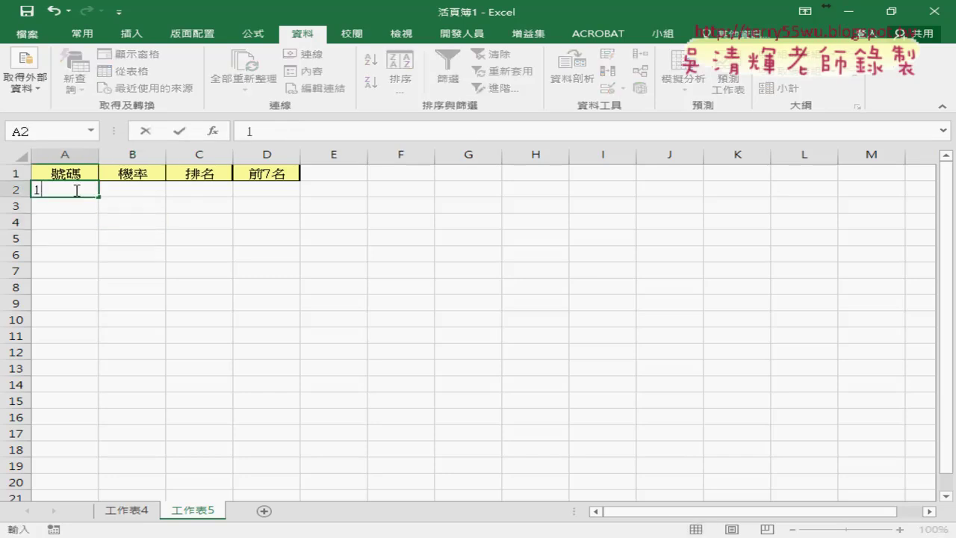
{"action": "mouse_move", "coordinate": [107, 196]}
{"action": "left_mouse_down"}
{"action": "mouse_move", "coordinate": [101, 523]}
{"action": "mouse_move", "coordinate": [95, 348]}
{"action": "left_mouse_up"}
{"action": "scroll", "coordinate": [95, 348], "scroll_direction": "up", "scroll_amount": 2}
{"action": "scroll", "coordinate": [95, 348], "scroll_direction": "up", "scroll_amount": 7}
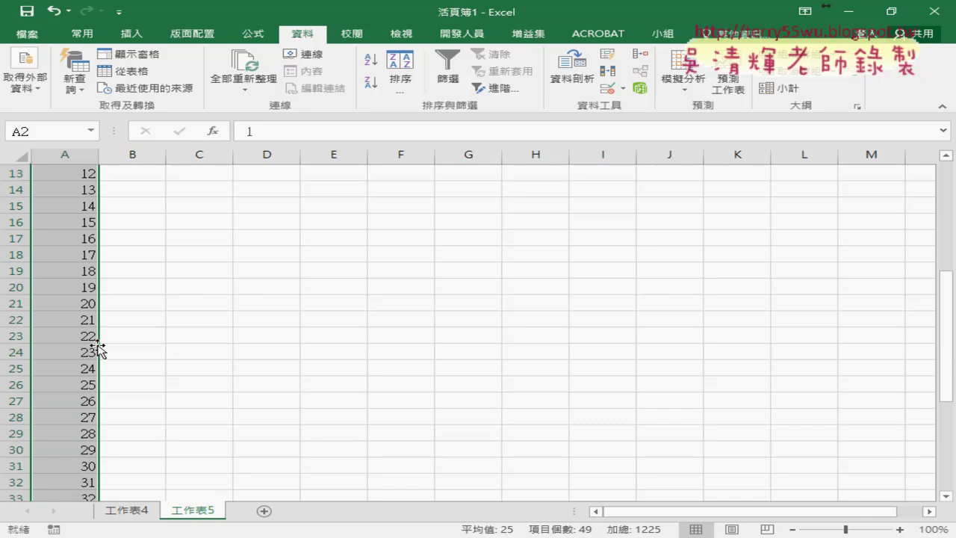
{"action": "scroll", "coordinate": [97, 348], "scroll_direction": "up", "scroll_amount": 4}
{"action": "double_click", "coordinate": [99, 154]}
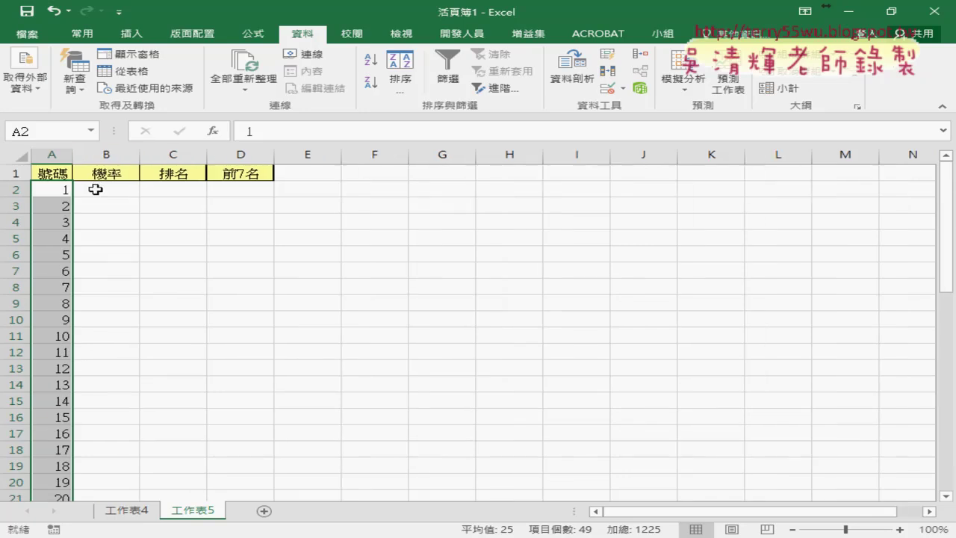
{"action": "left_click", "coordinate": [96, 189]}
- Cancel the function insert and select the draw-number block in columns B–H on 工作表4
{"action": "left_click", "coordinate": [214, 132]}
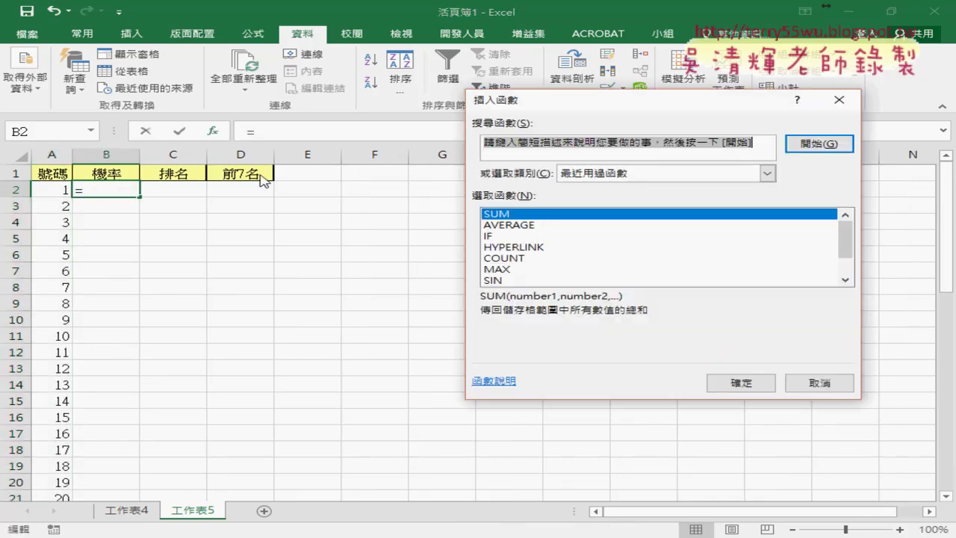
{"action": "left_click", "coordinate": [814, 382]}
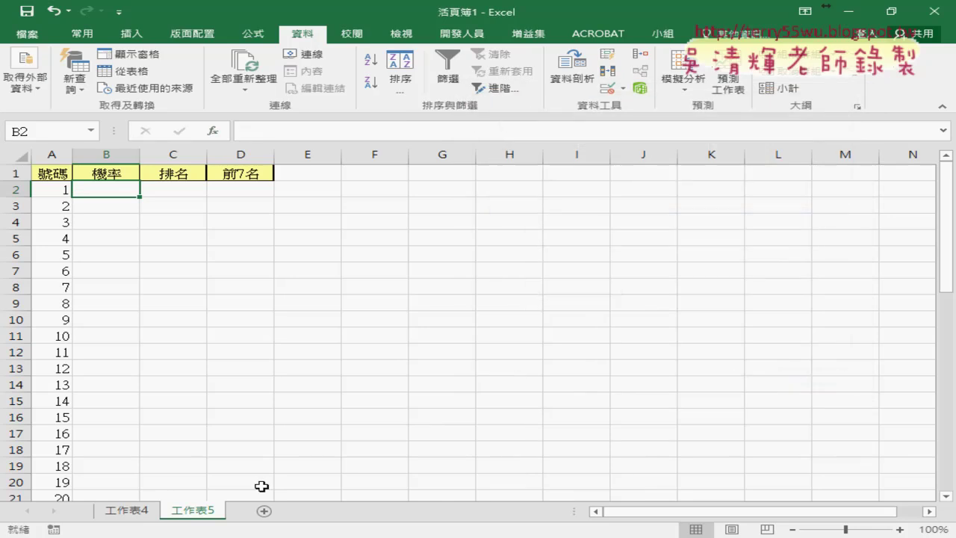
{"action": "left_click", "coordinate": [128, 513]}
{"action": "scroll", "coordinate": [149, 348], "scroll_direction": "up", "scroll_amount": 10}
{"action": "scroll", "coordinate": [150, 348], "scroll_direction": "up", "scroll_amount": 13}
{"action": "scroll", "coordinate": [149, 348], "scroll_direction": "up", "scroll_amount": 8}
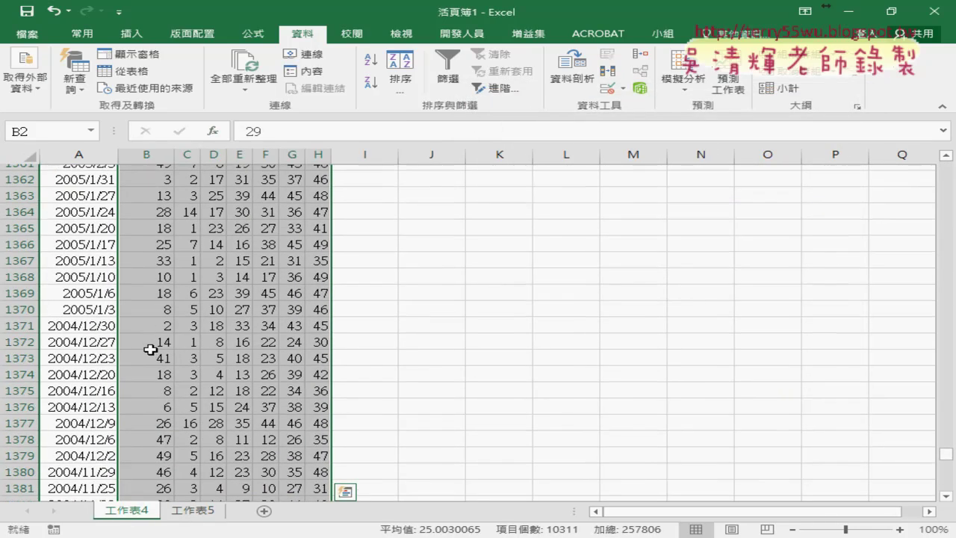
{"action": "scroll", "coordinate": [150, 348], "scroll_direction": "up", "scroll_amount": 8}
{"action": "left_click_drag", "start_coordinate": [946, 454], "coordinate": [943, 159]}
- Name the selected range 開獎大樂透 in the Name Box, fixing a mistyped character
{"action": "left_click", "coordinate": [53, 132]}
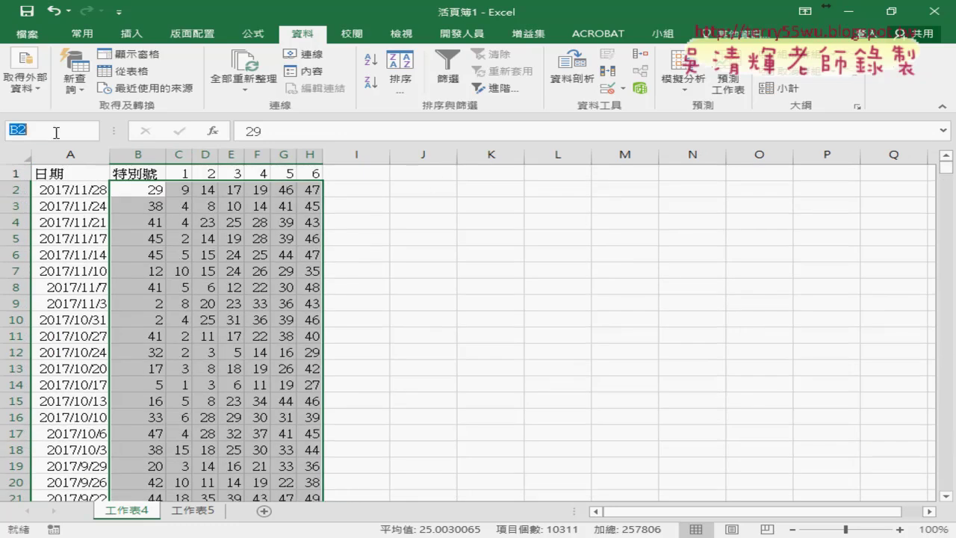
{"action": "type", "text": "ㄊㄜ"}
{"action": "type", "text": "ˋㄅˇ"}
{"action": "type", "text": "ㄊㄞˋㄉㄜ"}
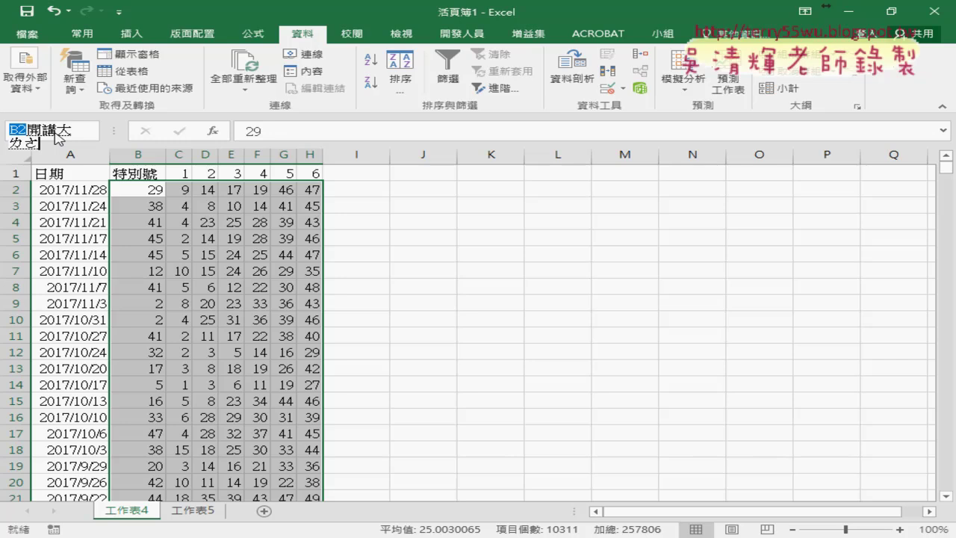
{"action": "type", "text": "ˋ"}
{"action": "key", "text": "Delete"}
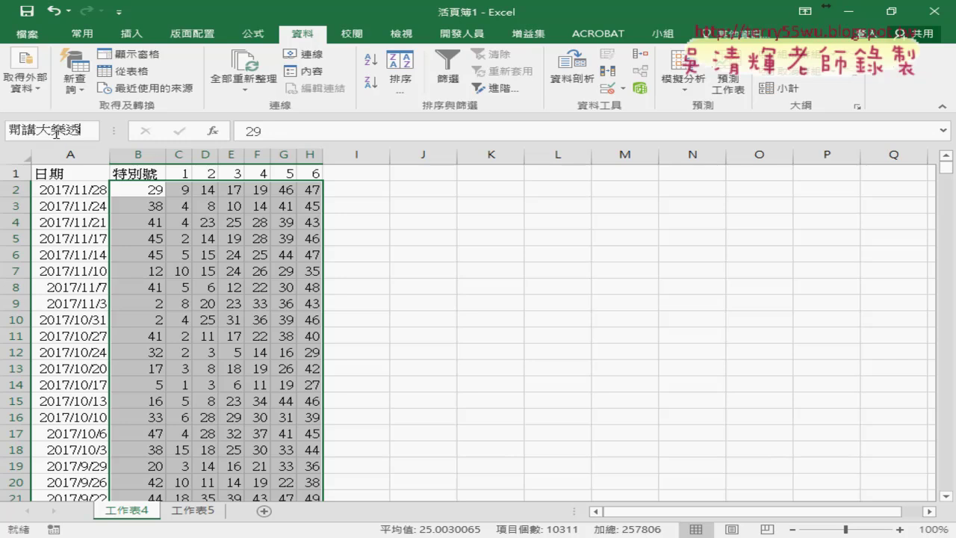
{"action": "key", "text": "Return"}
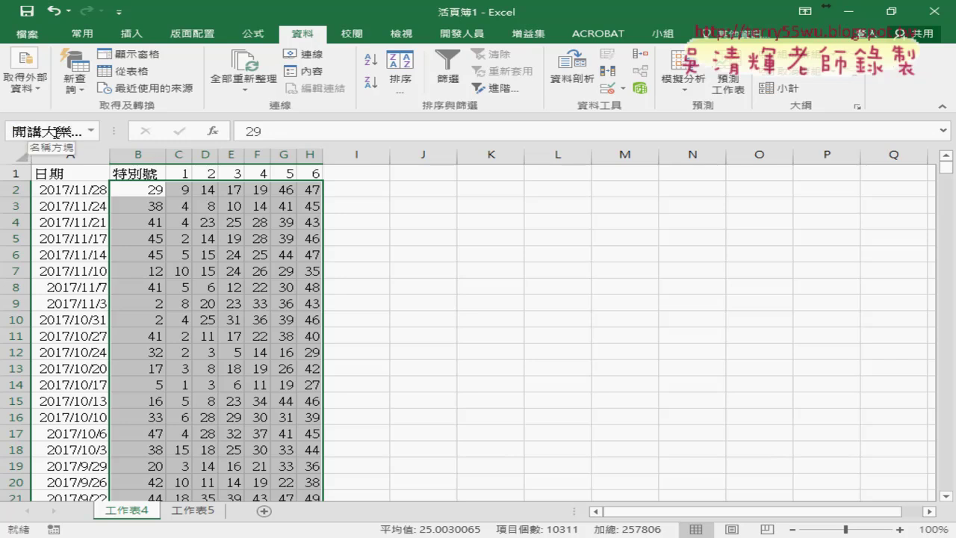
{"action": "left_click", "coordinate": [43, 133]}
{"action": "left_click_drag", "start_coordinate": [22, 131], "coordinate": [35, 131]}
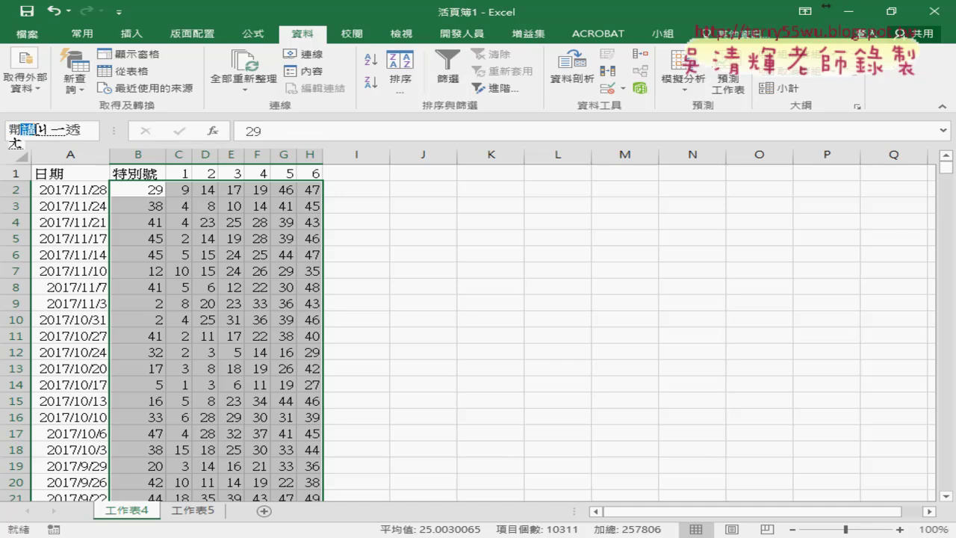
{"action": "type", "text": "發"}
{"action": "key", "text": "Return"}
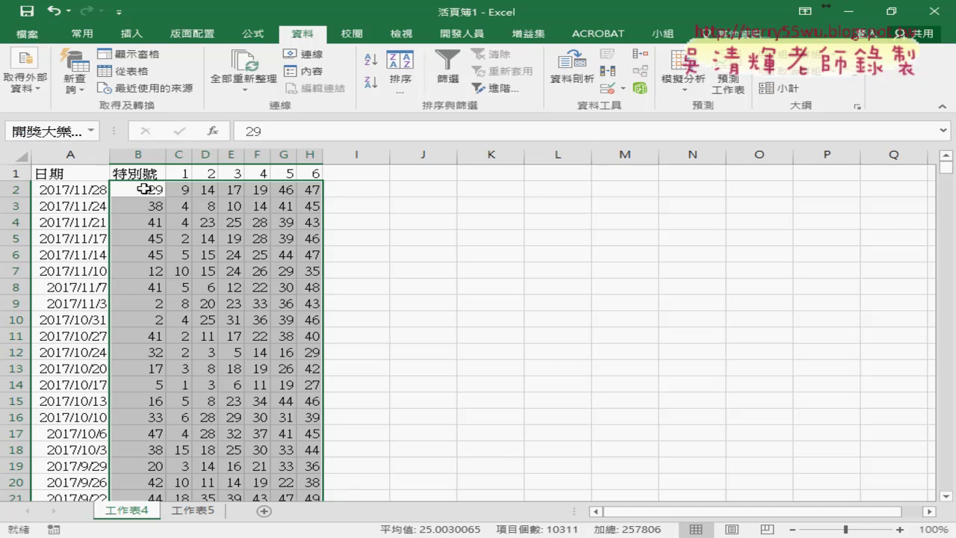
- On 工作表5, enter =COUNTIF(開獎大樂透,A2) in B2
{"action": "left_click", "coordinate": [194, 512]}
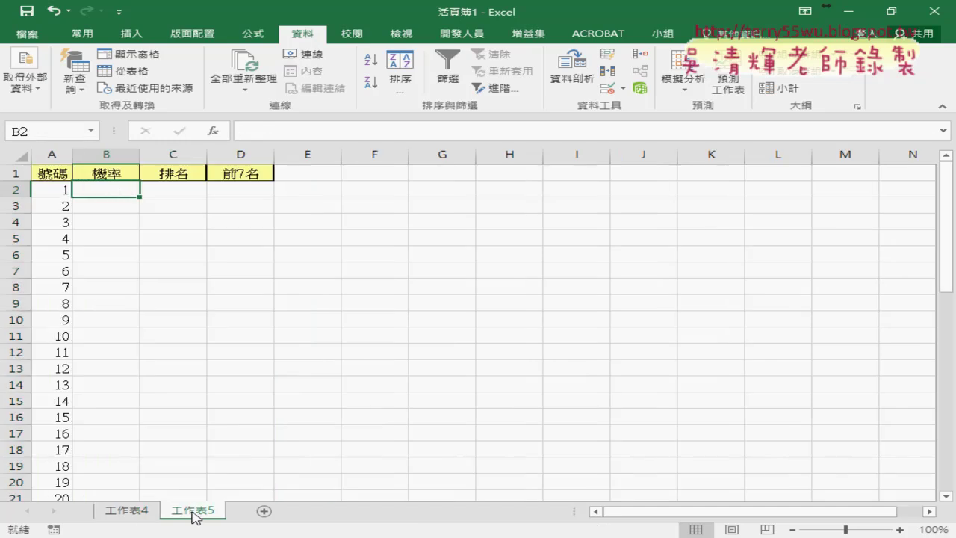
{"action": "left_click", "coordinate": [214, 132]}
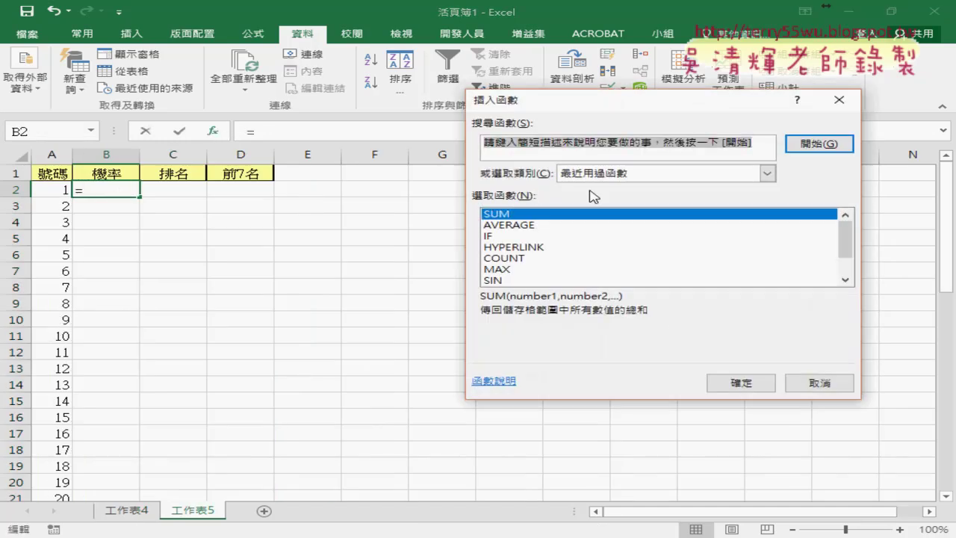
{"action": "left_click", "coordinate": [611, 179]}
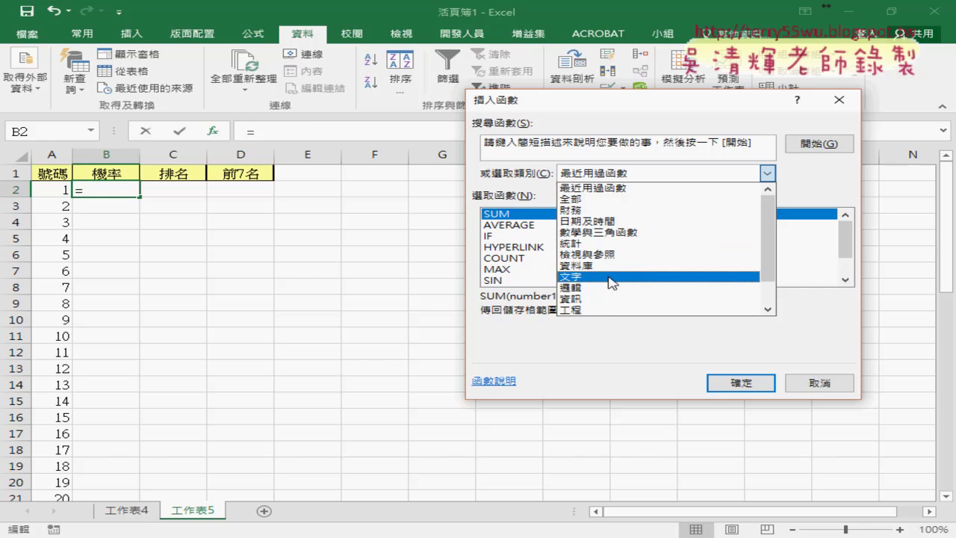
{"action": "left_click", "coordinate": [611, 242]}
{"action": "left_click_drag", "start_coordinate": [844, 229], "coordinate": [846, 237]}
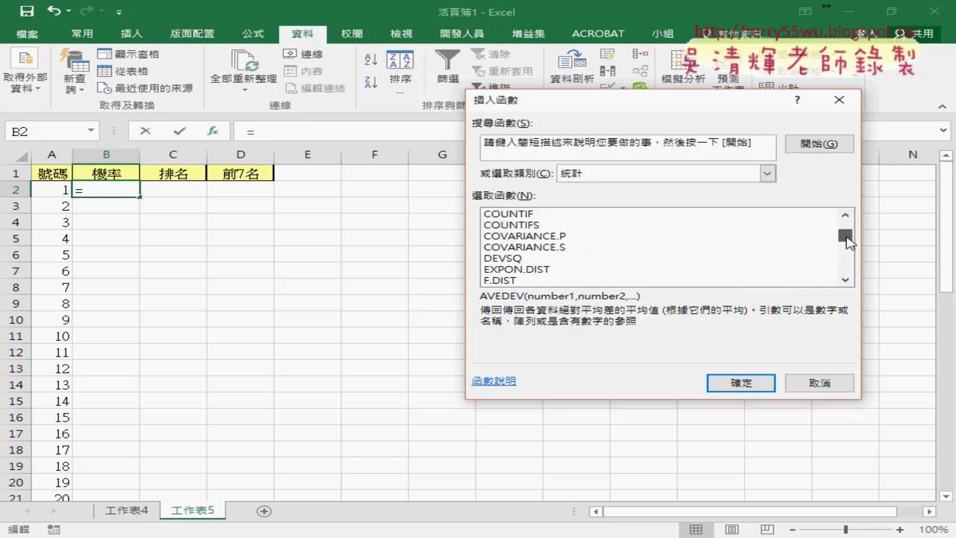
{"action": "double_click", "coordinate": [552, 236]}
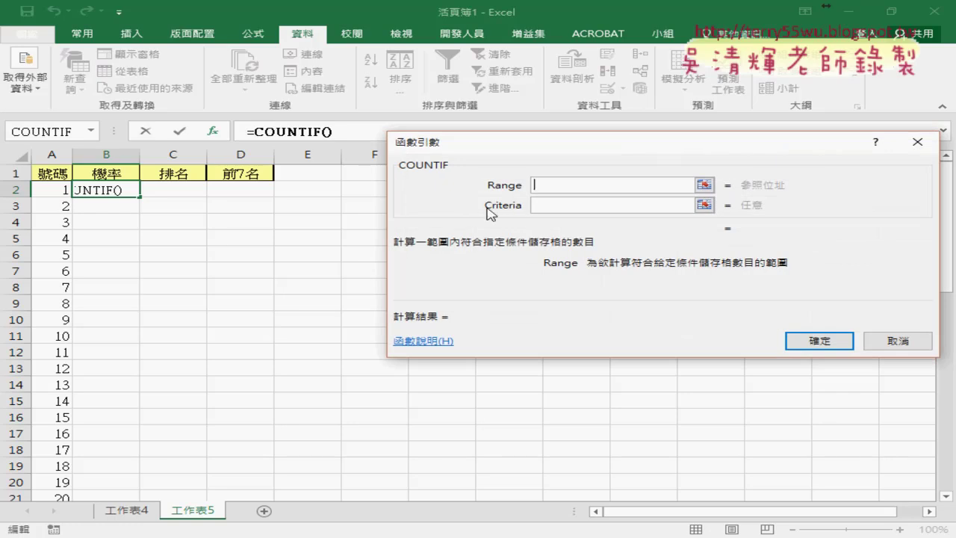
{"action": "key", "text": "F3"}
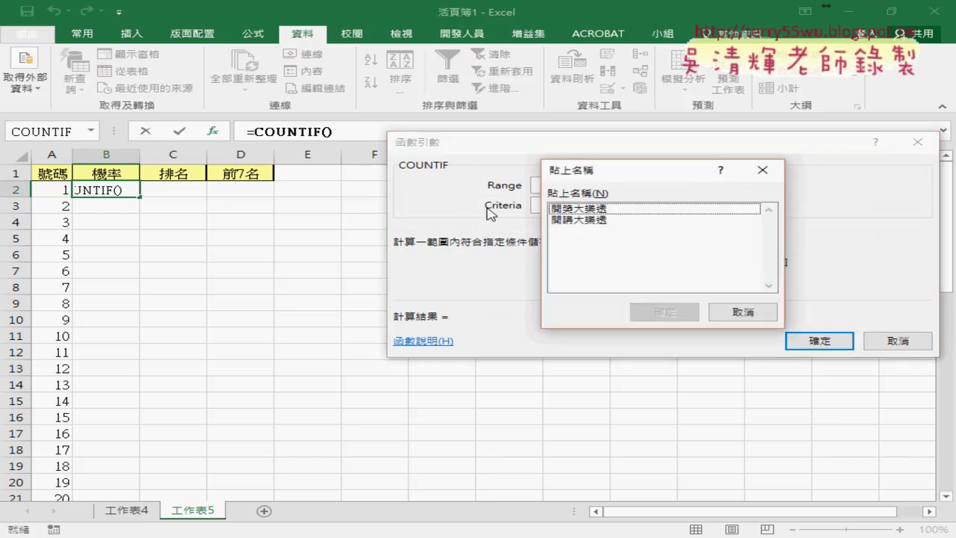
{"action": "left_click", "coordinate": [583, 209]}
{"action": "double_click", "coordinate": [589, 209]}
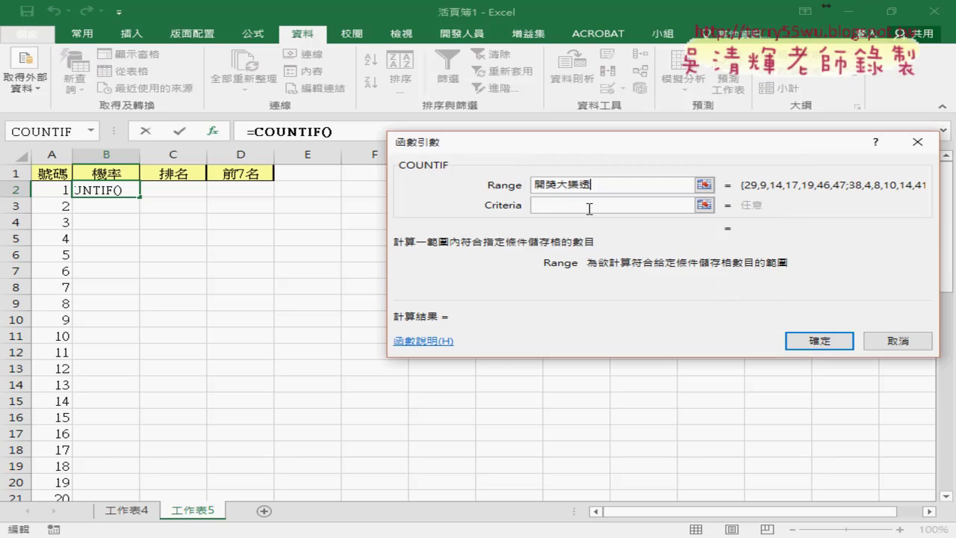
{"action": "left_click", "coordinate": [589, 209]}
{"action": "left_click", "coordinate": [66, 190]}
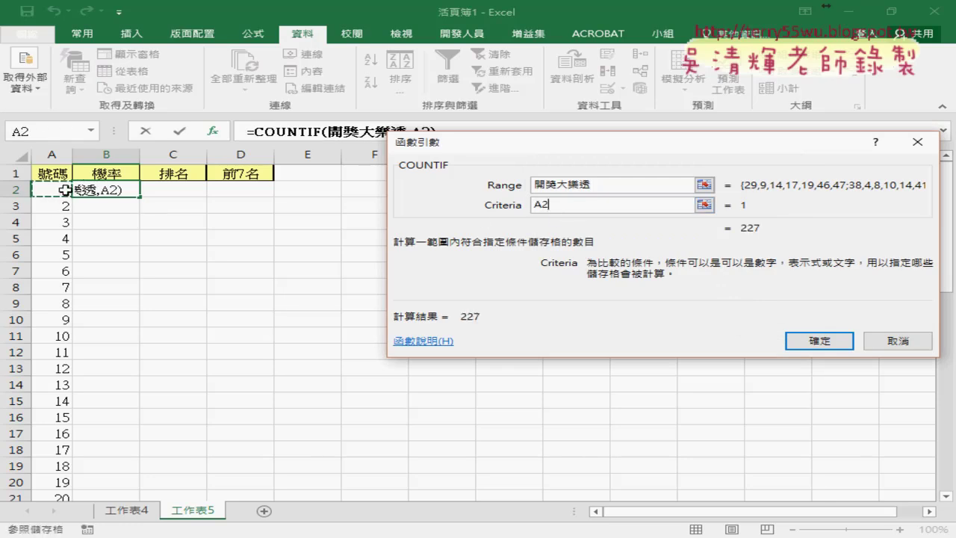
{"action": "left_click", "coordinate": [825, 342]}
- Extend B2 to =COUNTIF(開獎大樂透,A2)/COUNT(開獎大樂透), giving 0.022015
{"action": "left_click", "coordinate": [439, 130]}
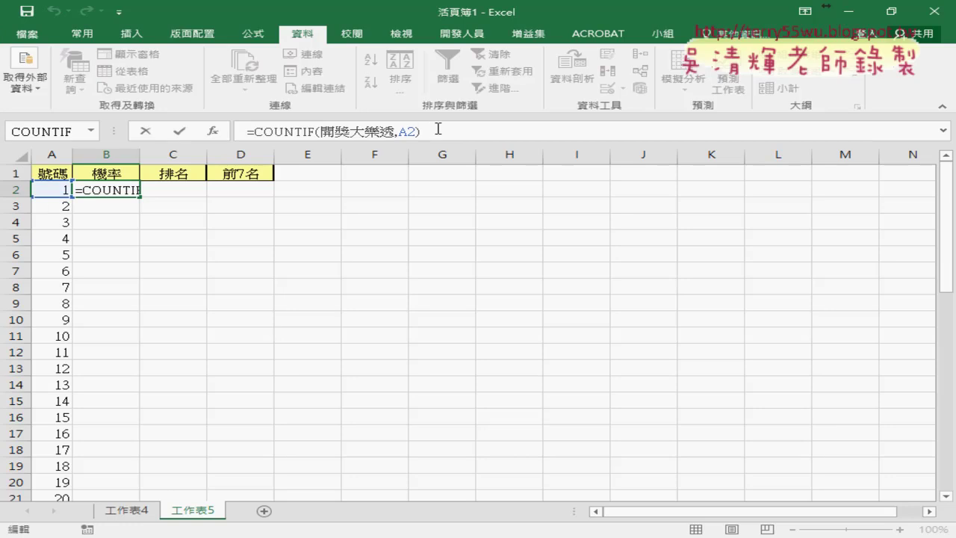
{"action": "type", "text": "/"}
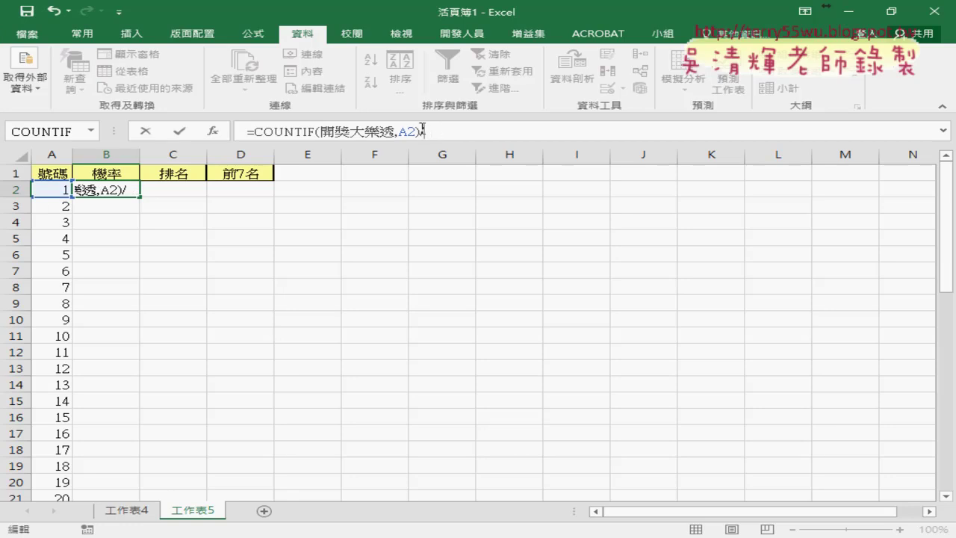
{"action": "left_click_drag", "start_coordinate": [255, 131], "coordinate": [422, 131]}
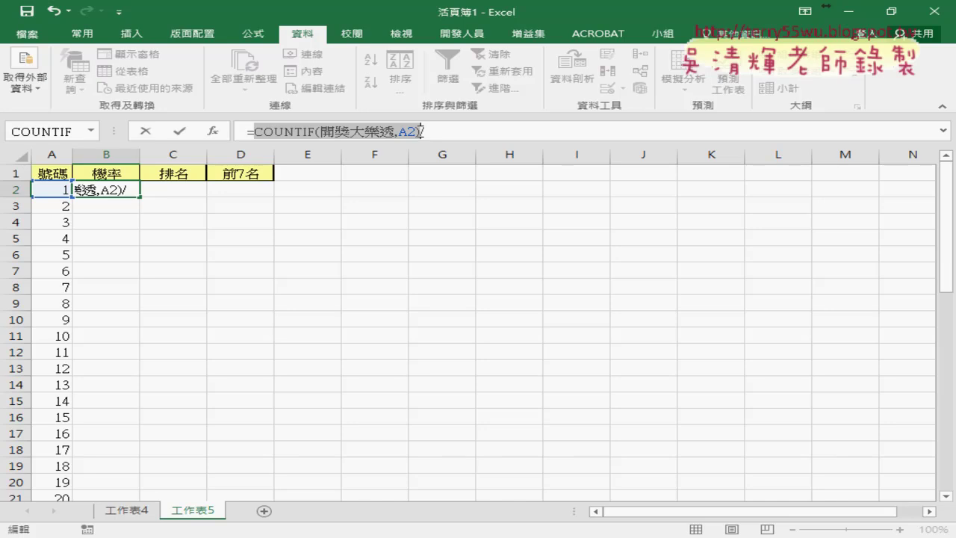
{"action": "key", "text": "ctrl+c"}
{"action": "left_click", "coordinate": [472, 138]}
{"action": "key", "text": "ctrl+v"}
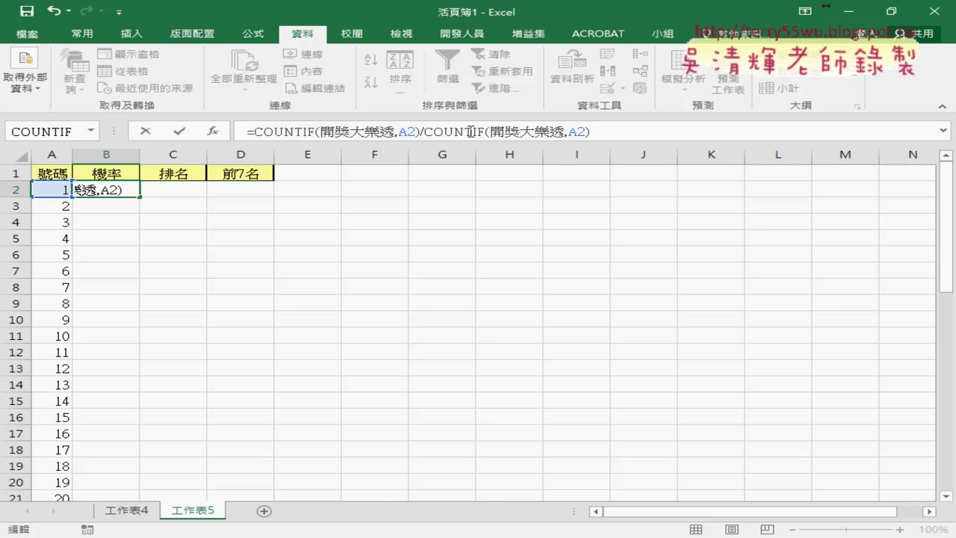
{"action": "left_click", "coordinate": [480, 131]}
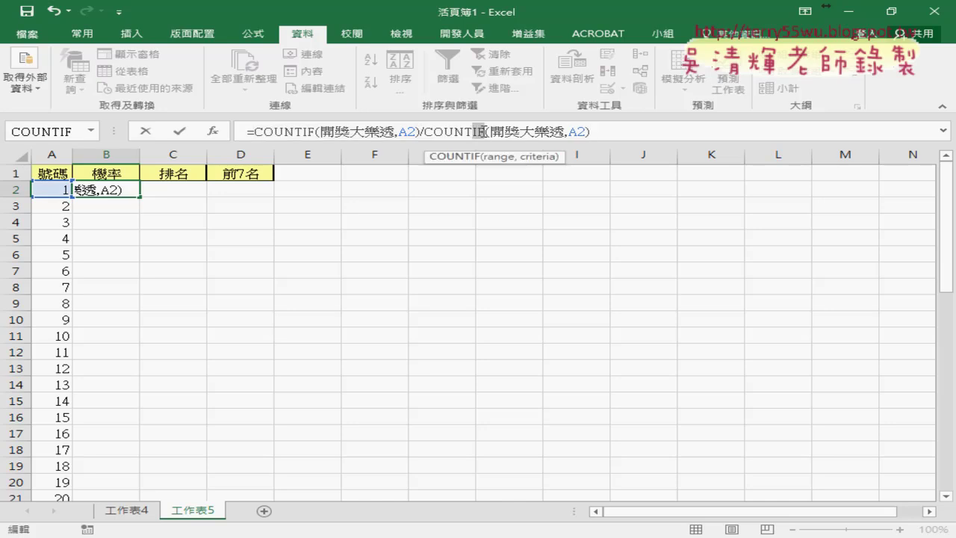
{"action": "key", "text": "BackSpace"}
{"action": "key", "text": "BackSpace"}
{"action": "left_click_drag", "start_coordinate": [552, 133], "coordinate": [574, 134]}
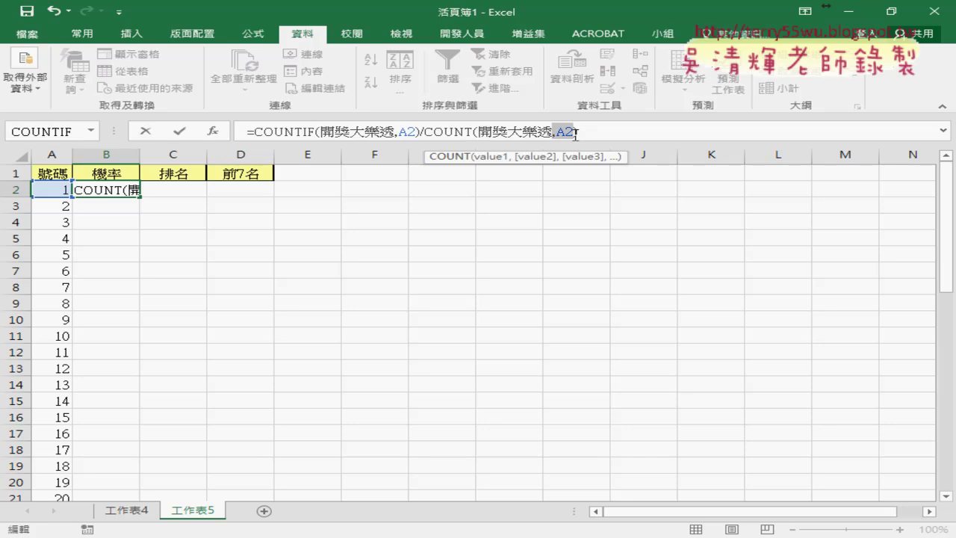
{"action": "type", "text": ")"}
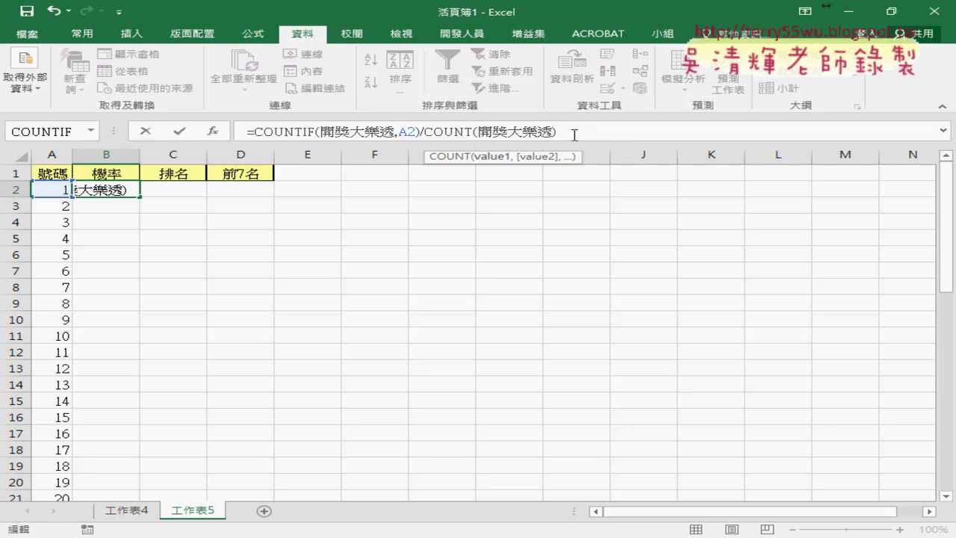
{"action": "left_click", "coordinate": [179, 132]}
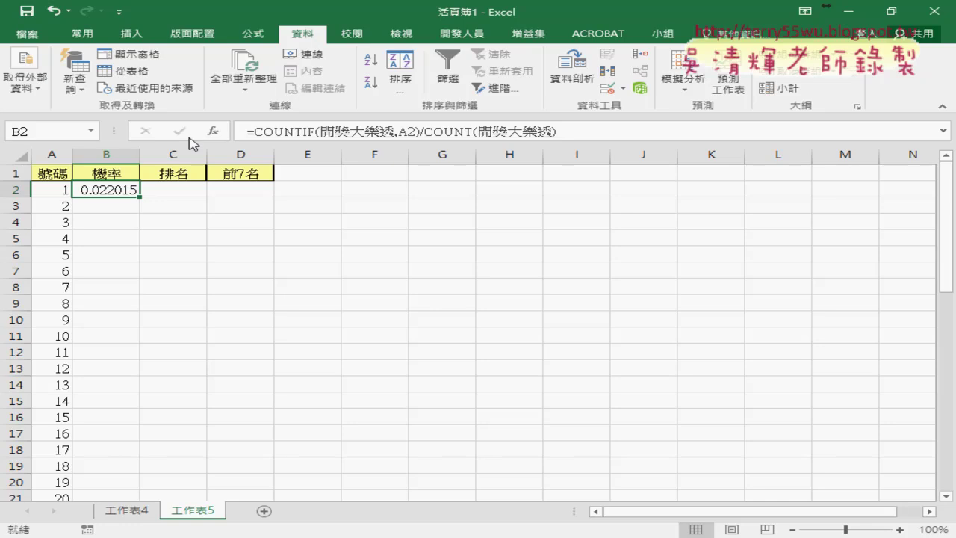
- Give B2 the custom format ????? / 10000 and fill it down to B50
{"action": "right_click", "coordinate": [112, 187]}
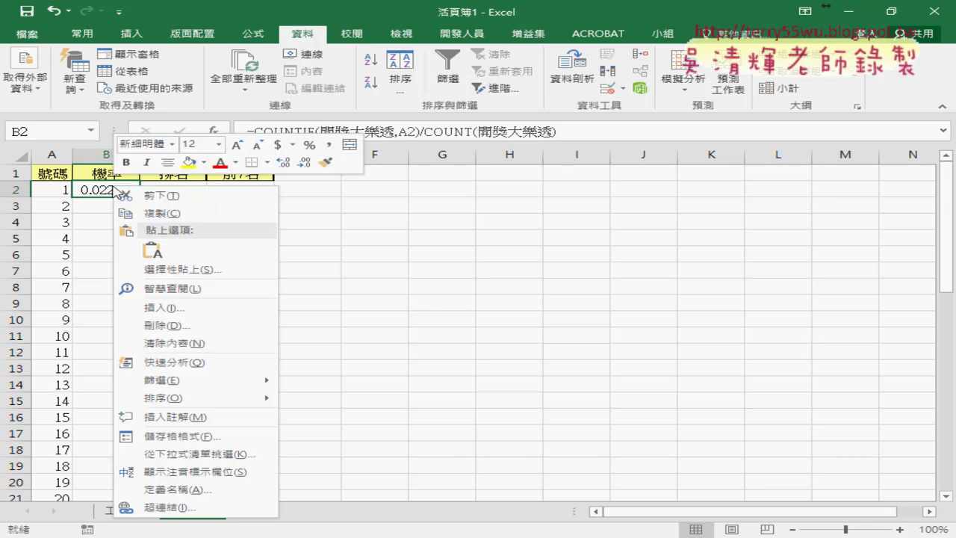
{"action": "left_click", "coordinate": [202, 444]}
{"action": "mouse_move", "coordinate": [292, 157]}
{"action": "left_mouse_down"}
{"action": "mouse_move", "coordinate": [409, 138]}
{"action": "mouse_move", "coordinate": [539, 98]}
{"action": "left_mouse_up"}
{"action": "left_click", "coordinate": [289, 280]}
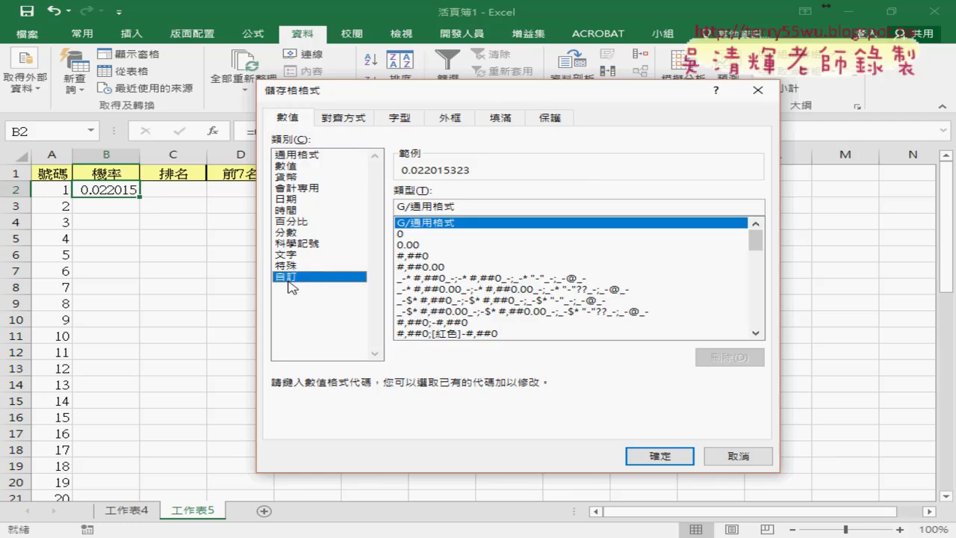
{"action": "left_click_drag", "start_coordinate": [463, 204], "coordinate": [358, 206]}
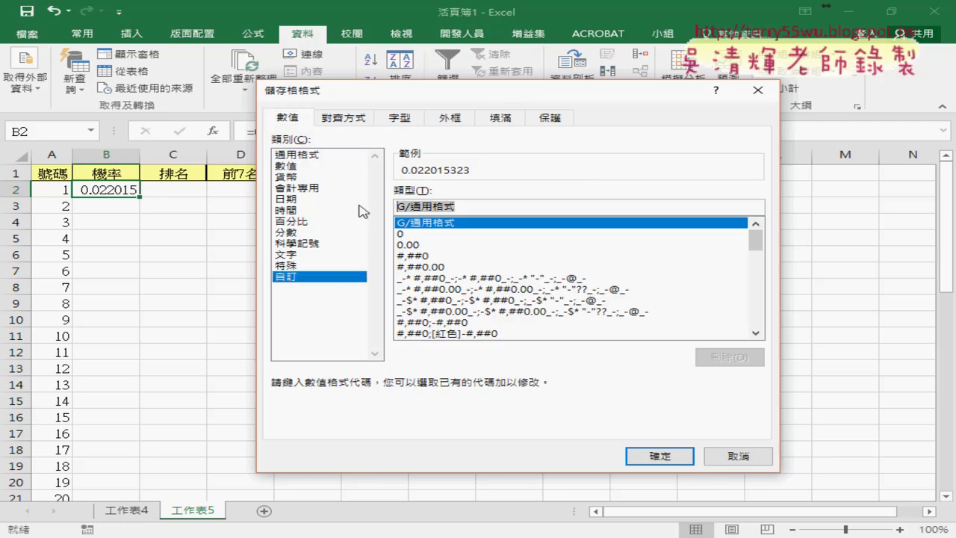
{"action": "type", "text": "?"}
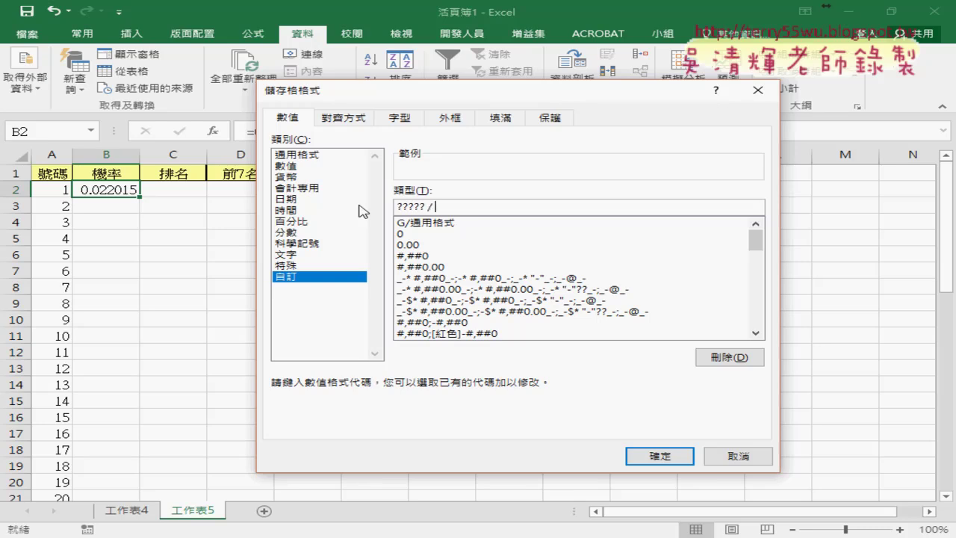
{"action": "type", "text": "0"}
{"action": "type", "text": "000"}
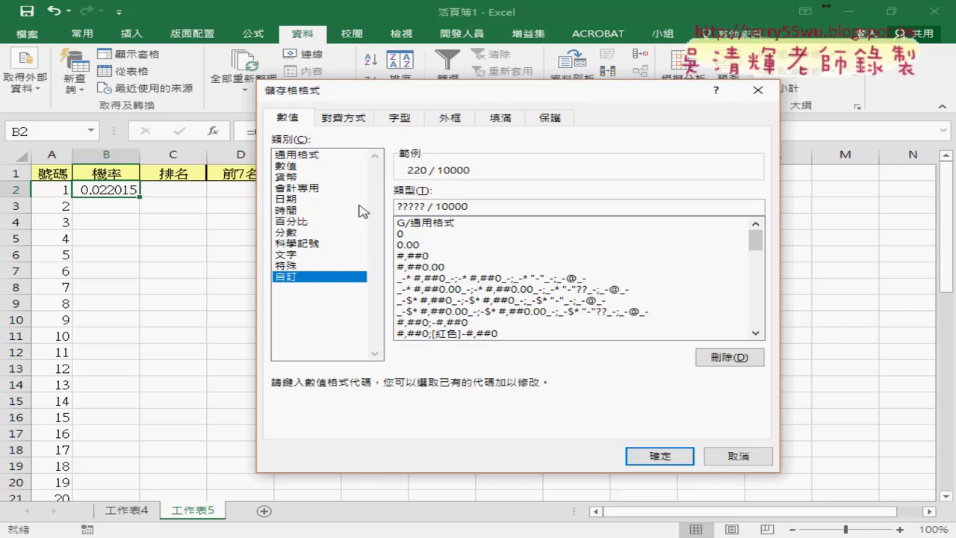
{"action": "left_click", "coordinate": [660, 456]}
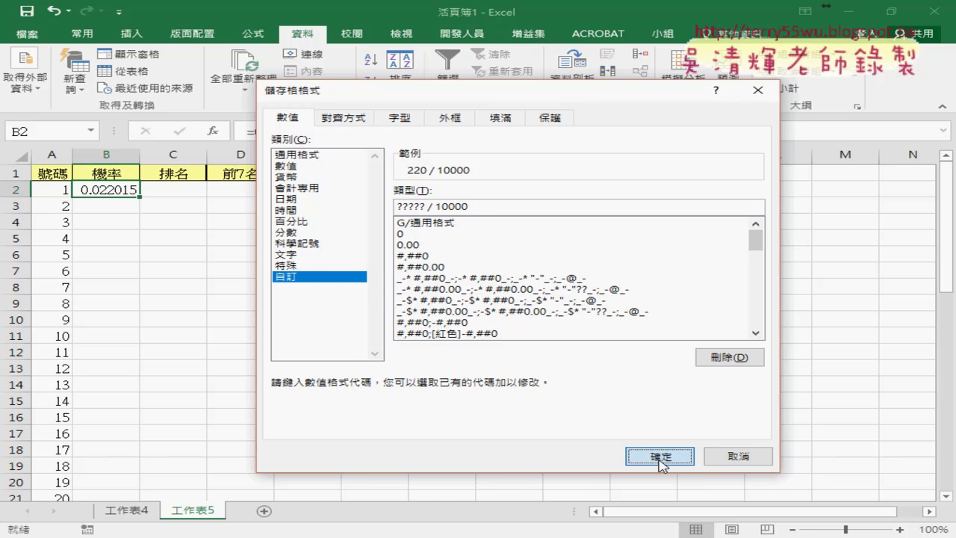
{"action": "double_click", "coordinate": [173, 197]}
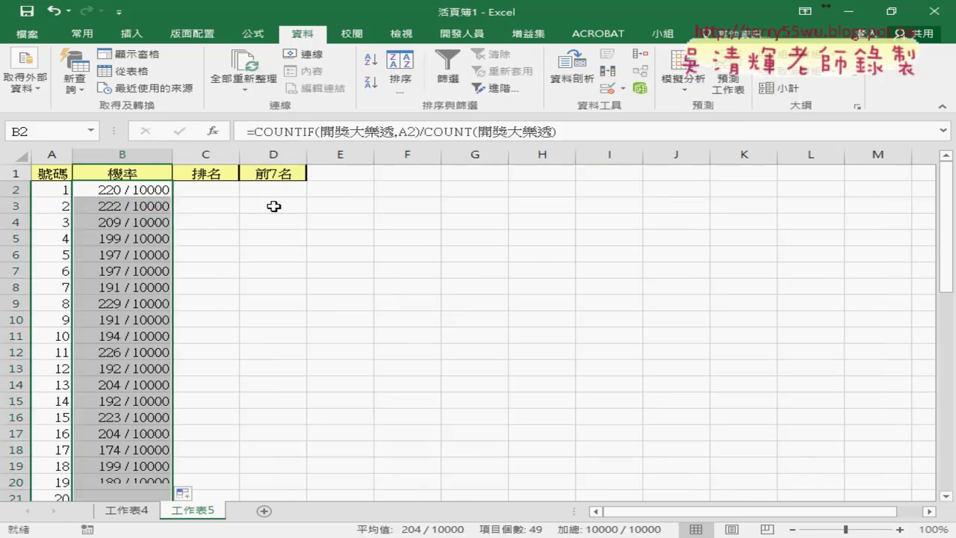
{"action": "left_click", "coordinate": [215, 191]}
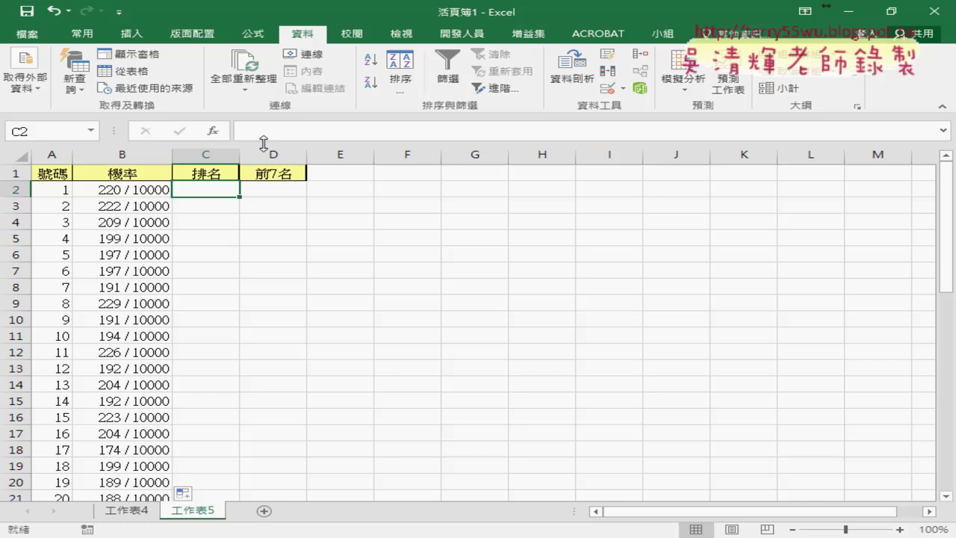
- Enter =RANK.EQ(B2,B$2:B$50) in C2
{"action": "left_click", "coordinate": [212, 131]}
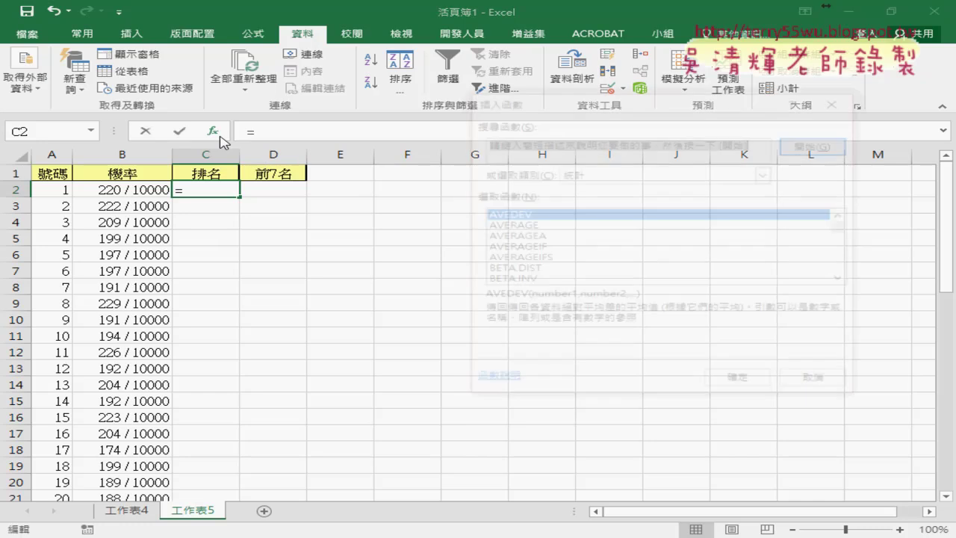
{"action": "left_click_drag", "start_coordinate": [846, 218], "coordinate": [849, 265]}
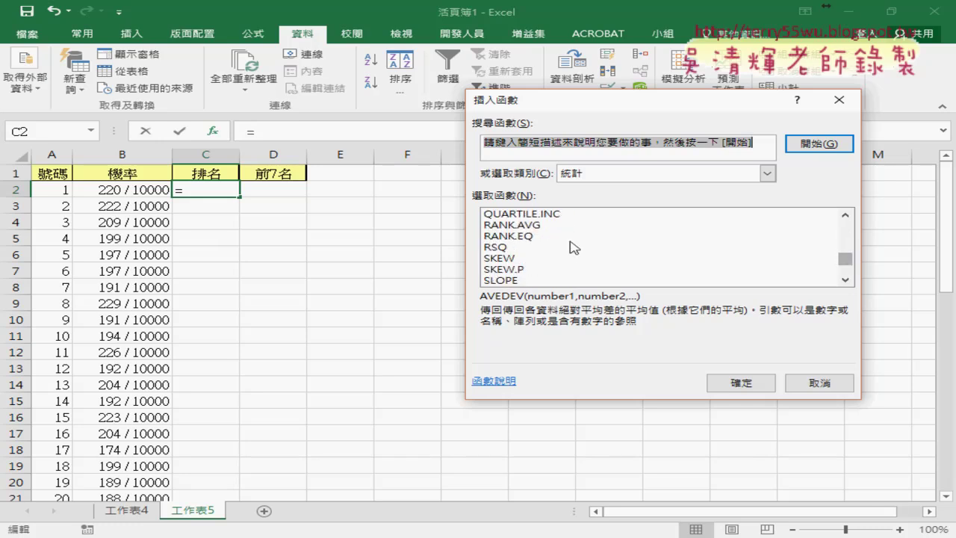
{"action": "left_click", "coordinate": [525, 236]}
{"action": "double_click", "coordinate": [526, 236]}
{"action": "left_click", "coordinate": [123, 190]}
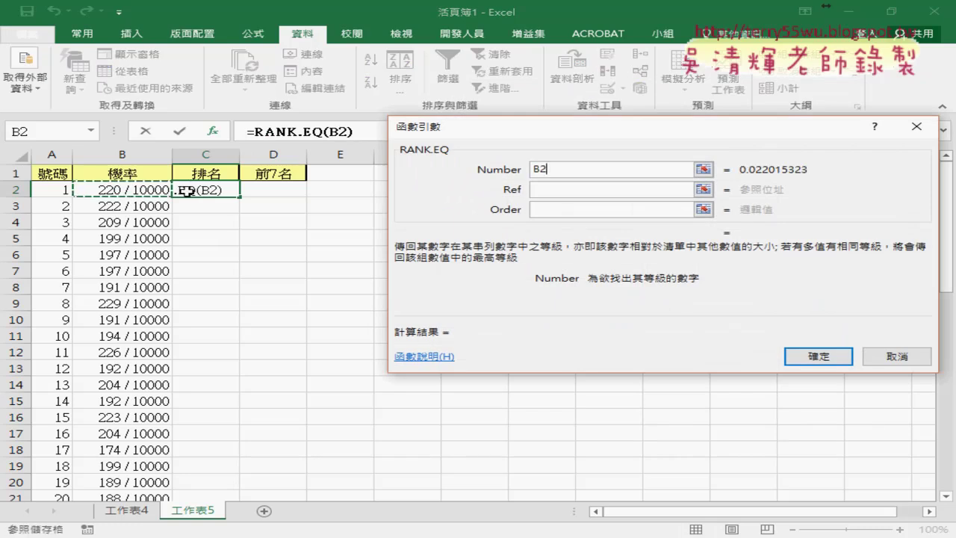
{"action": "left_click", "coordinate": [560, 189]}
{"action": "left_click", "coordinate": [139, 191]}
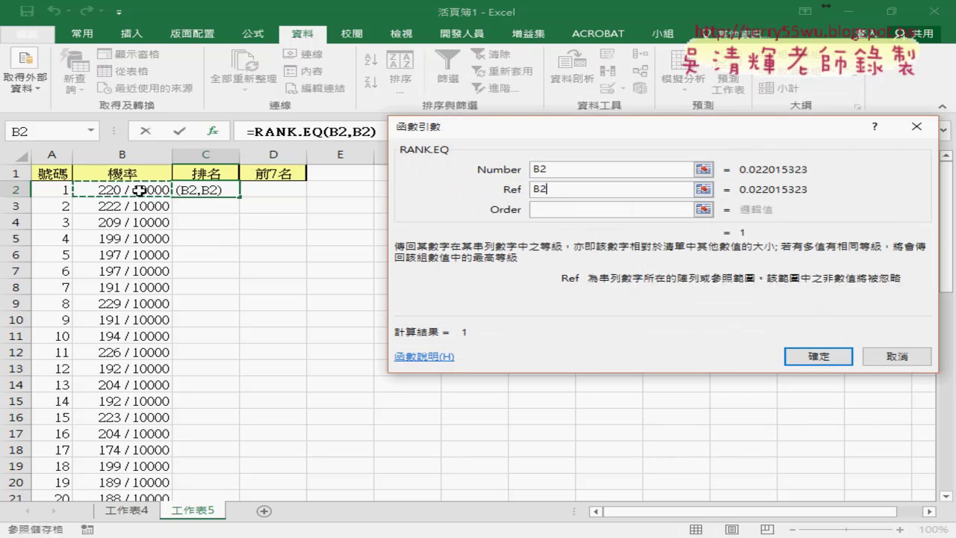
{"action": "key", "text": "ctrl+shift+Down"}
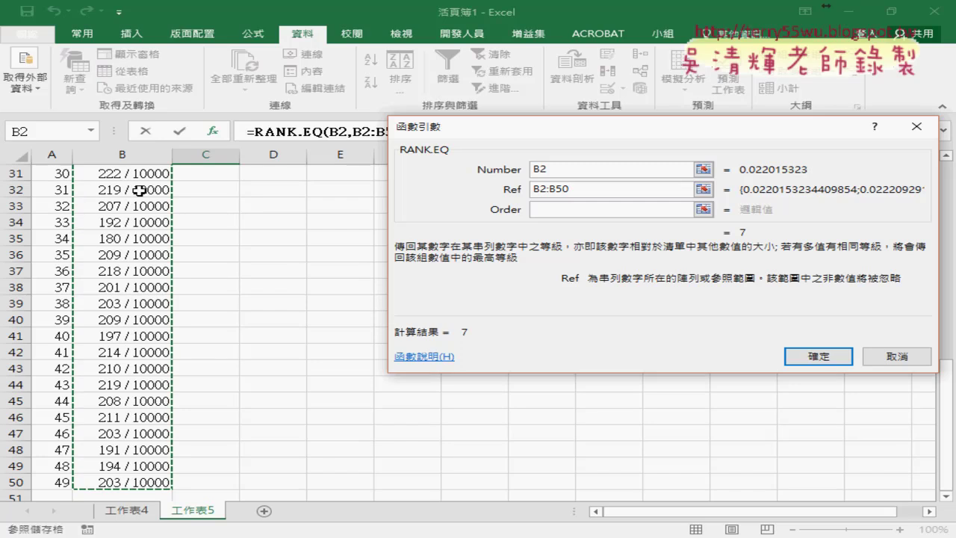
{"action": "left_click_drag", "start_coordinate": [591, 191], "coordinate": [502, 196]}
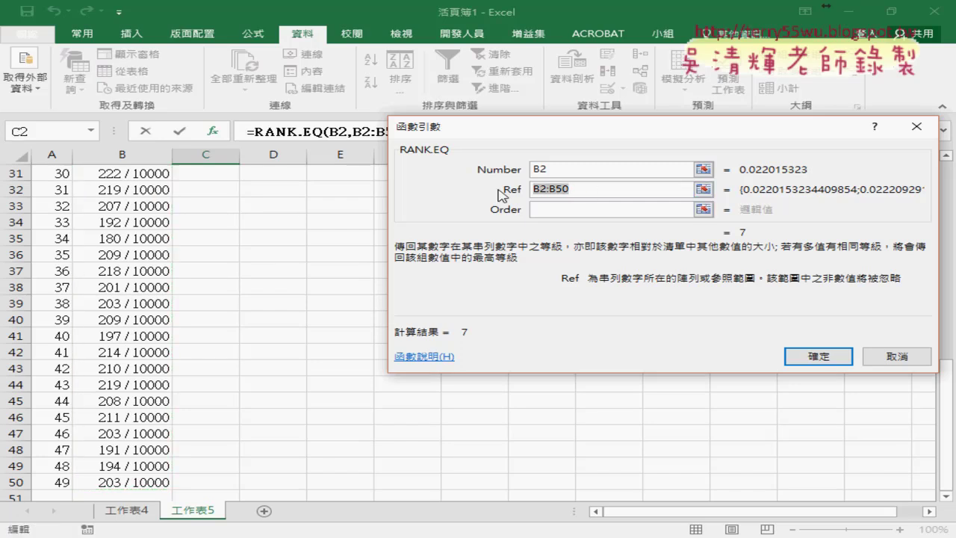
{"action": "key", "text": "F4"}
{"action": "key", "text": "F4"}
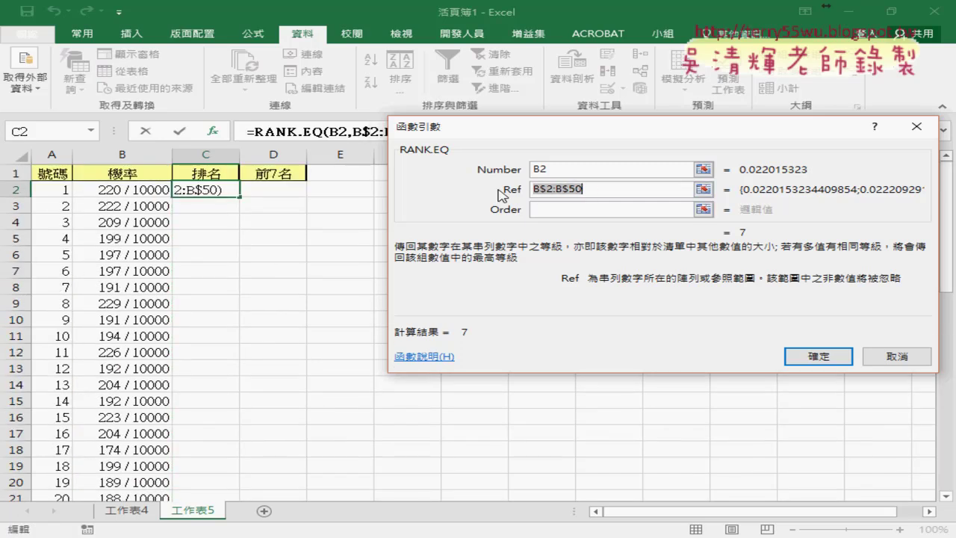
{"action": "left_click", "coordinate": [818, 356]}
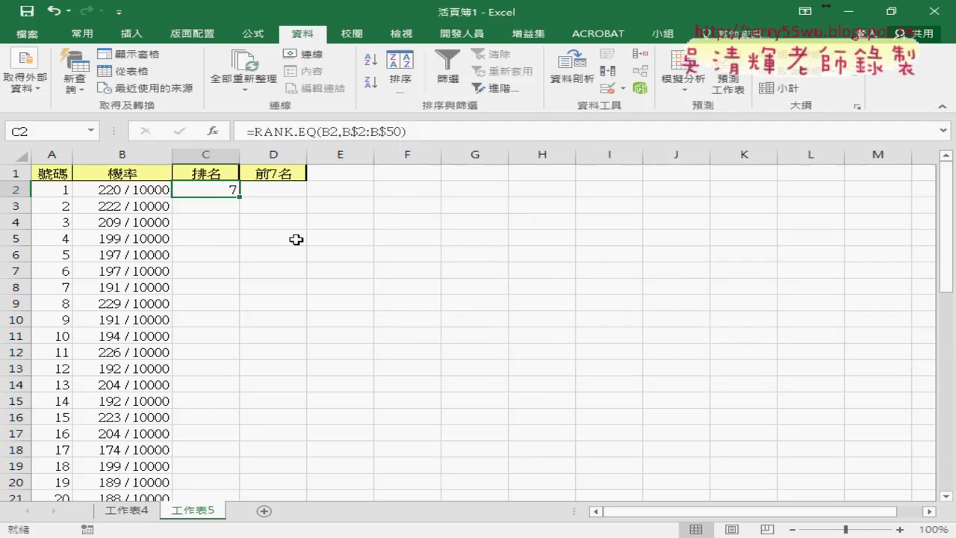
- Fill the rank formula down column C and highlight number 8's row, ranked first
{"action": "double_click", "coordinate": [239, 198]}
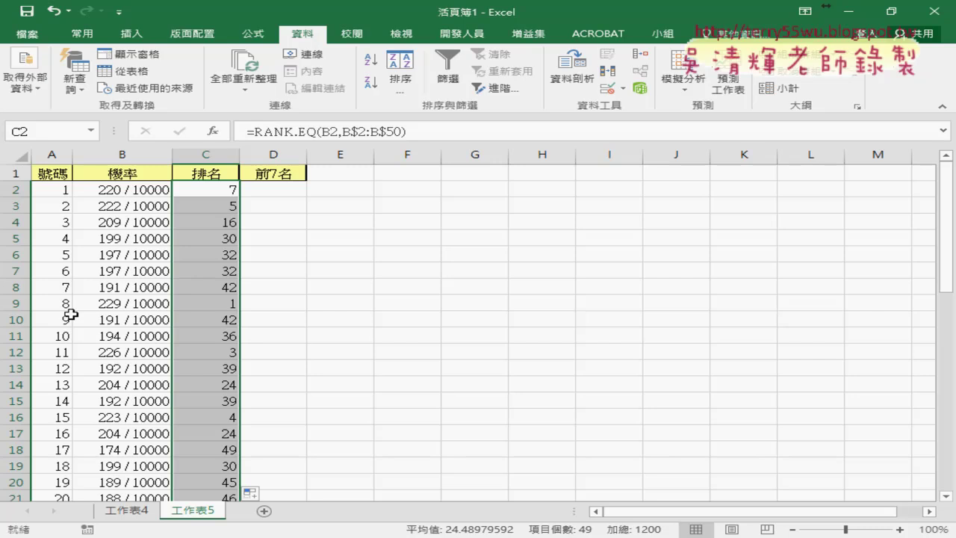
{"action": "left_click_drag", "start_coordinate": [222, 306], "coordinate": [58, 305]}
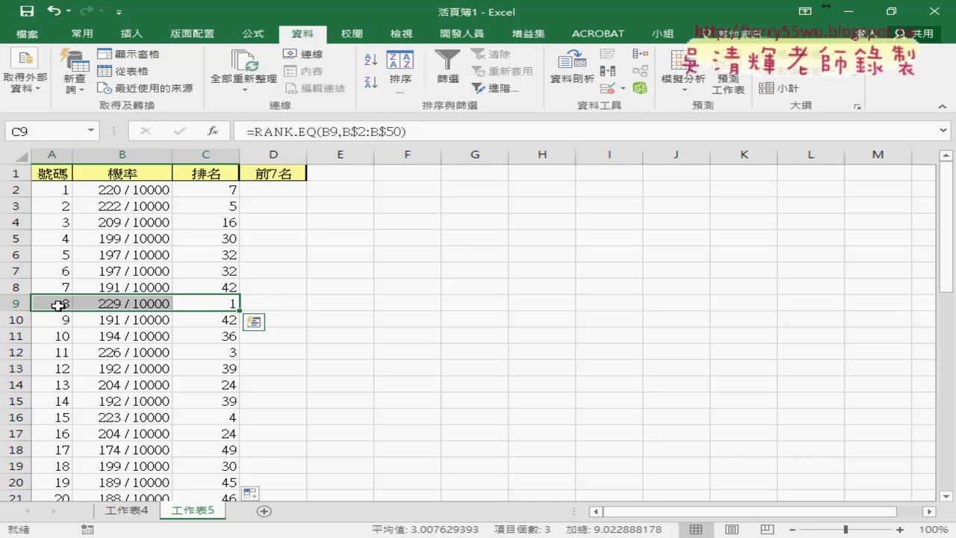
{"action": "left_click", "coordinate": [284, 191]}
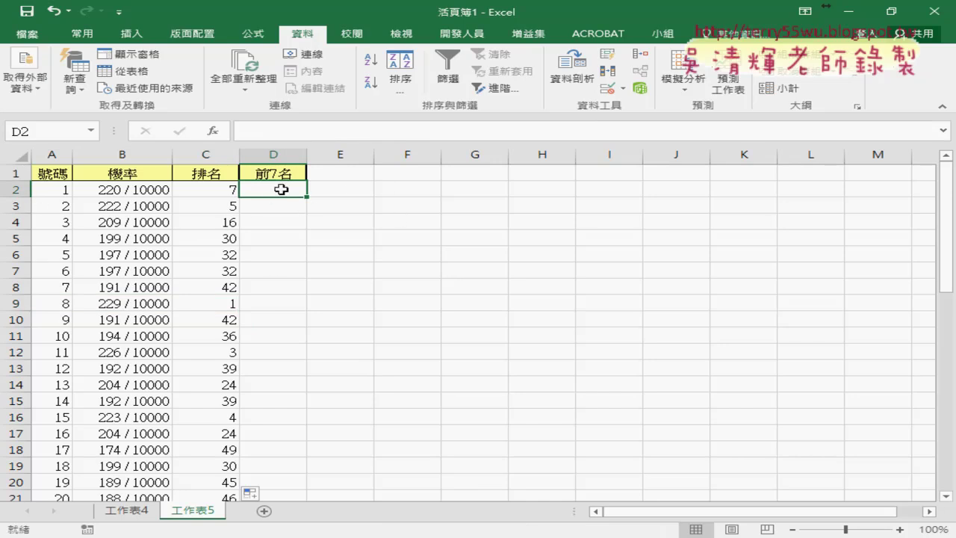
- Select D2:D8 for the top seven, then bring up the Google Docs VBA code in Chrome
{"action": "left_click_drag", "start_coordinate": [278, 188], "coordinate": [284, 295]}
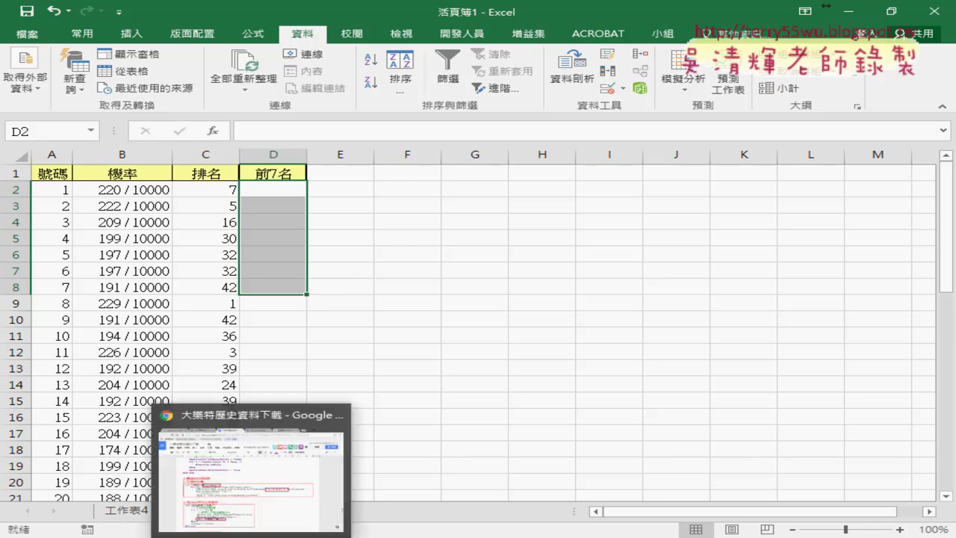
{"action": "left_click", "coordinate": [254, 478]}
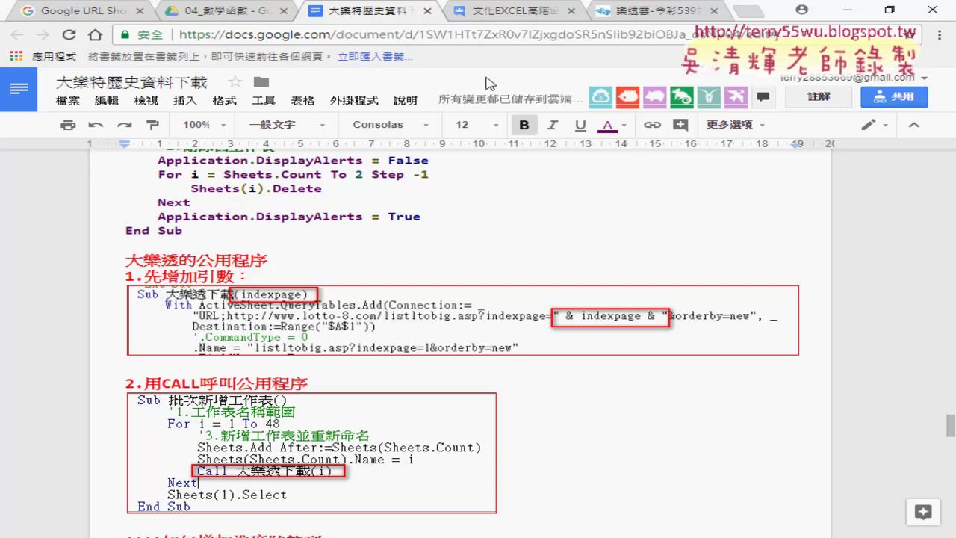
- On lotto-8.com, open page 1 of the 今彩539 results and inspect its indexpage and orderby=new URL parameters
{"action": "left_click", "coordinate": [647, 13]}
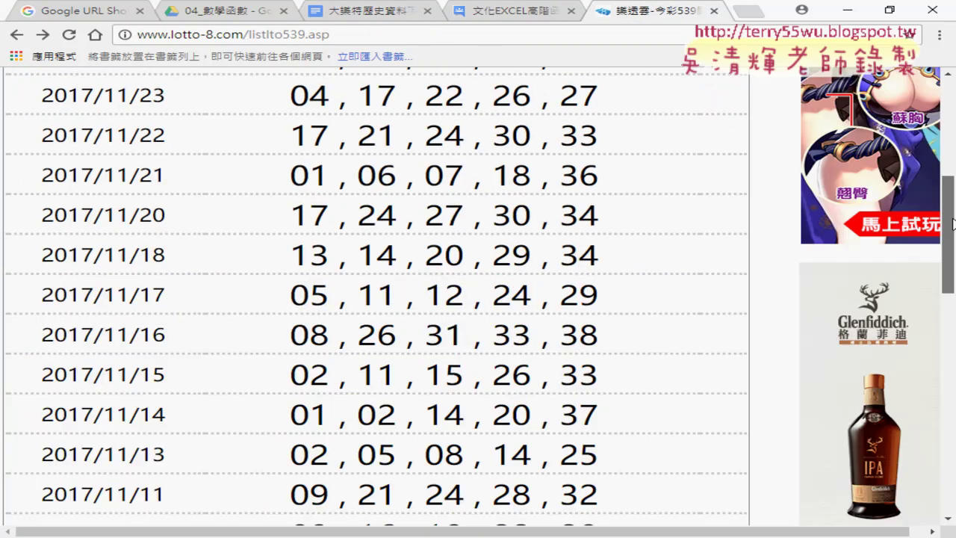
{"action": "left_click_drag", "start_coordinate": [948, 451], "coordinate": [949, 131]}
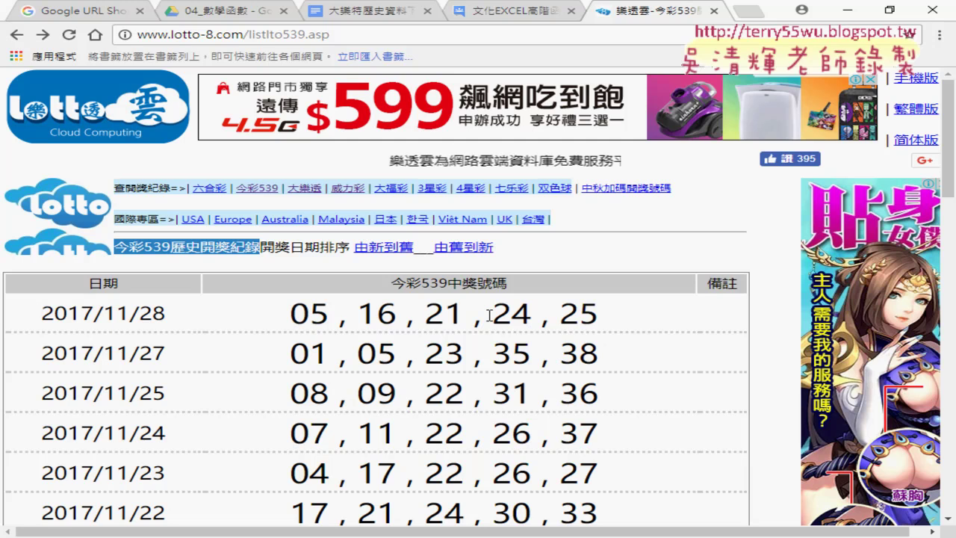
{"action": "scroll", "coordinate": [486, 320], "scroll_direction": "down", "scroll_amount": 7}
{"action": "scroll", "coordinate": [487, 319], "scroll_direction": "down", "scroll_amount": 3}
{"action": "scroll", "coordinate": [487, 320], "scroll_direction": "down", "scroll_amount": 6}
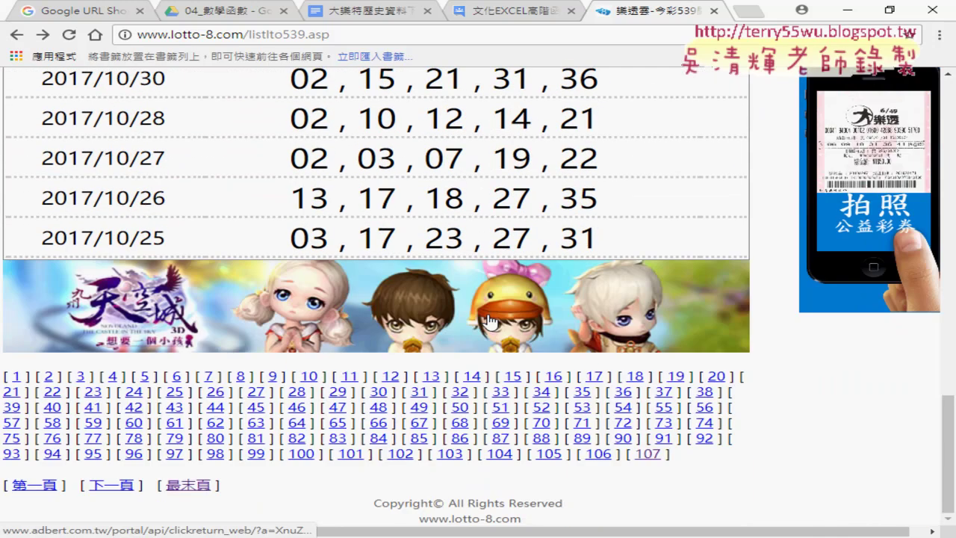
{"action": "left_click_drag", "start_coordinate": [674, 454], "coordinate": [5, 377]}
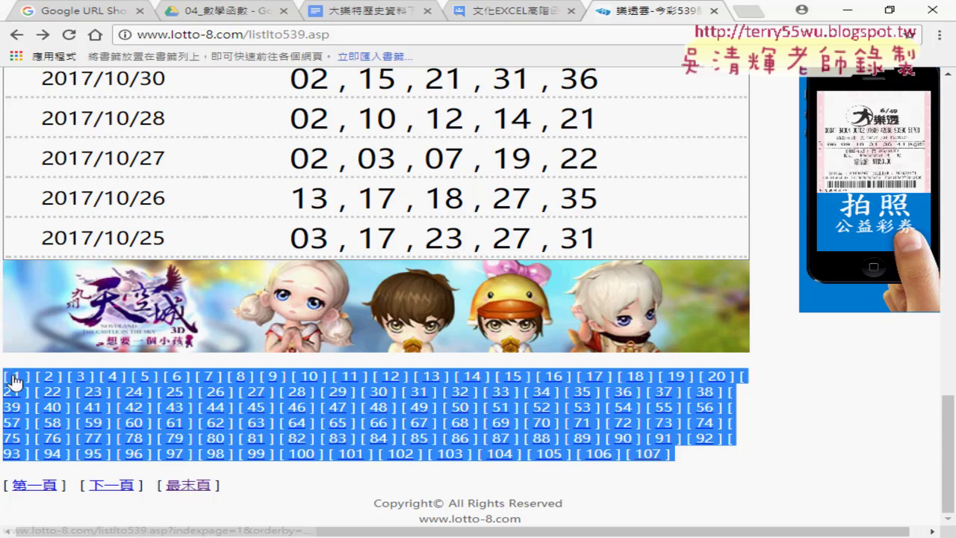
{"action": "left_click", "coordinate": [16, 377]}
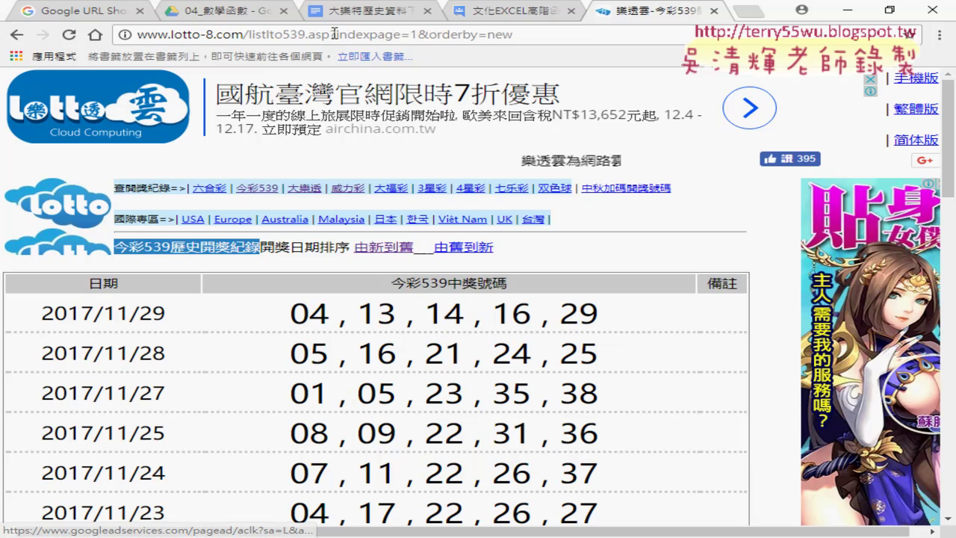
{"action": "left_click_drag", "start_coordinate": [329, 34], "coordinate": [411, 34]}
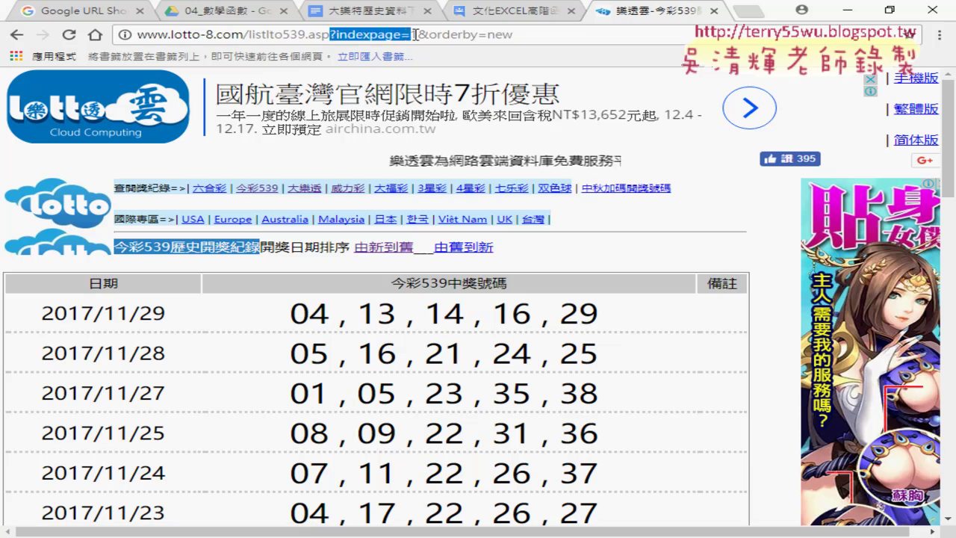
{"action": "left_click_drag", "start_coordinate": [517, 35], "coordinate": [430, 34]}
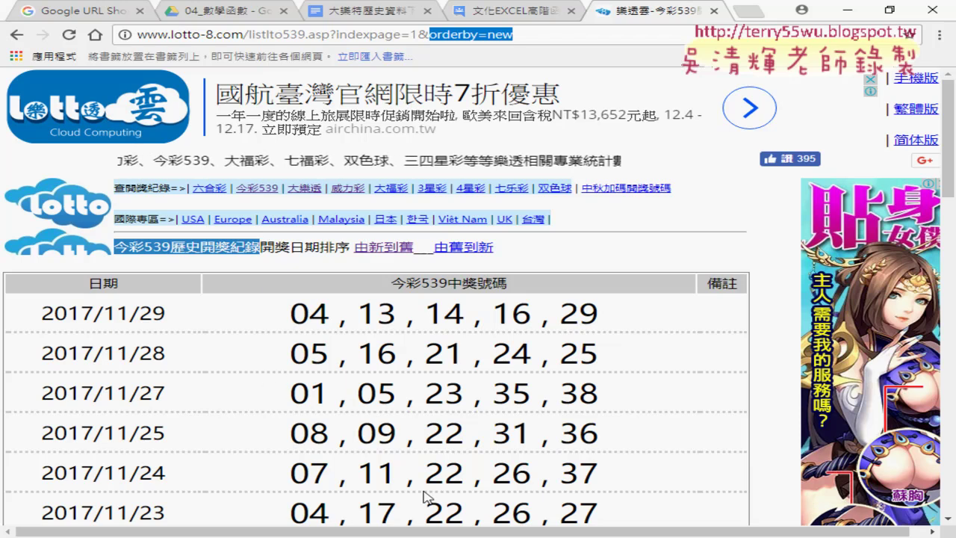
{"action": "mouse_move", "coordinate": [479, 537]}
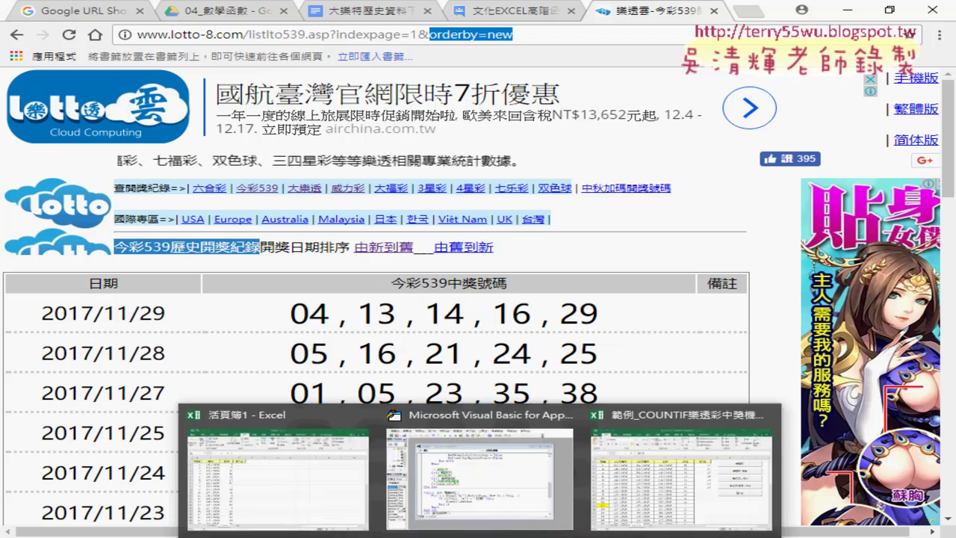
- Switch to workbook 活頁簿1 and browse the draw table on sheet 工作表4
{"action": "left_click", "coordinate": [681, 478]}
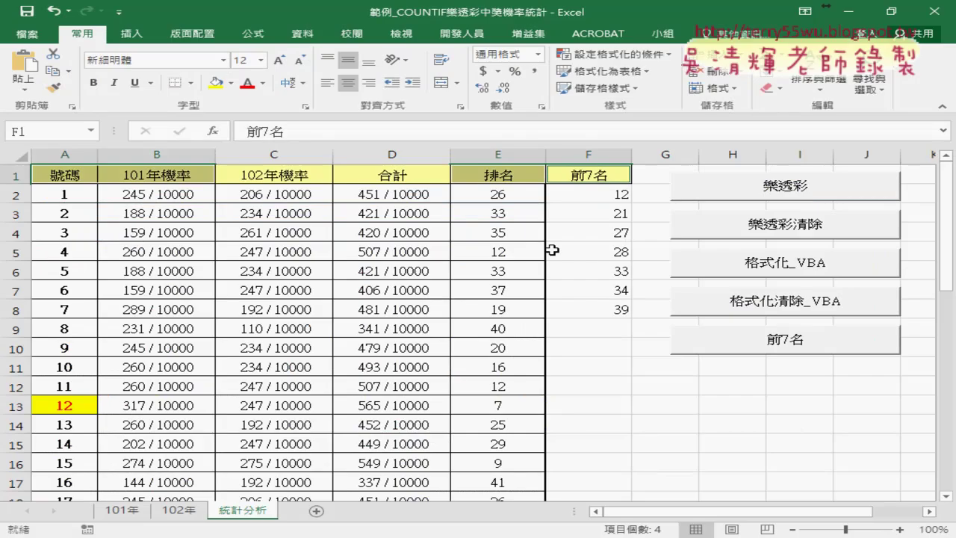
{"action": "mouse_move", "coordinate": [480, 537]}
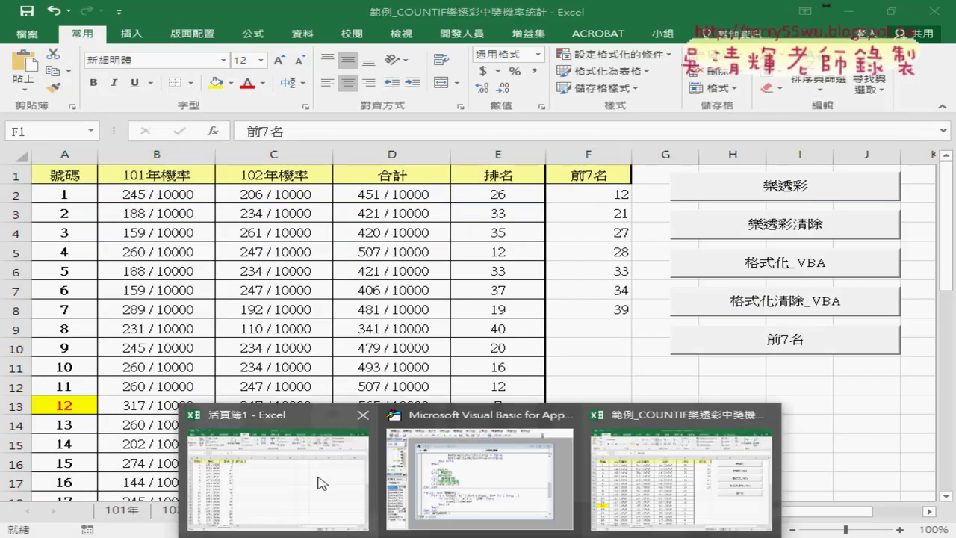
{"action": "left_click", "coordinate": [319, 481]}
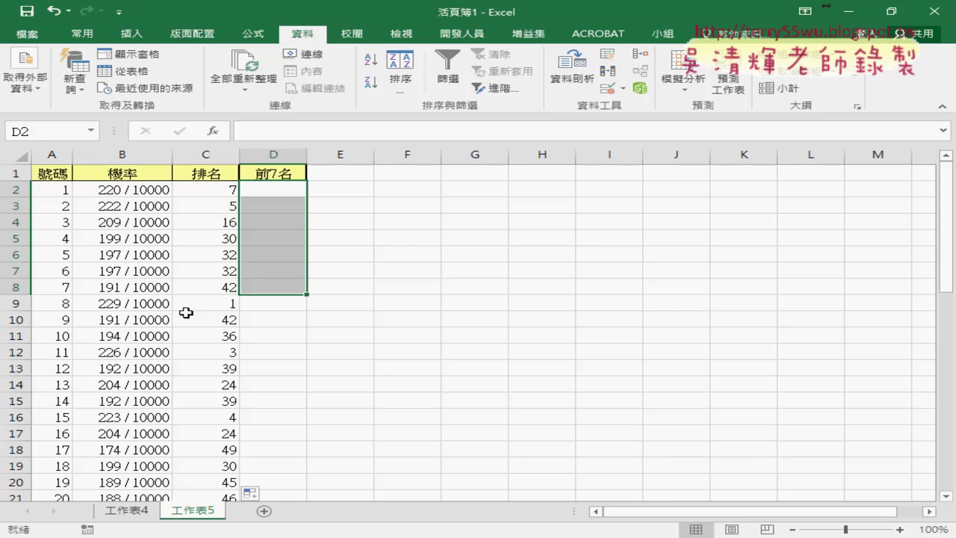
{"action": "left_click", "coordinate": [138, 514]}
{"action": "scroll", "coordinate": [172, 404], "scroll_direction": "down", "scroll_amount": 1}
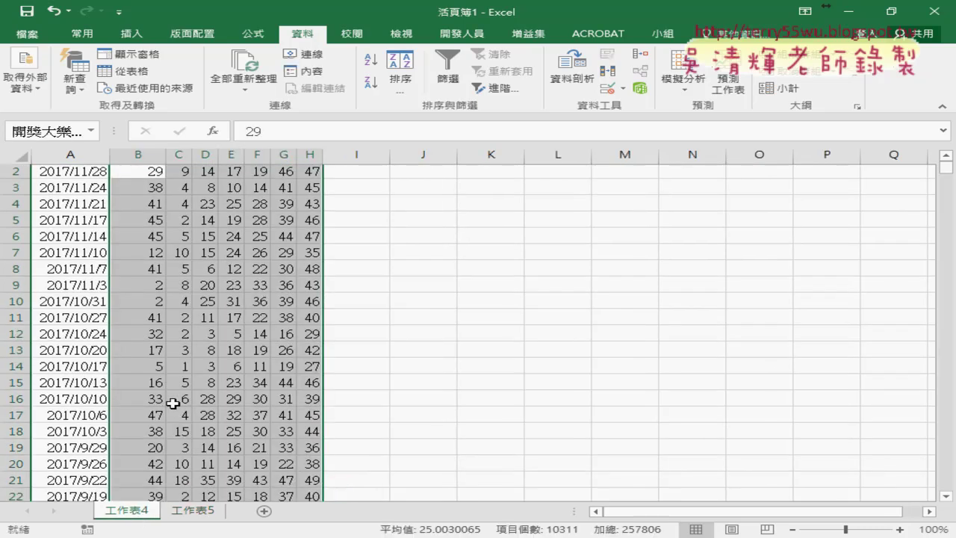
{"action": "scroll", "coordinate": [173, 404], "scroll_direction": "down", "scroll_amount": 6}
{"action": "scroll", "coordinate": [174, 399], "scroll_direction": "up", "scroll_amount": 1}
{"action": "scroll", "coordinate": [175, 398], "scroll_direction": "up", "scroll_amount": 6}
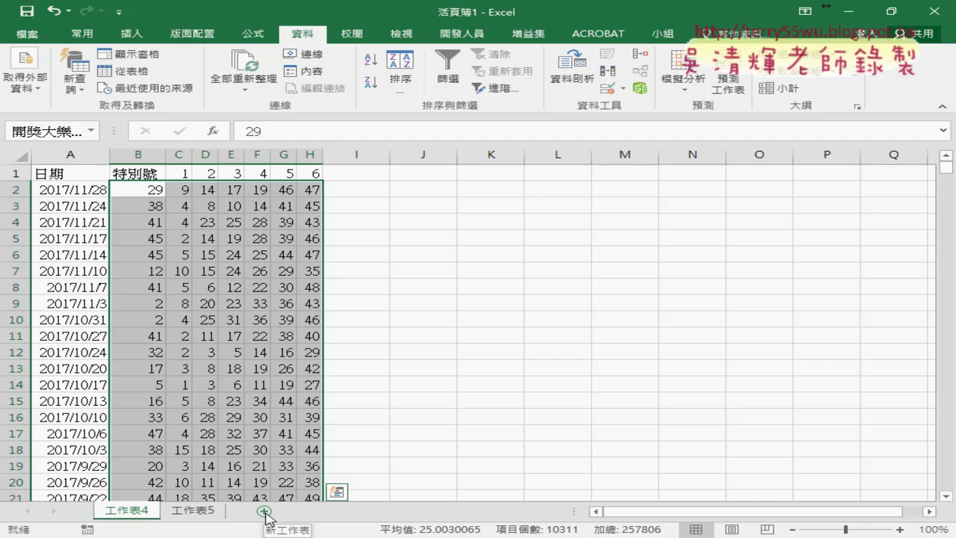
- Insert a new sheet after 工作表4 and rename its 工作表6 tab to 1
{"action": "left_click", "coordinate": [266, 512]}
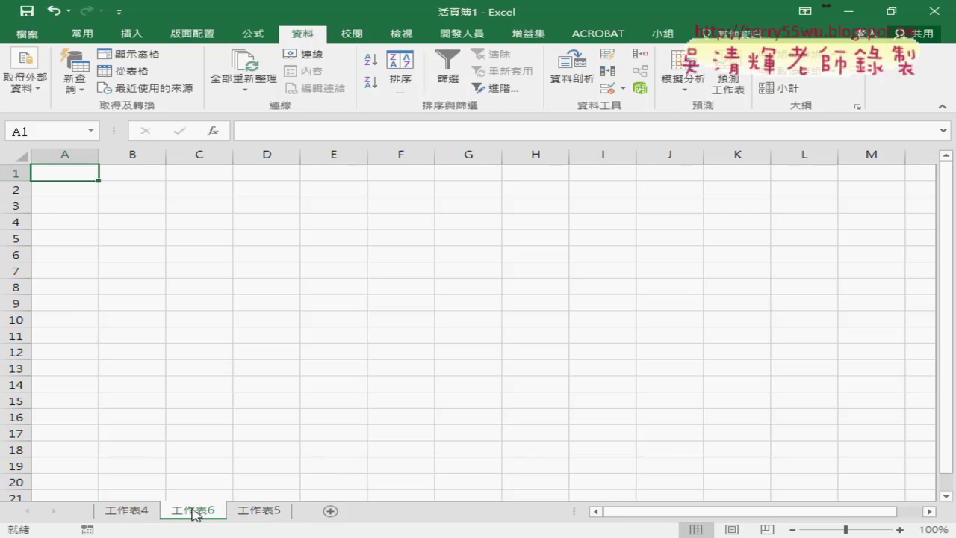
{"action": "left_click_drag", "start_coordinate": [197, 512], "coordinate": [201, 511]}
{"action": "type", "text": "1"}
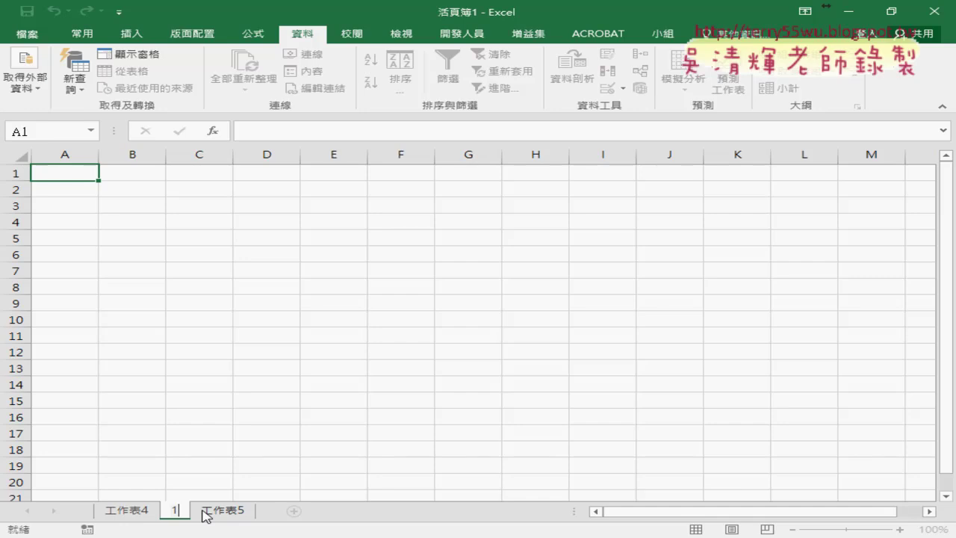
{"action": "left_click", "coordinate": [88, 179]}
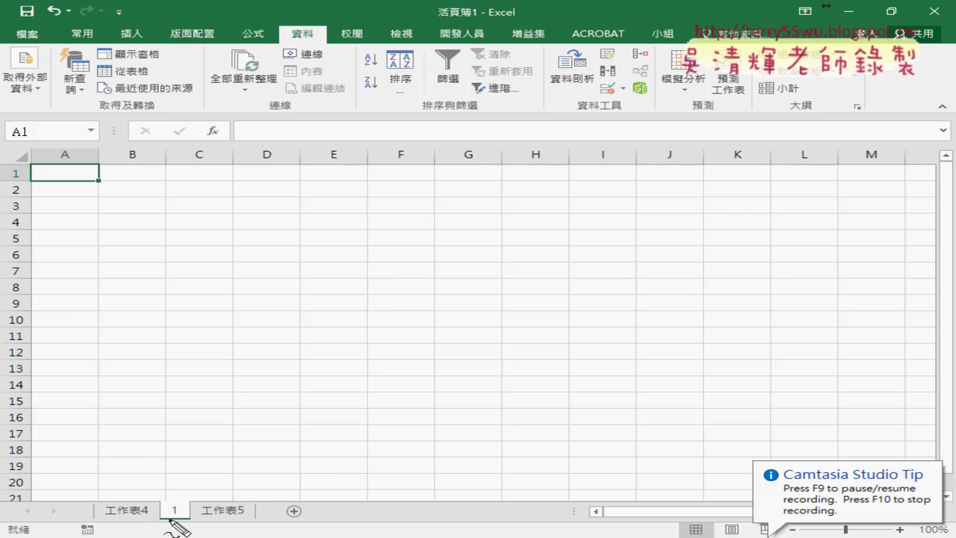
- Move sheet 1 to the end of the workbook after 工作表5, then show 工作表5 again
{"action": "left_click_drag", "start_coordinate": [170, 520], "coordinate": [193, 514]}
{"action": "left_click_drag", "start_coordinate": [284, 516], "coordinate": [313, 517]}
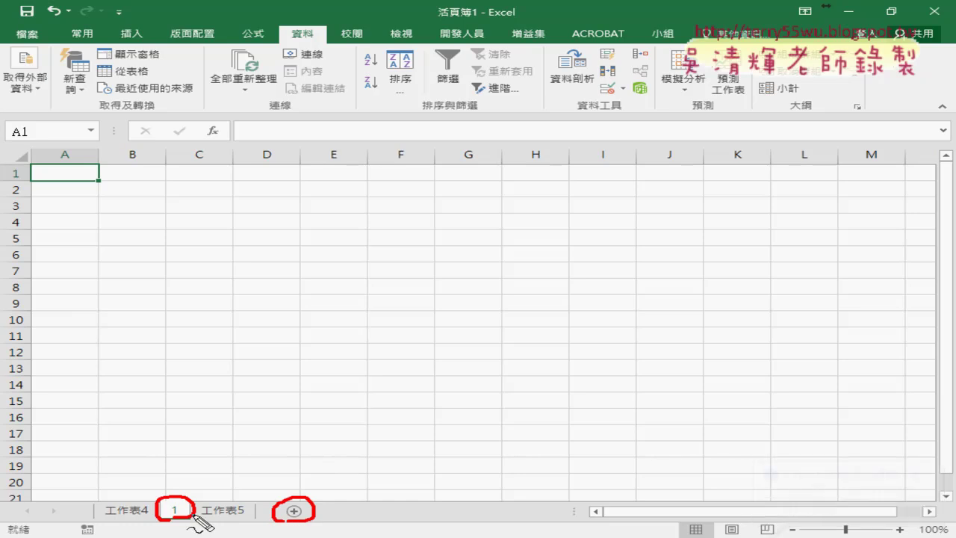
{"action": "mouse_move", "coordinate": [277, 500]}
{"action": "left_mouse_down"}
{"action": "mouse_move", "coordinate": [208, 477]}
{"action": "mouse_move", "coordinate": [194, 490]}
{"action": "mouse_move", "coordinate": [215, 493]}
{"action": "left_mouse_up"}
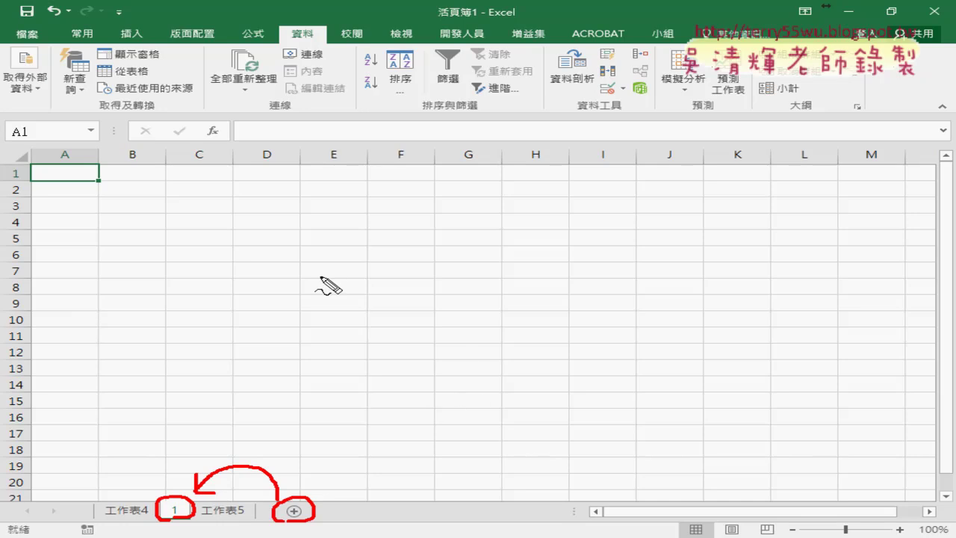
{"action": "mouse_move", "coordinate": [35, 455]}
{"action": "left_mouse_down"}
{"action": "mouse_move", "coordinate": [171, 193]}
{"action": "mouse_move", "coordinate": [97, 448]}
{"action": "mouse_move", "coordinate": [84, 446]}
{"action": "left_mouse_up"}
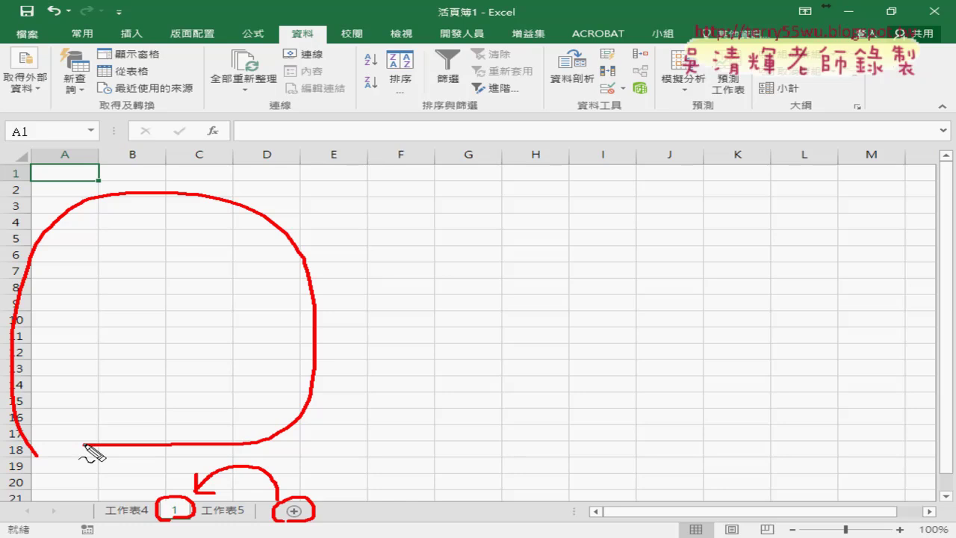
{"action": "key", "text": "Escape"}
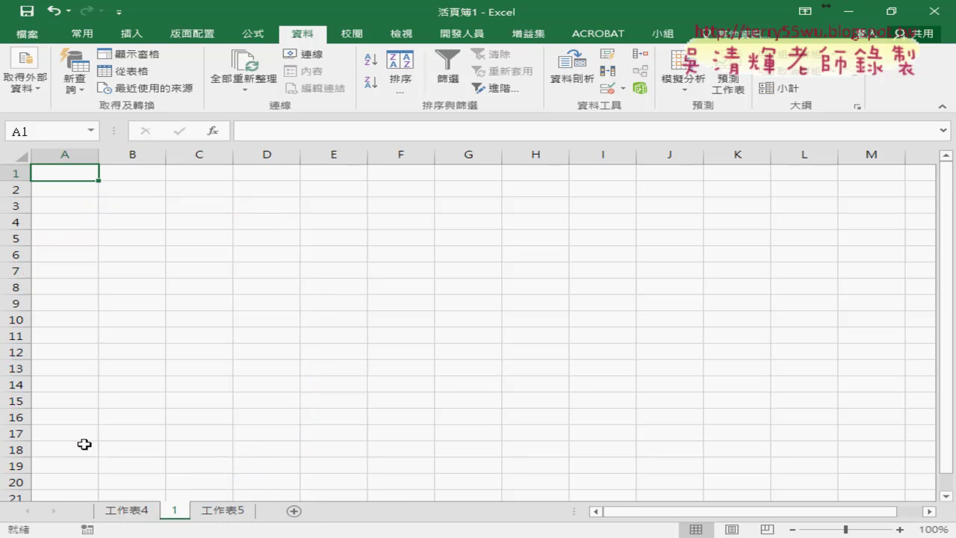
{"action": "left_click", "coordinate": [224, 510]}
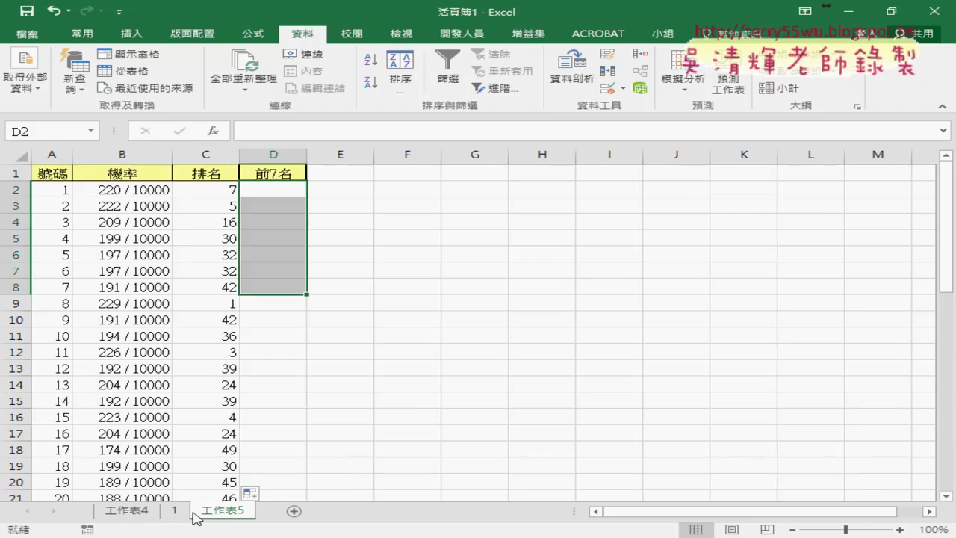
{"action": "left_click_drag", "start_coordinate": [176, 510], "coordinate": [258, 510]}
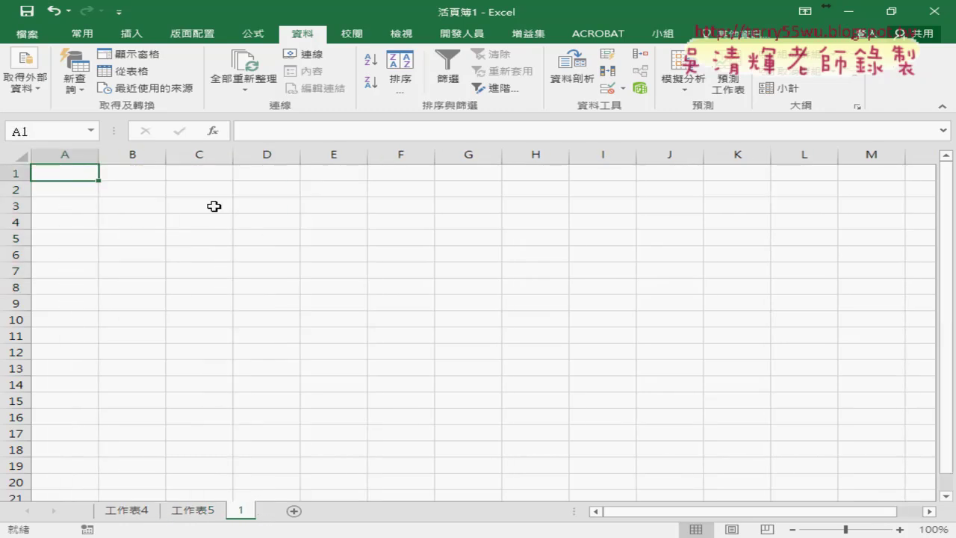
{"action": "left_click", "coordinate": [198, 512]}
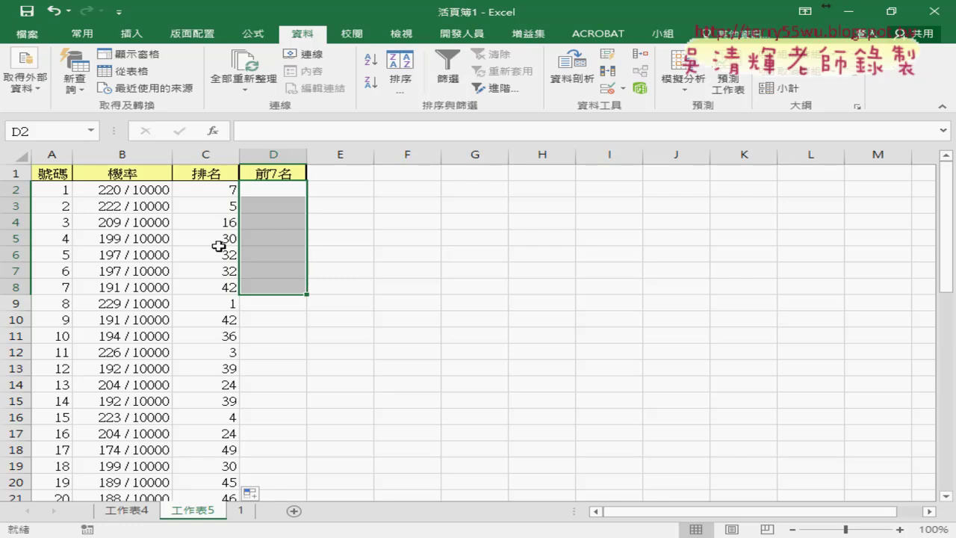
- Switch to the Google Docs document and scroll up to the Sub 批次大樂透下載() procedure
{"action": "key", "text": "alt+Tab"}
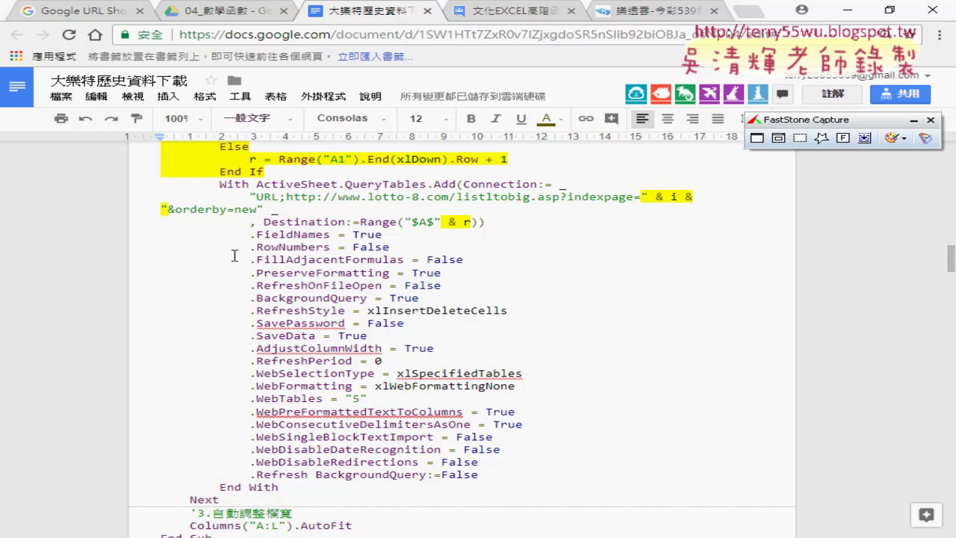
{"action": "scroll", "coordinate": [242, 261], "scroll_direction": "up", "scroll_amount": 2}
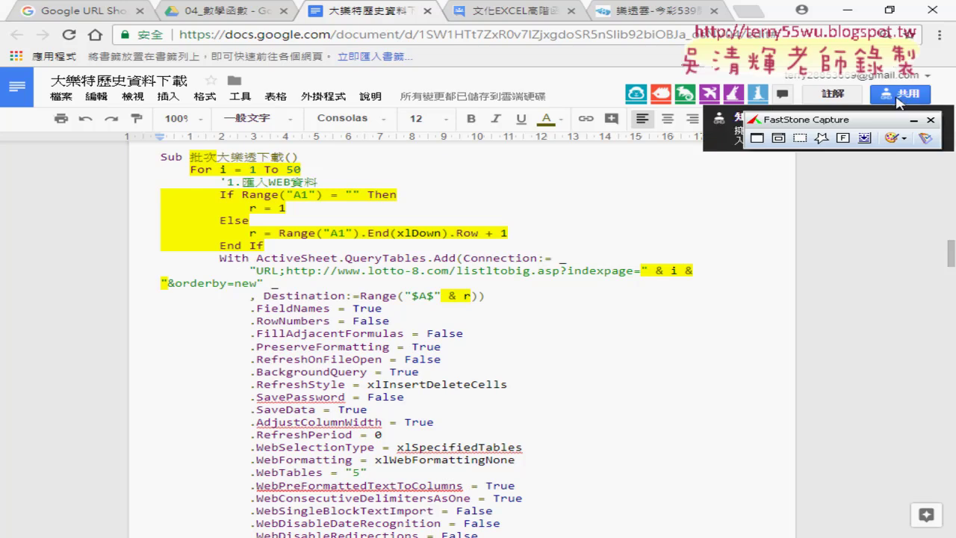
- Check the document's sharing permissions, leaving anyone-with-link as viewer, and close the Share dialog
{"action": "left_click", "coordinate": [913, 119]}
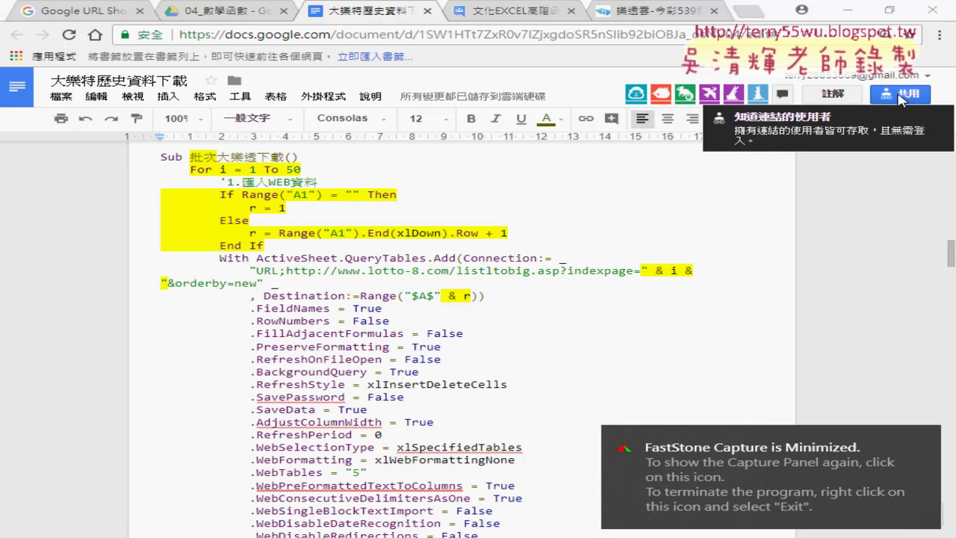
{"action": "left_click", "coordinate": [902, 99]}
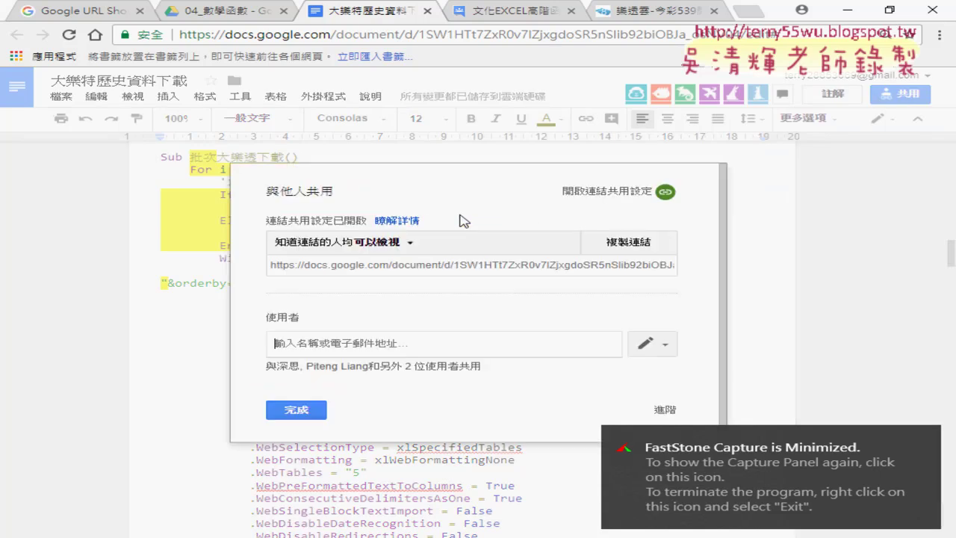
{"action": "left_click", "coordinate": [391, 247]}
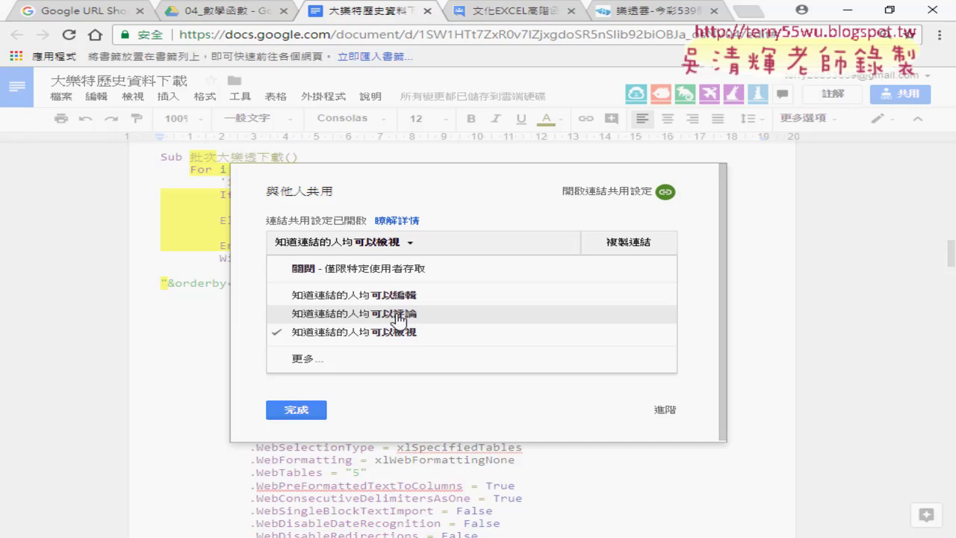
{"action": "left_click", "coordinate": [472, 176]}
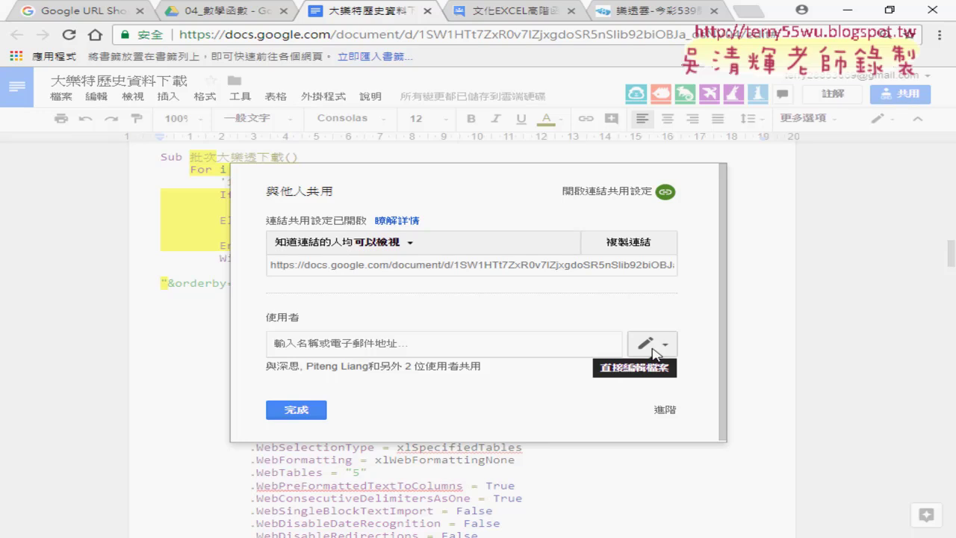
{"action": "left_click", "coordinate": [298, 345]}
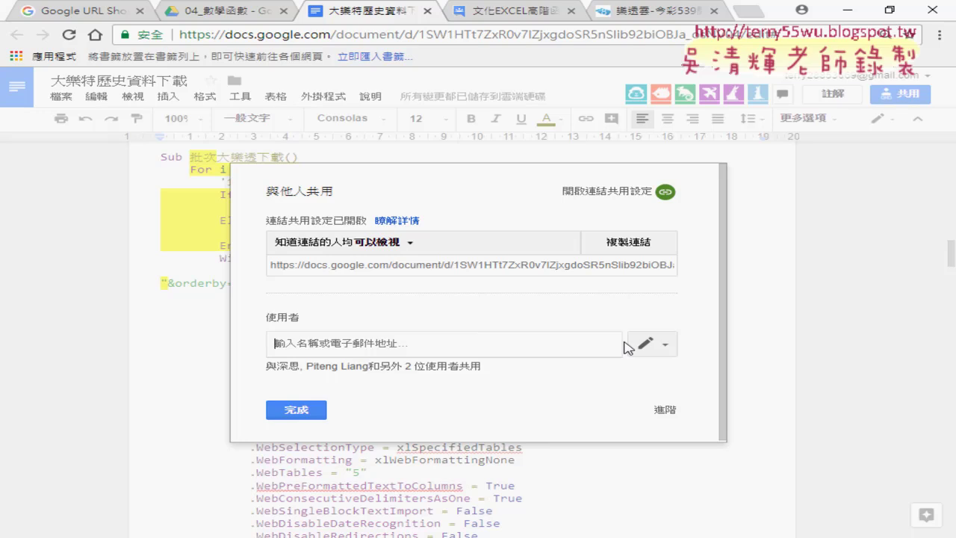
{"action": "left_click", "coordinate": [648, 345]}
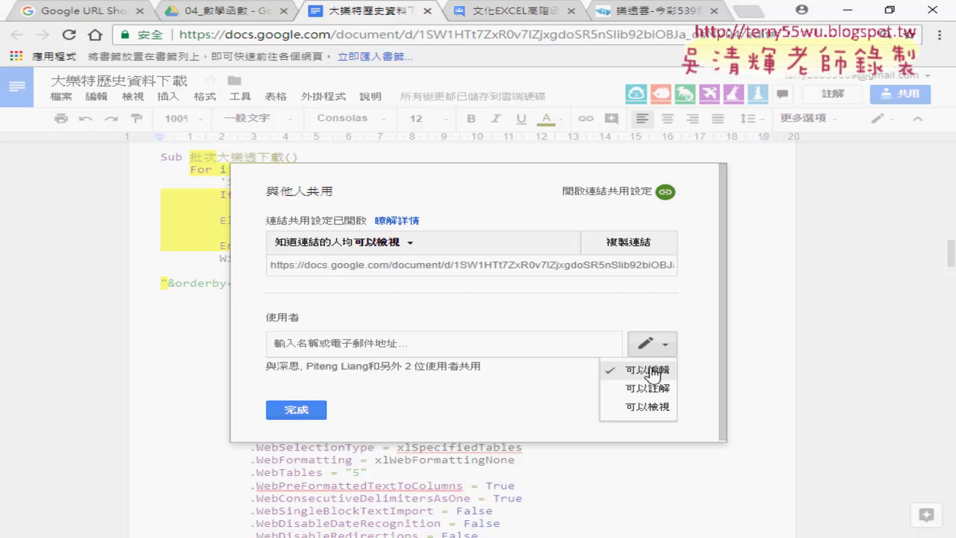
{"action": "left_click", "coordinate": [297, 409]}
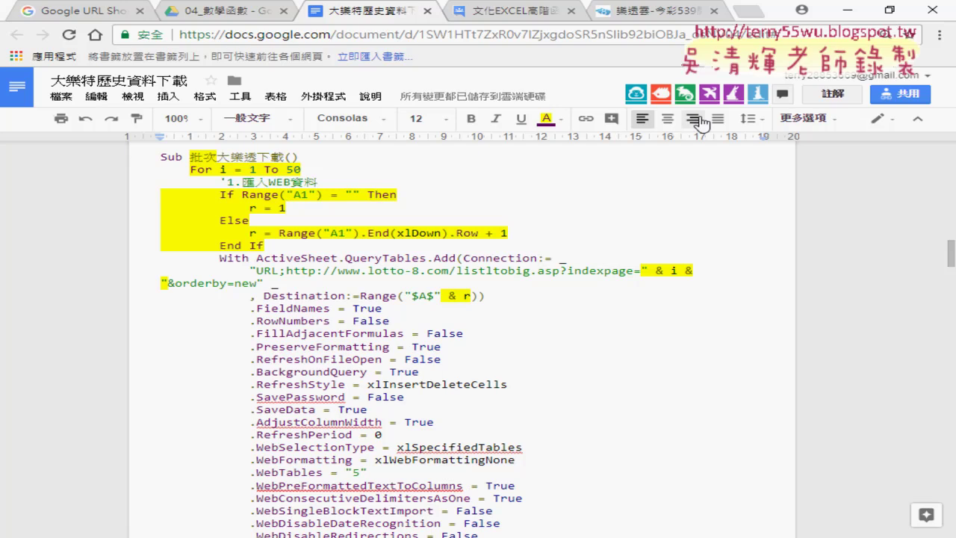
{"action": "left_click", "coordinate": [261, 220]}
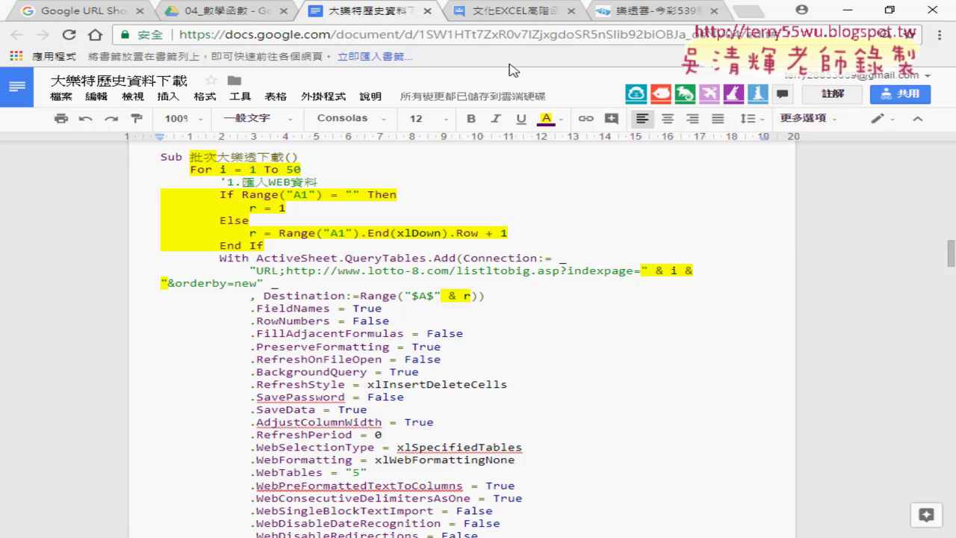
- Show the goo.gl link's analytics (248 clicks) with the Google apps list open
{"action": "left_click", "coordinate": [71, 12]}
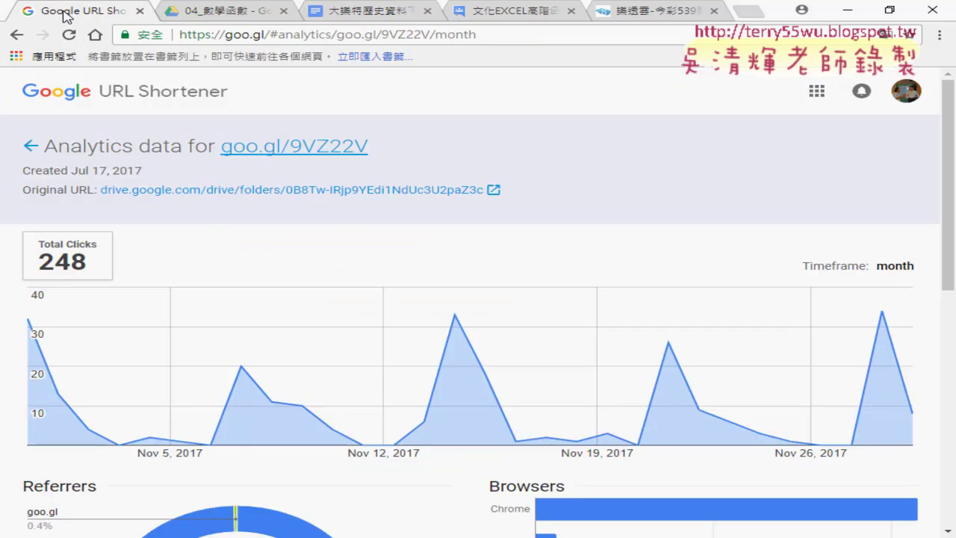
{"action": "left_click", "coordinate": [818, 94]}
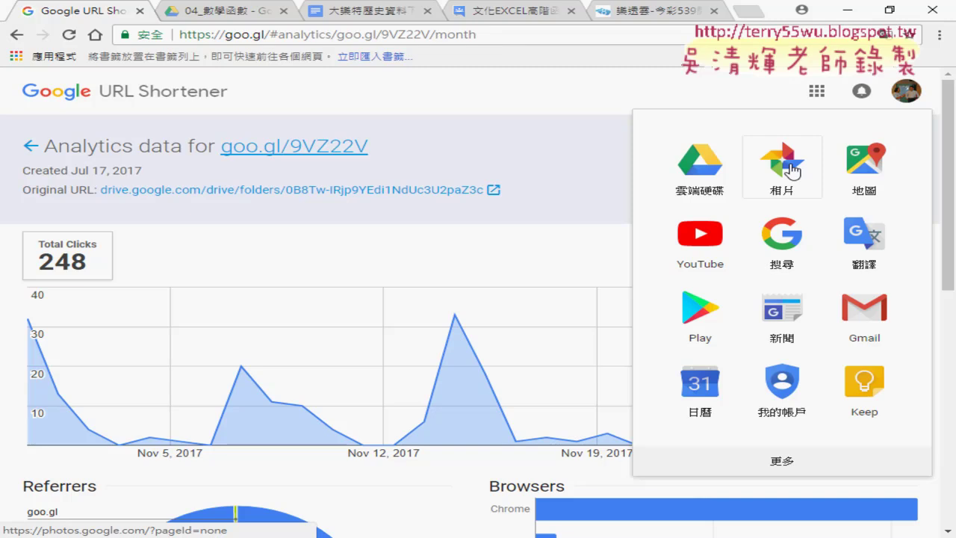
- Open Google Drive's storage page and highlight the 1.02 TB total storage figure
{"action": "left_click", "coordinate": [706, 171]}
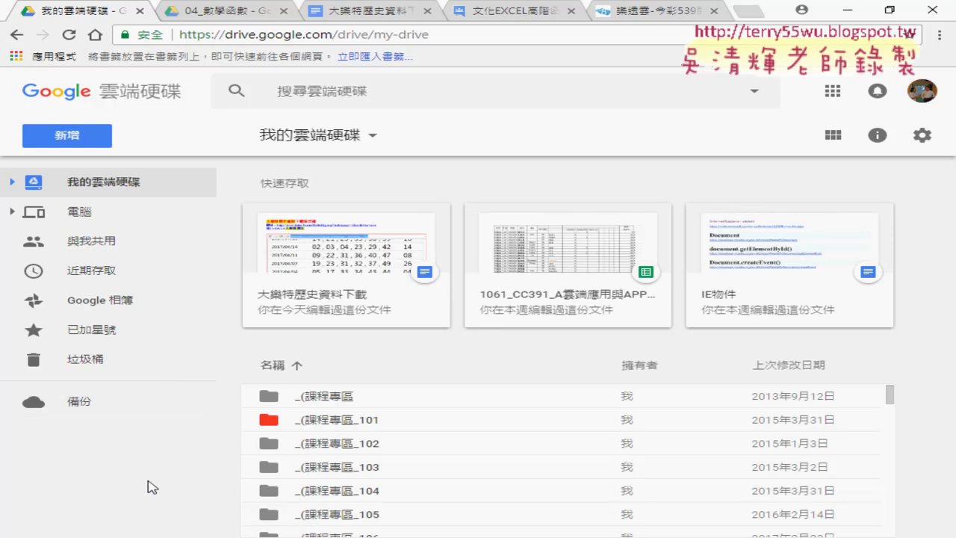
{"action": "left_click", "coordinate": [97, 475]}
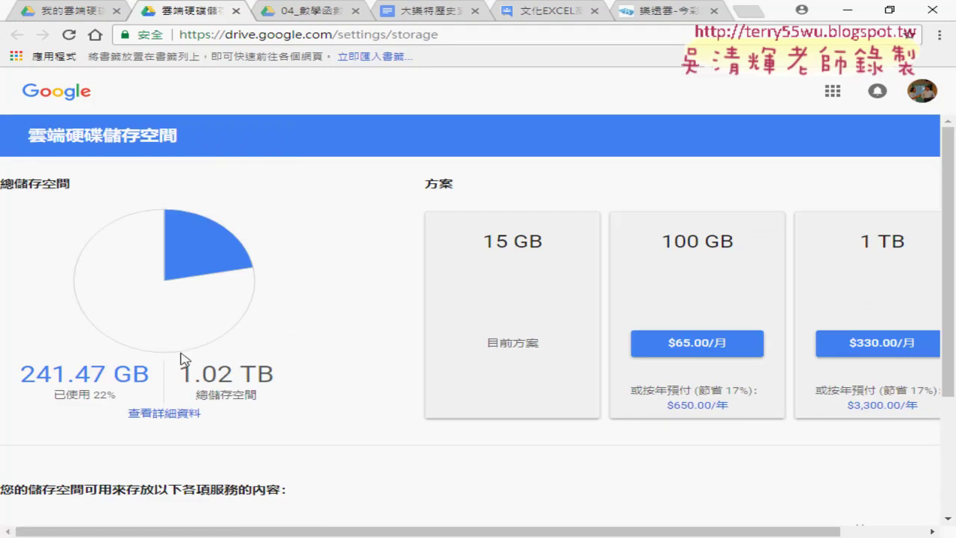
{"action": "left_click_drag", "start_coordinate": [180, 372], "coordinate": [274, 376]}
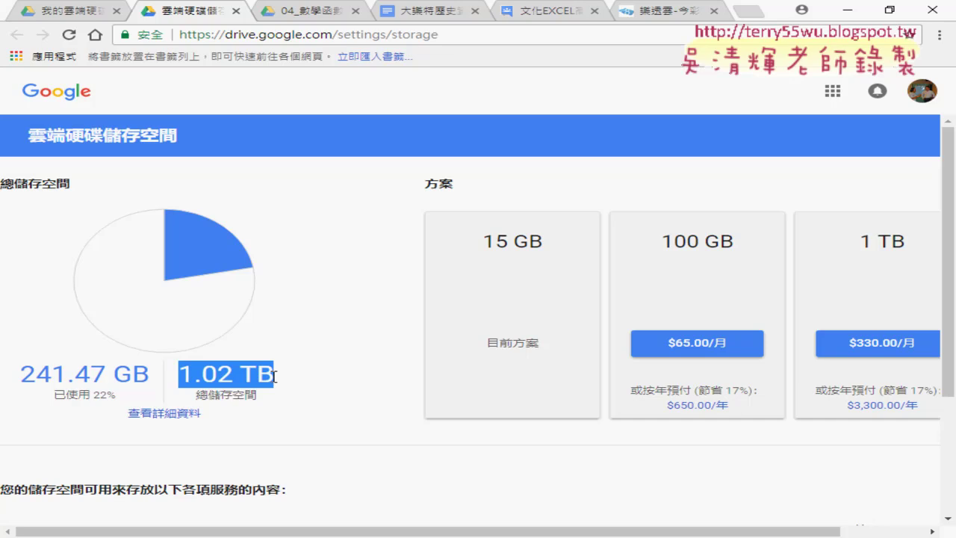
{"action": "left_click", "coordinate": [829, 93]}
- In Google Maps, browse your contributions and show the Local Guide level 8 points breakdown
{"action": "left_click", "coordinate": [868, 163]}
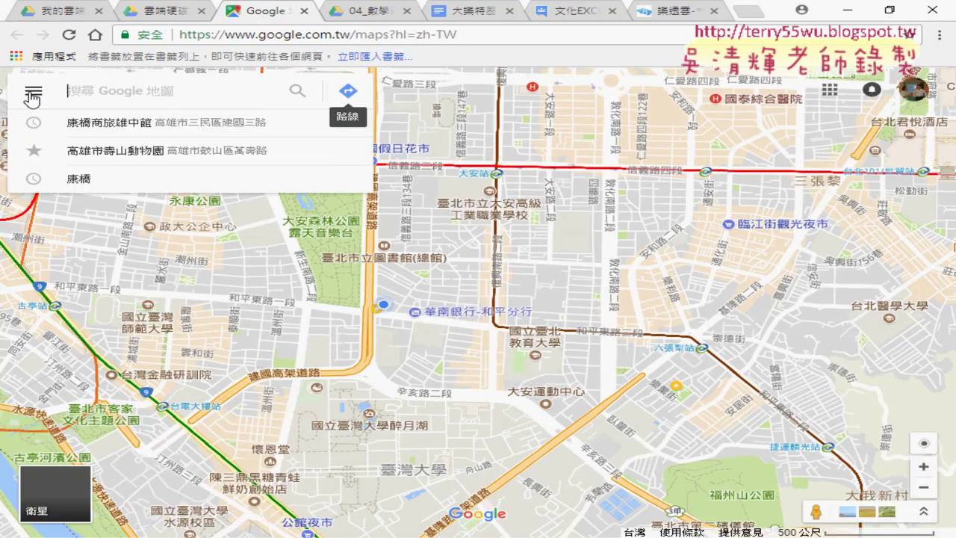
{"action": "left_click", "coordinate": [32, 97]}
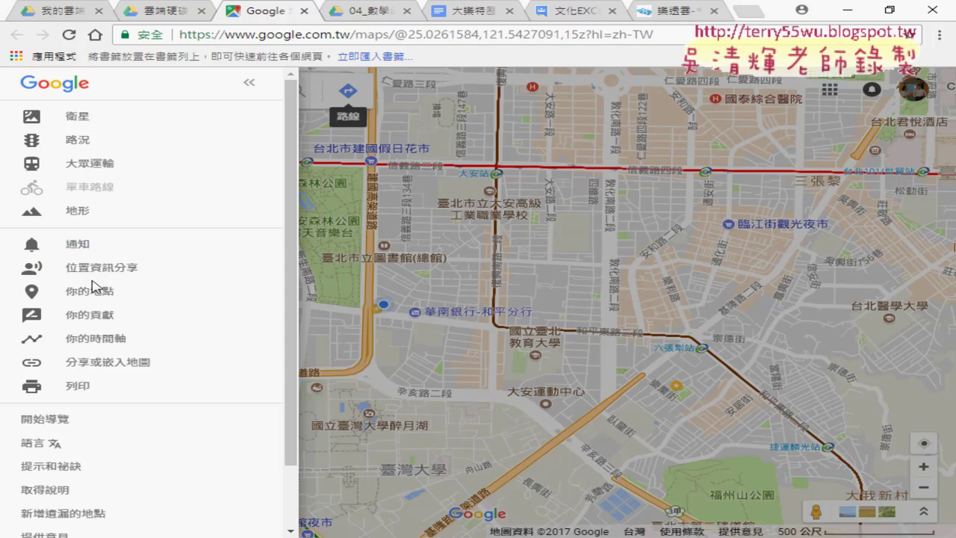
{"action": "left_click", "coordinate": [109, 316]}
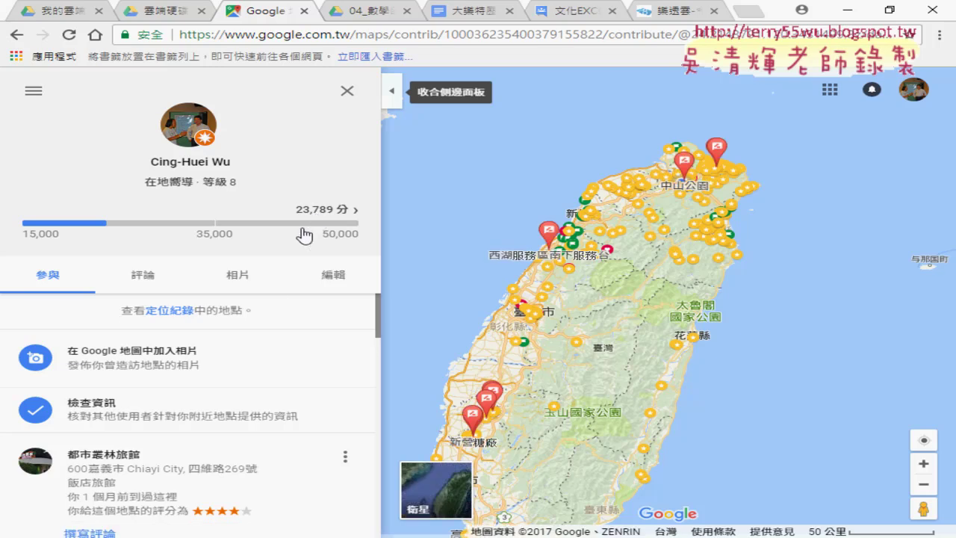
{"action": "left_click", "coordinate": [147, 276]}
{"action": "left_click", "coordinate": [232, 278]}
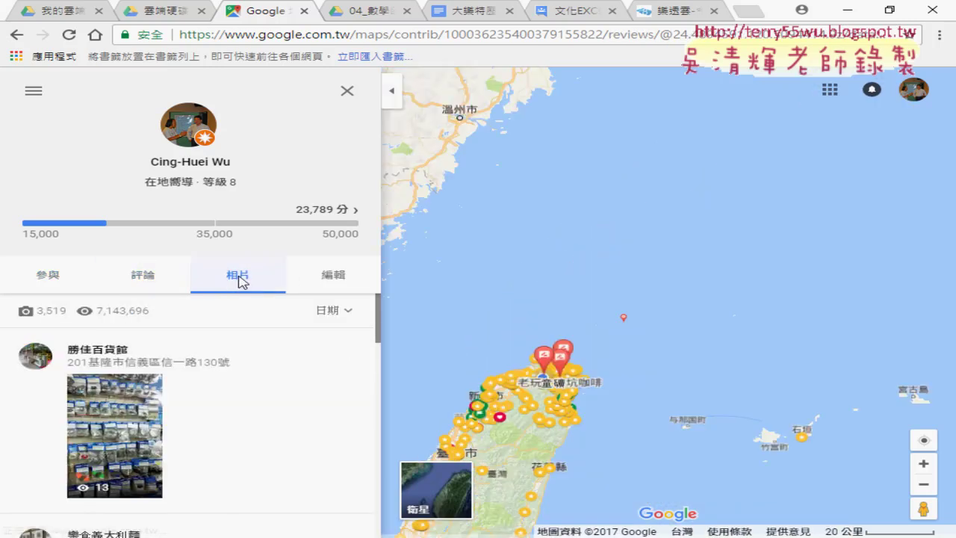
{"action": "left_click", "coordinate": [42, 275]}
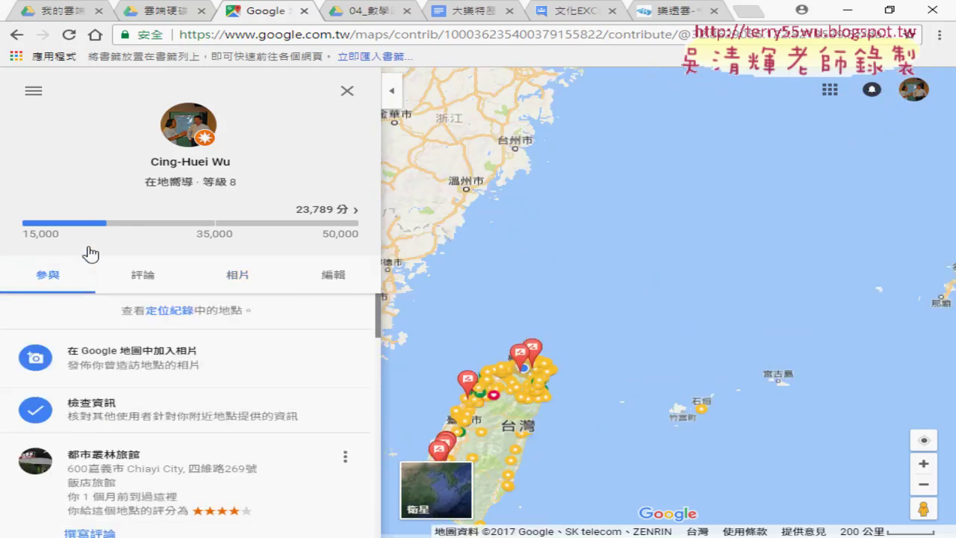
{"action": "left_click", "coordinate": [198, 181]}
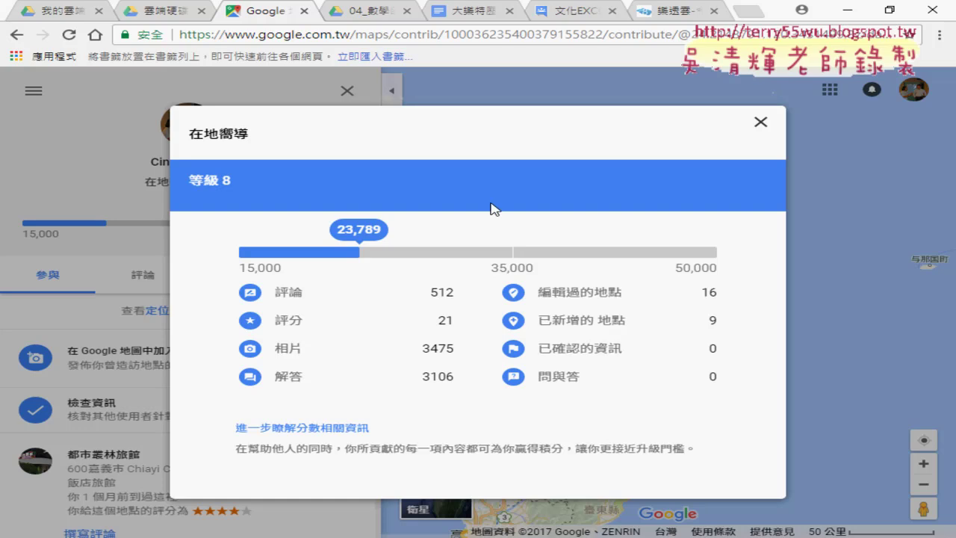
- Close the Drive storage tab and return to the VBA code document
{"action": "left_click", "coordinate": [159, 14]}
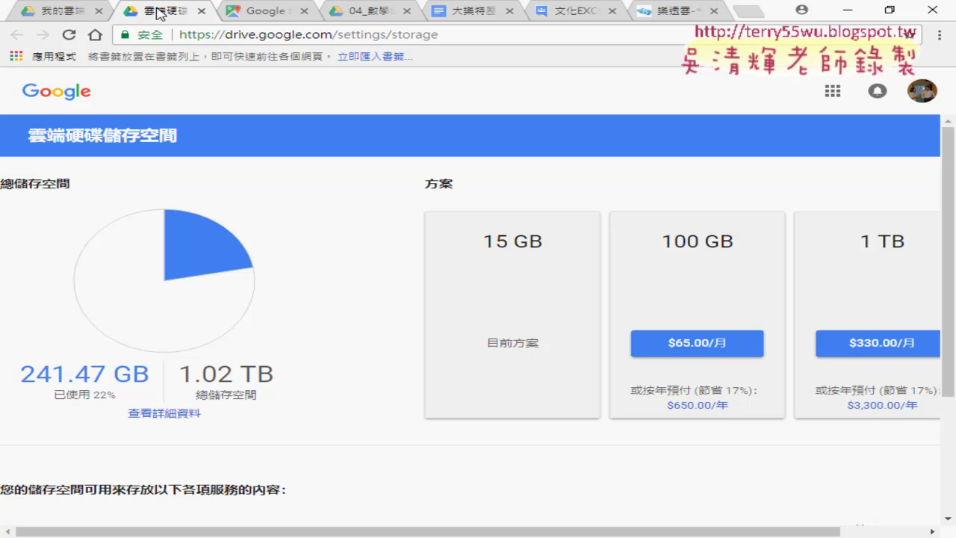
{"action": "left_click", "coordinate": [202, 12]}
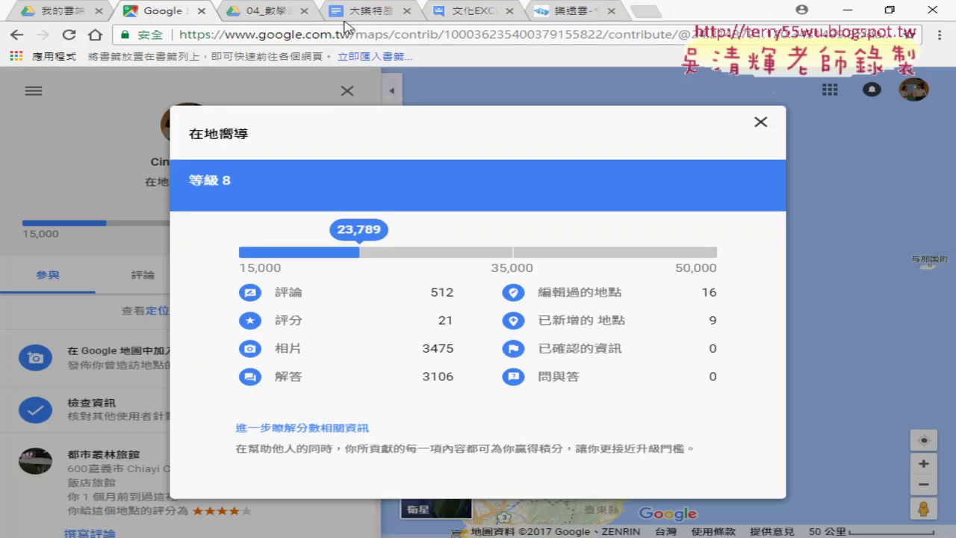
{"action": "left_click", "coordinate": [430, 15]}
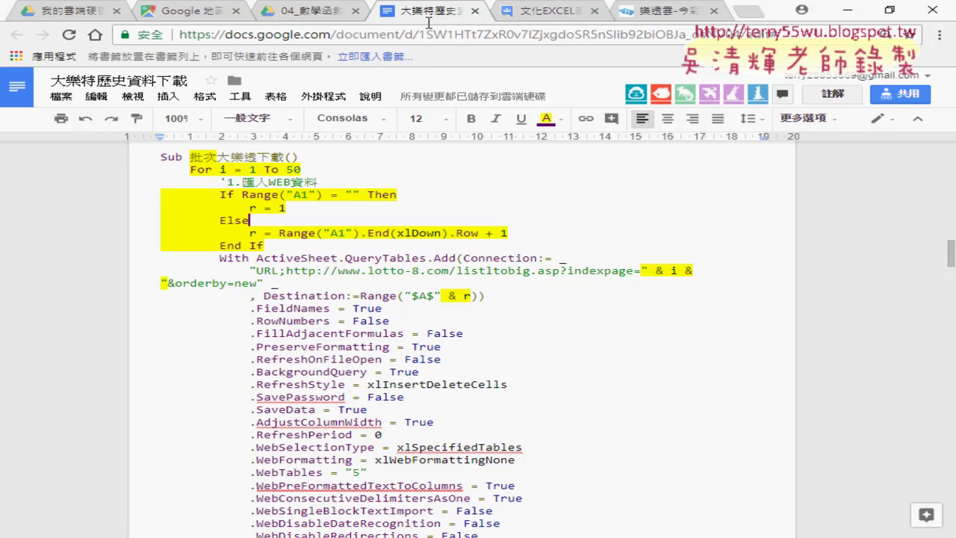
- Bring Excel forward and delete the top-7 numbers in D2:D8 of the 統計分析 sheet
{"action": "left_click", "coordinate": [848, 10]}
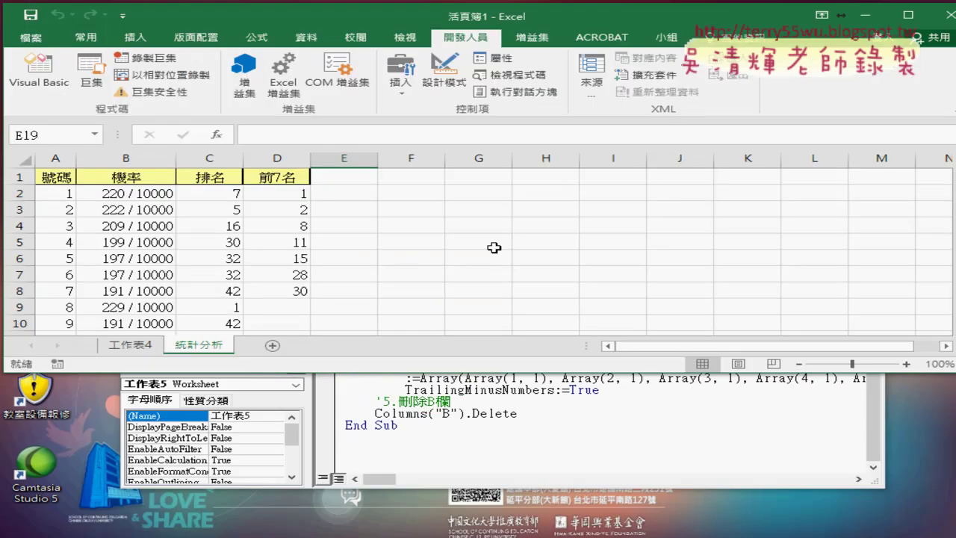
{"action": "left_click", "coordinate": [915, 11]}
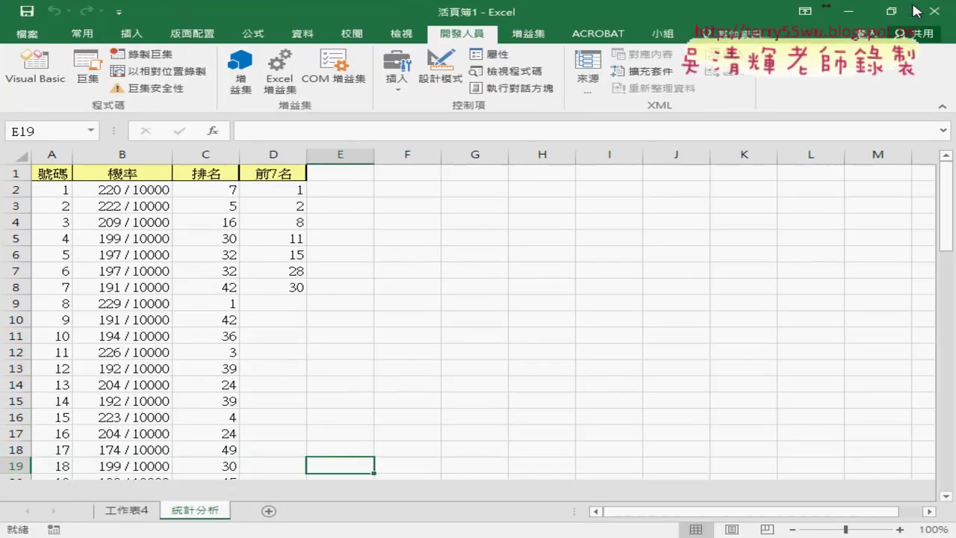
{"action": "left_click", "coordinate": [65, 197]}
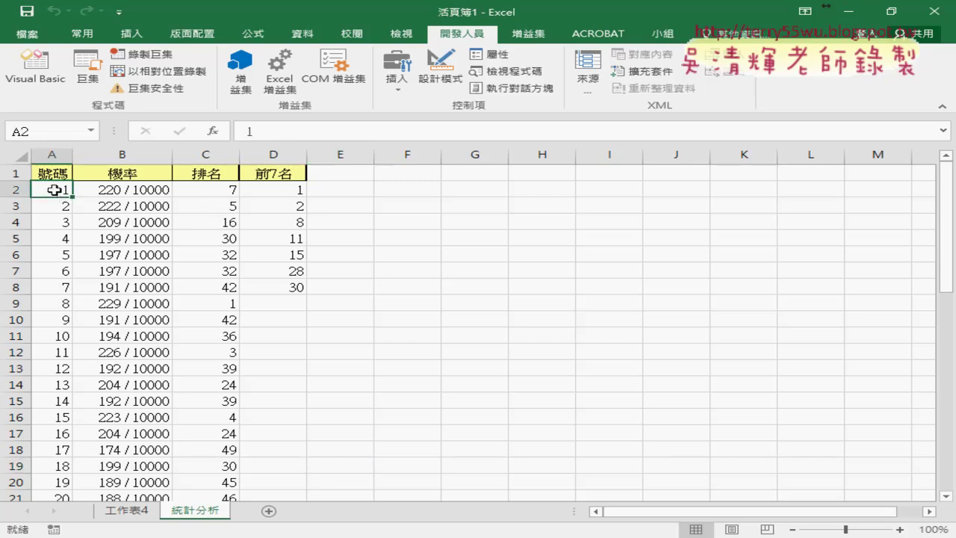
{"action": "left_click", "coordinate": [150, 199]}
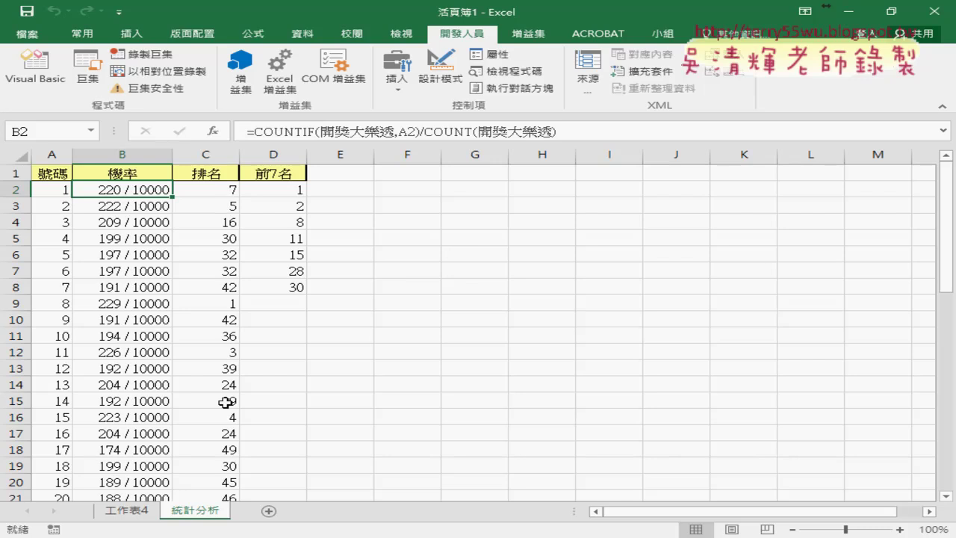
{"action": "left_click_drag", "start_coordinate": [289, 193], "coordinate": [291, 286]}
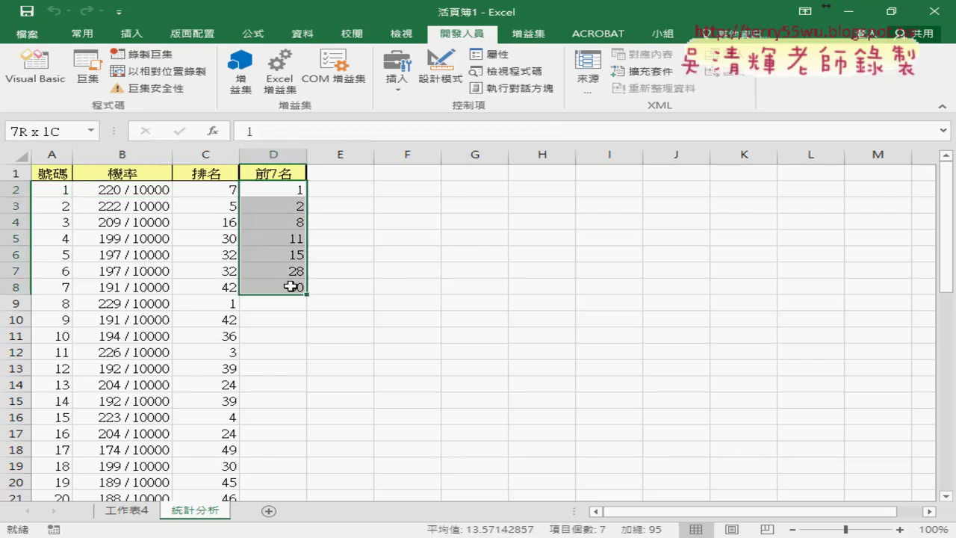
{"action": "key", "text": "Delete"}
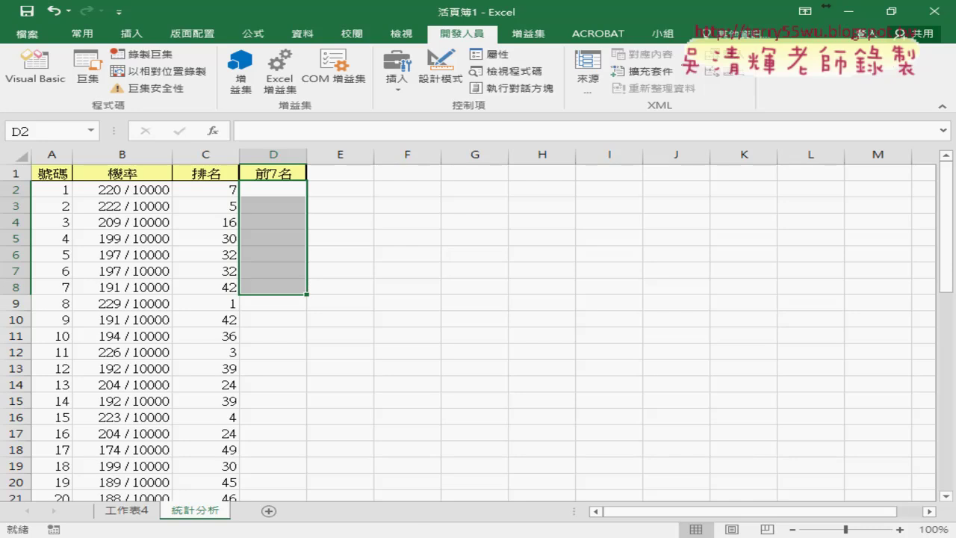
- In the COUNTIF lottery example workbook, open the 格式化_VBA button's assigned macro in the VBA editor
{"action": "mouse_move", "coordinate": [480, 536]}
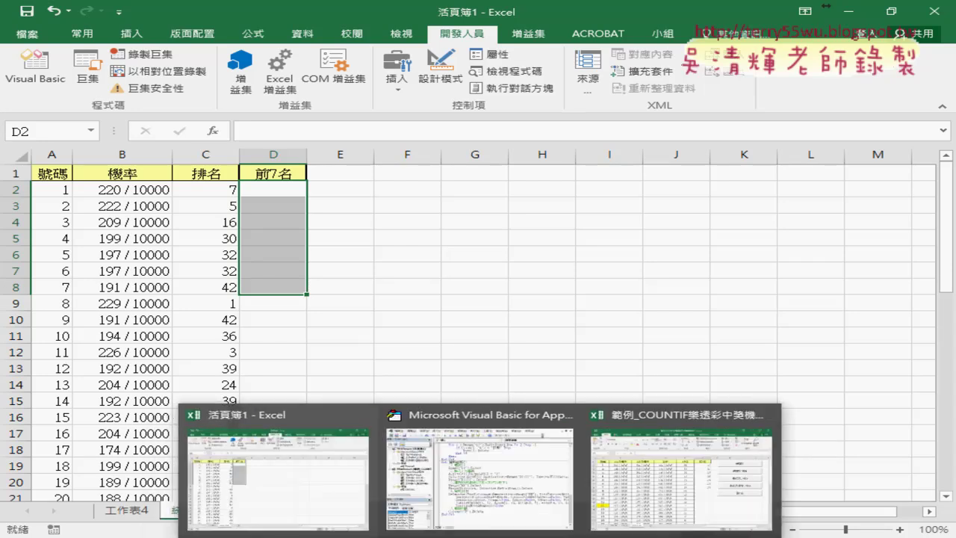
{"action": "left_click", "coordinate": [634, 486]}
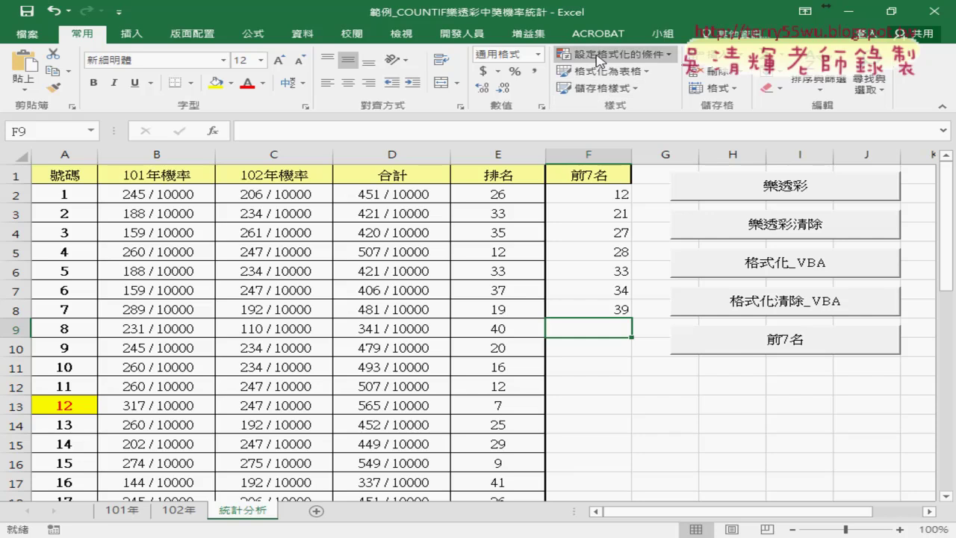
{"action": "left_click", "coordinate": [598, 54]}
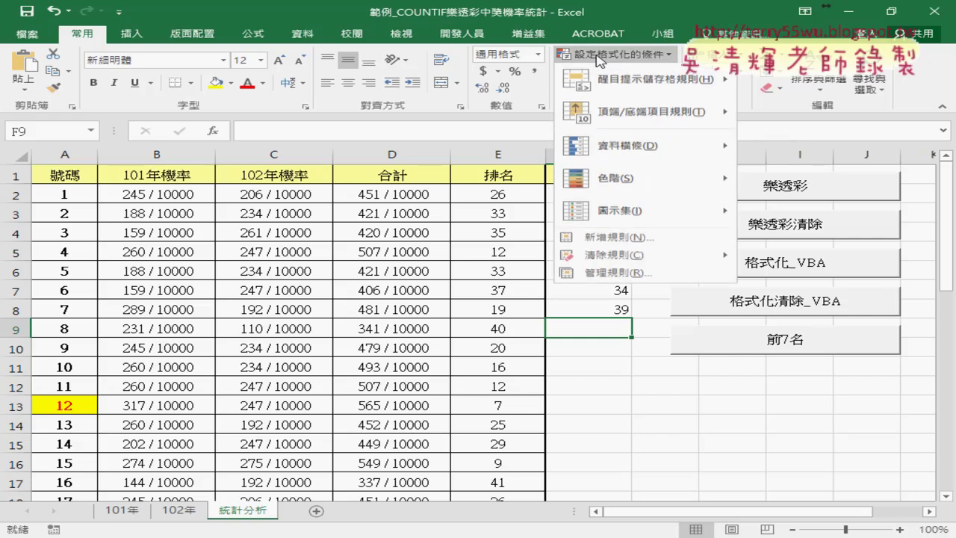
{"action": "left_click", "coordinate": [784, 478]}
{"action": "right_click", "coordinate": [779, 273]}
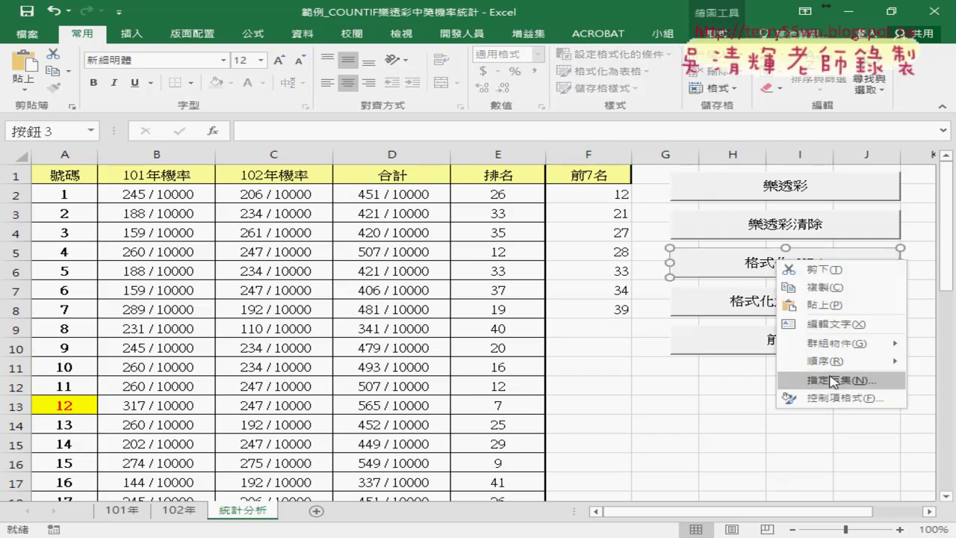
{"action": "left_click", "coordinate": [834, 365]}
{"action": "left_click", "coordinate": [905, 265]}
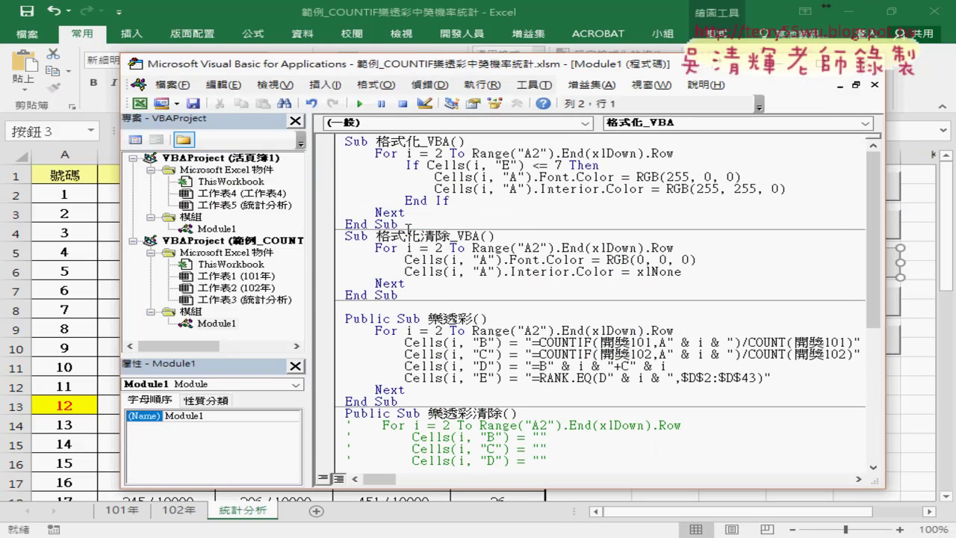
- Copy the 格式化_VBA code and paste it into 活頁簿1's Module1 below 資料剖析
{"action": "left_click_drag", "start_coordinate": [402, 225], "coordinate": [344, 141]}
{"action": "right_click", "coordinate": [382, 169]}
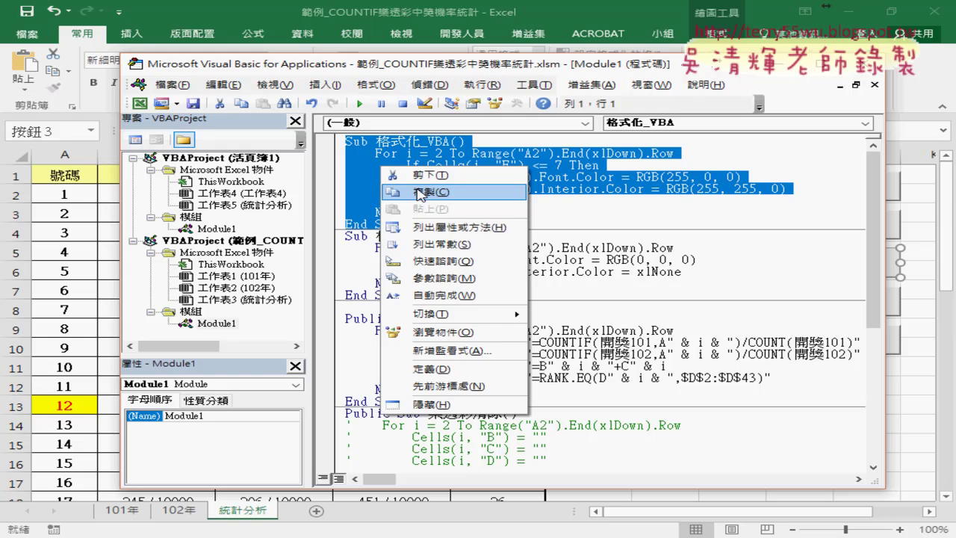
{"action": "left_click", "coordinate": [420, 193]}
{"action": "double_click", "coordinate": [224, 229]}
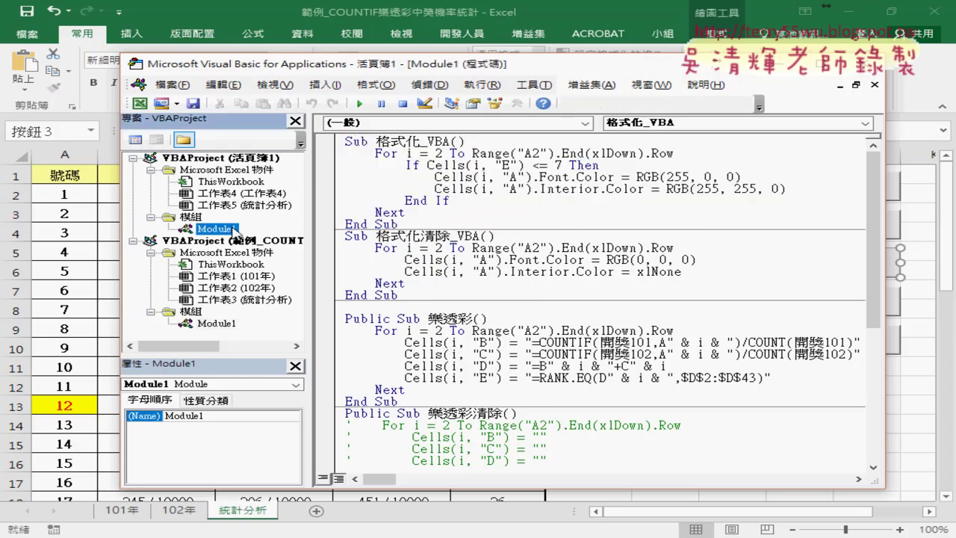
{"action": "right_click", "coordinate": [362, 445]}
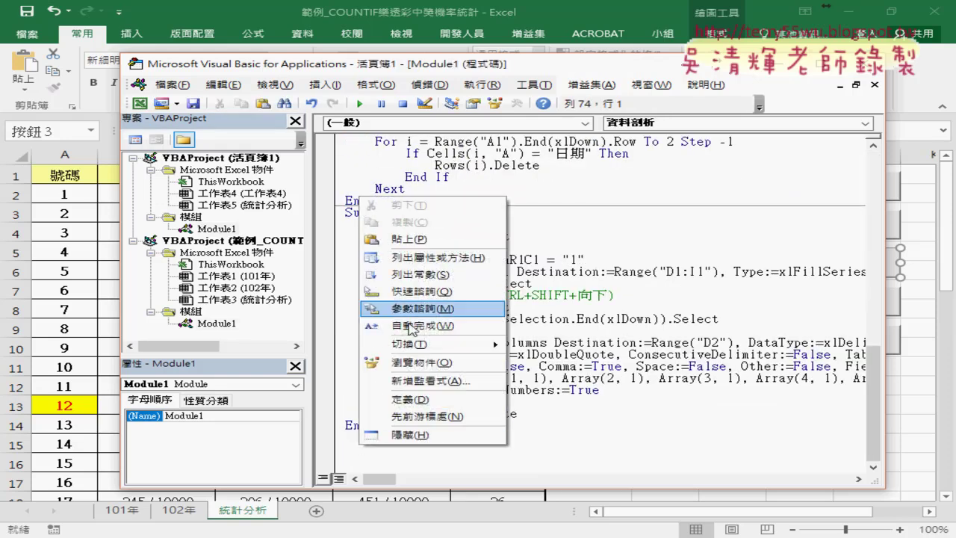
{"action": "left_click", "coordinate": [396, 240]}
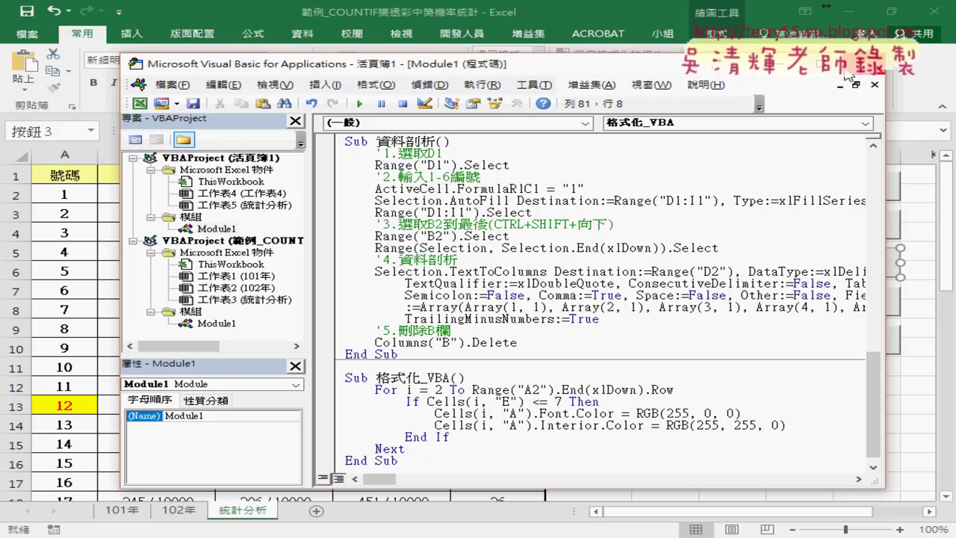
{"action": "left_click", "coordinate": [851, 12]}
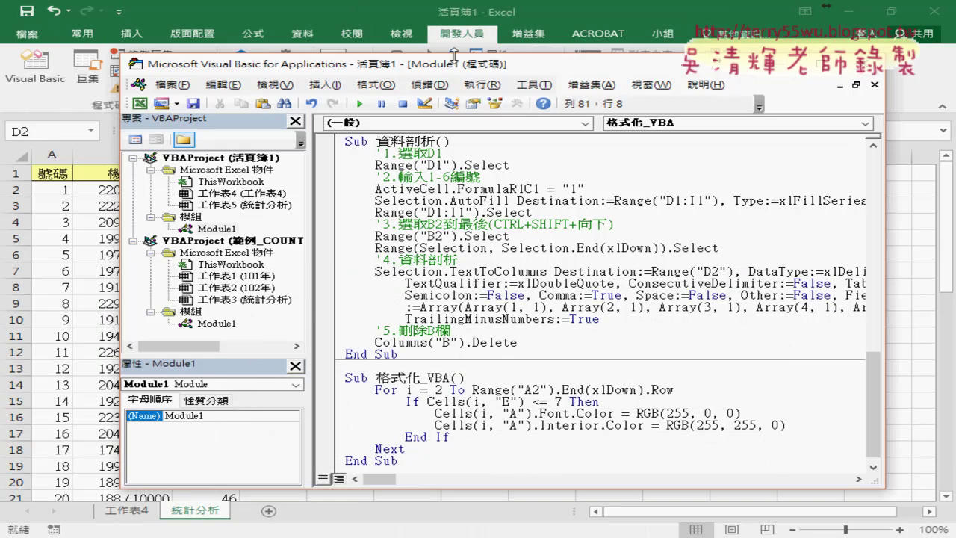
- Change Cells(i, "E") to Cells(i, "C") in the pasted 格式化_VBA macro
{"action": "left_click_drag", "start_coordinate": [342, 75], "coordinate": [448, 74]}
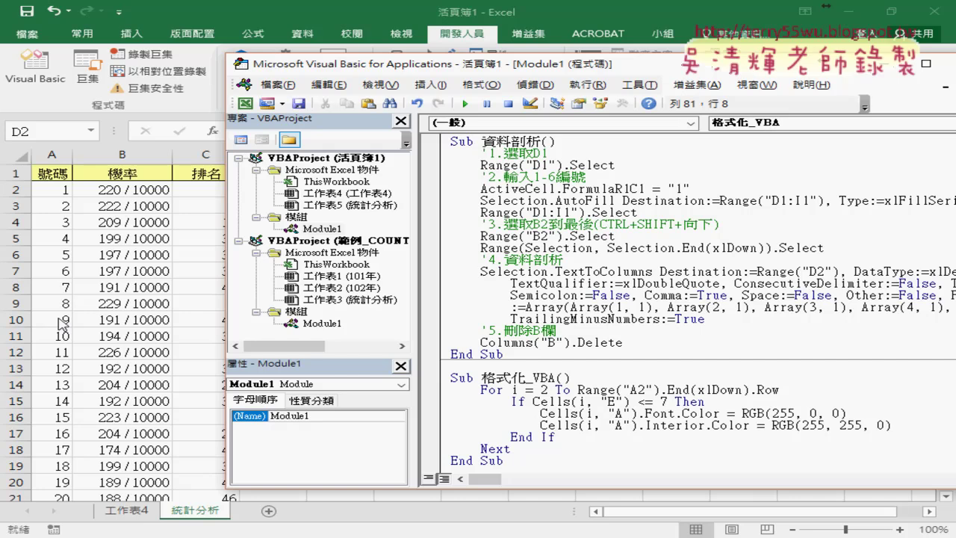
{"action": "scroll", "coordinate": [552, 341], "scroll_direction": "down", "scroll_amount": 1}
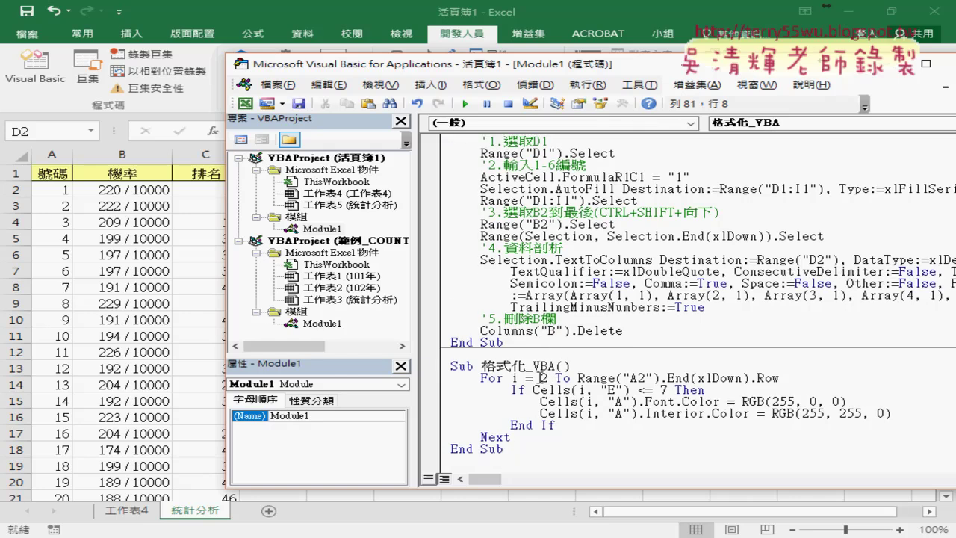
{"action": "double_click", "coordinate": [543, 378]}
{"action": "left_click_drag", "start_coordinate": [578, 378], "coordinate": [779, 378]}
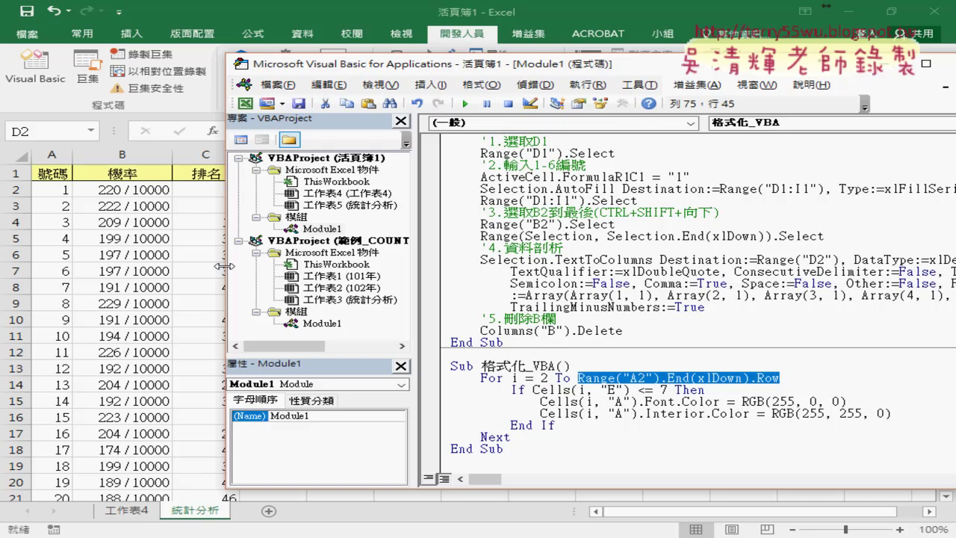
{"action": "left_click_drag", "start_coordinate": [226, 266], "coordinate": [326, 266]}
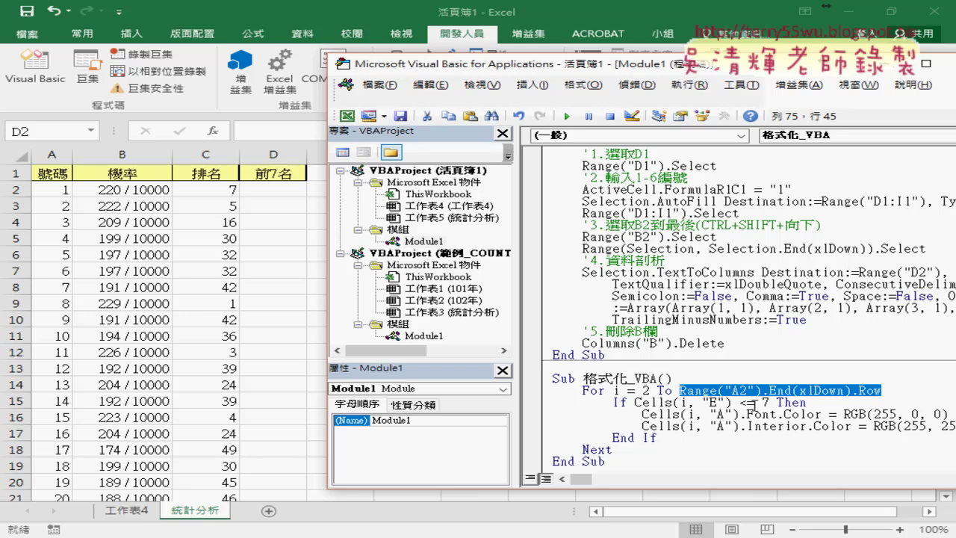
{"action": "double_click", "coordinate": [713, 402]}
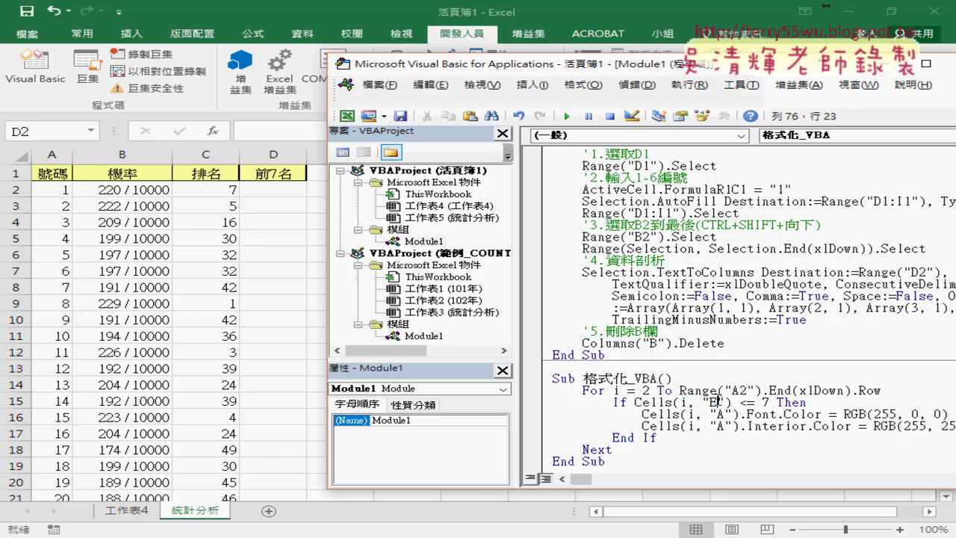
{"action": "type", "text": "C"}
- Rearrange the VBA editor and place the cursor in 格式化_VBA ready to run it
{"action": "left_click_drag", "start_coordinate": [542, 64], "coordinate": [345, 58]}
{"action": "scroll", "coordinate": [664, 411], "scroll_direction": "down", "scroll_amount": 1}
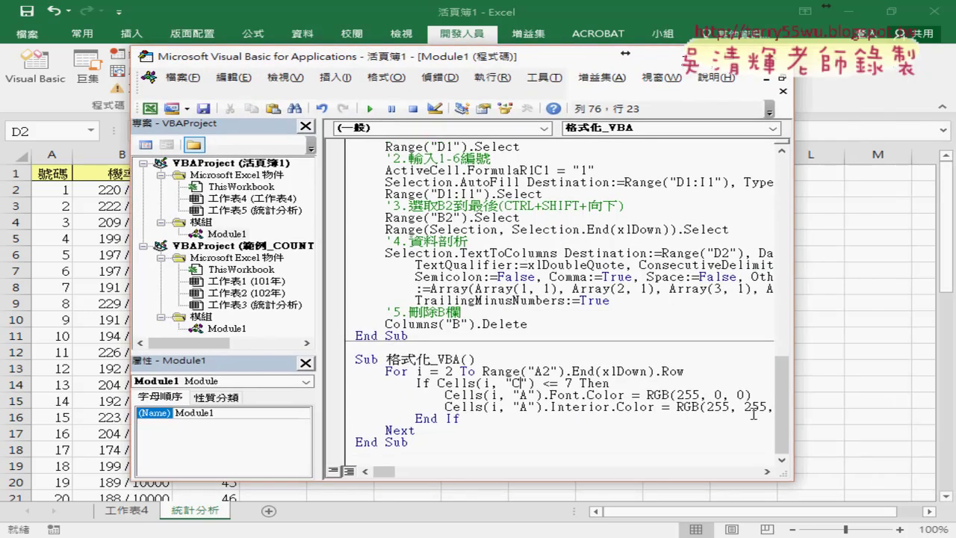
{"action": "left_click_drag", "start_coordinate": [792, 409], "coordinate": [896, 410]}
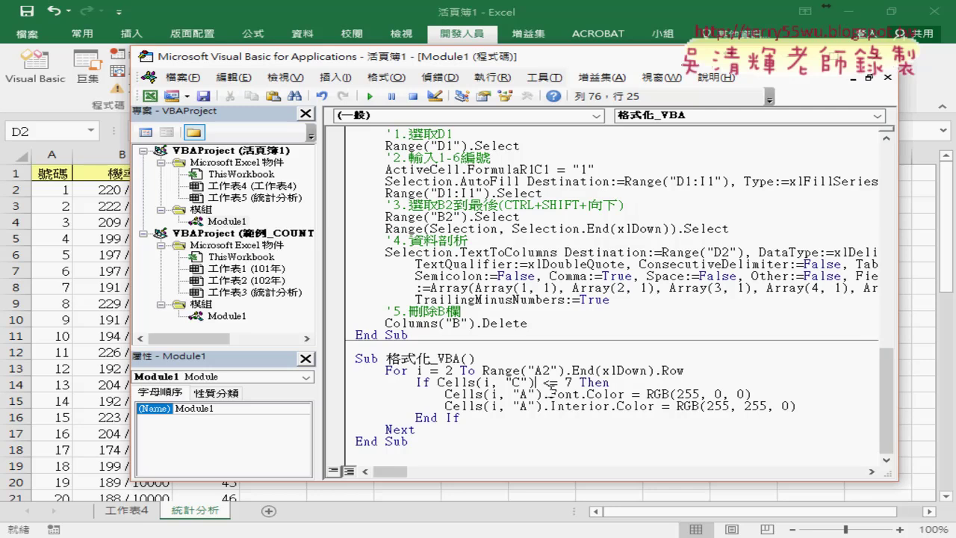
{"action": "left_click", "coordinate": [634, 405]}
- Step through 格式化_VBA with F8 until A2 turns red on a yellow fill
{"action": "key", "text": "F8"}
{"action": "key", "text": "F8"}
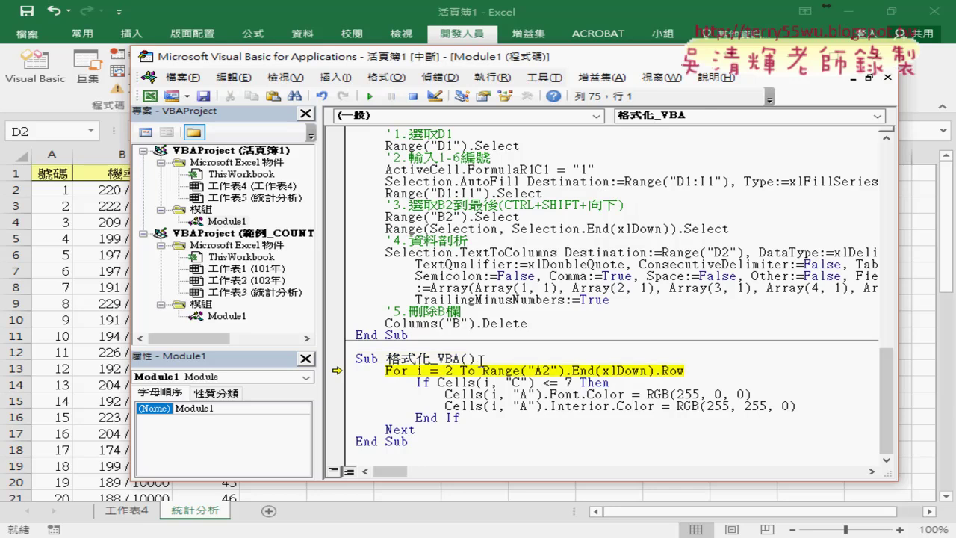
{"action": "key", "text": "F8"}
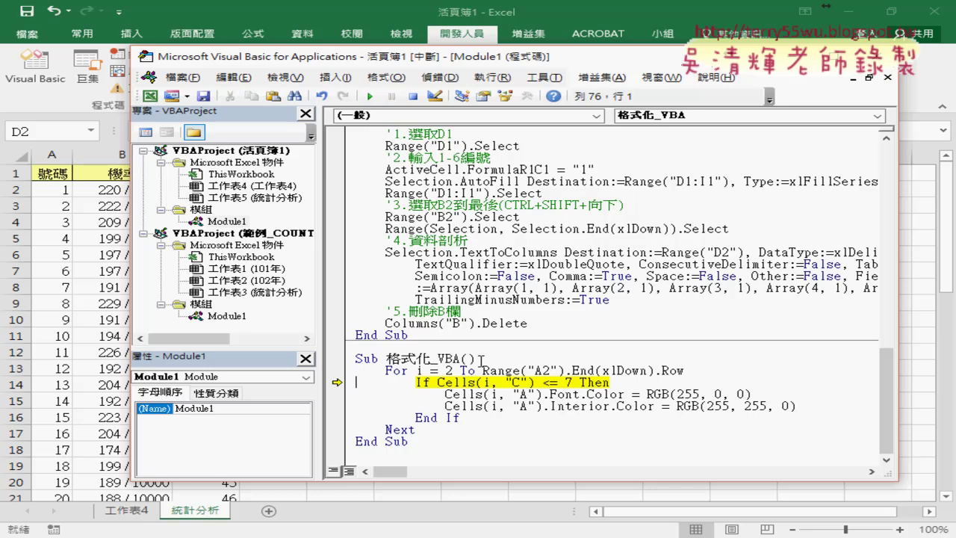
{"action": "left_click_drag", "start_coordinate": [389, 63], "coordinate": [507, 61]}
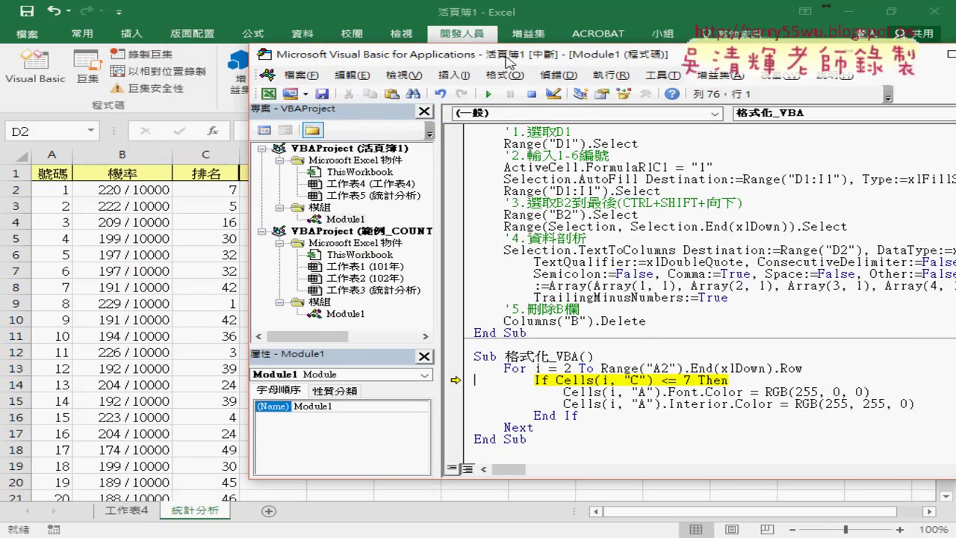
{"action": "key", "text": "F8"}
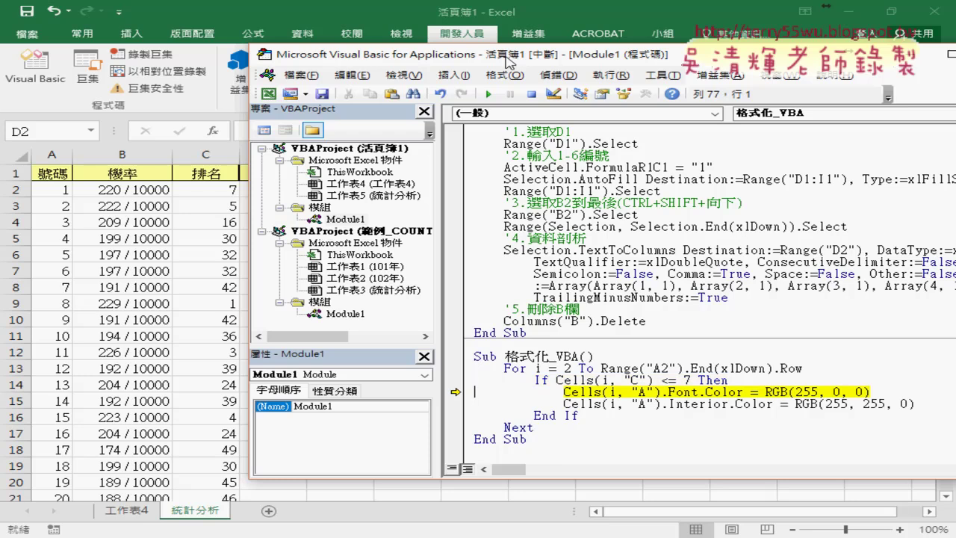
{"action": "key", "text": "F8"}
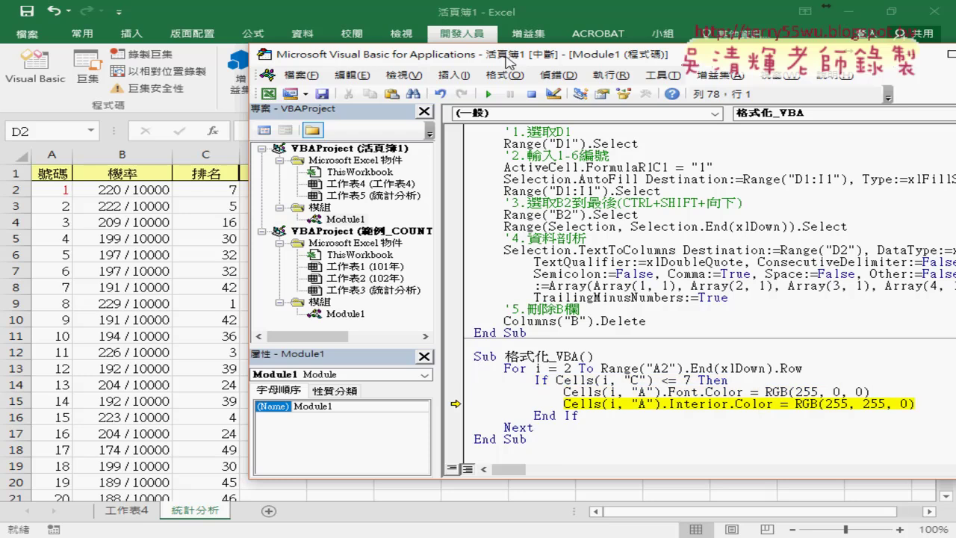
{"action": "key", "text": "F8"}
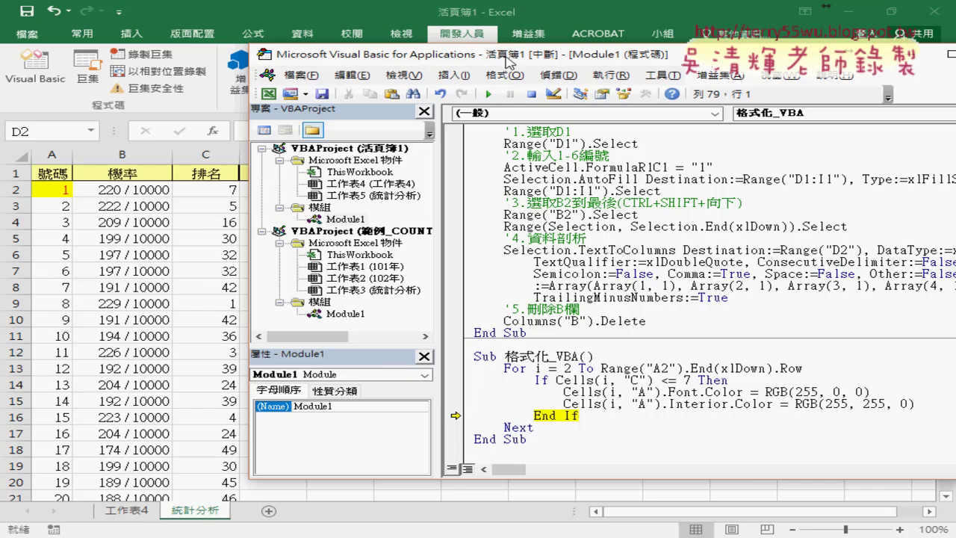
- Let 格式化_VBA finish all rows, then return to the sheet and select D2
{"action": "left_click", "coordinate": [489, 94]}
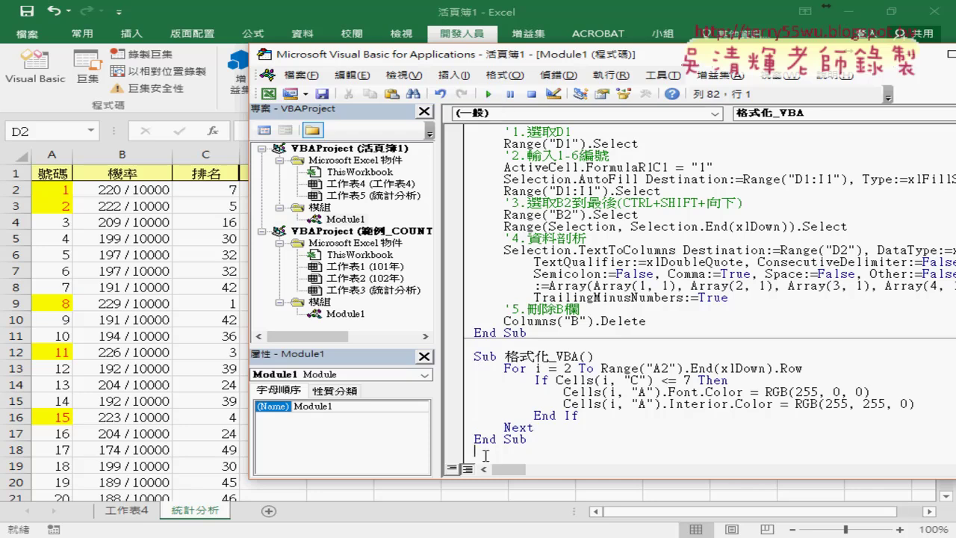
{"action": "key", "text": "alt+F11"}
{"action": "left_click_drag", "start_coordinate": [273, 189], "coordinate": [274, 290]}
{"action": "left_click", "coordinate": [280, 192]}
{"action": "left_click_drag", "start_coordinate": [280, 192], "coordinate": [280, 293]}
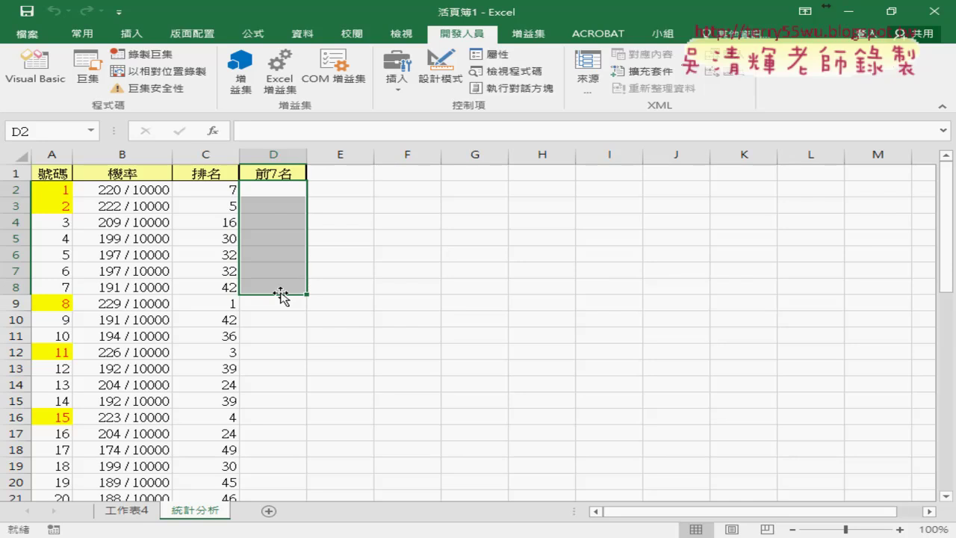
{"action": "left_click", "coordinate": [13, 189]}
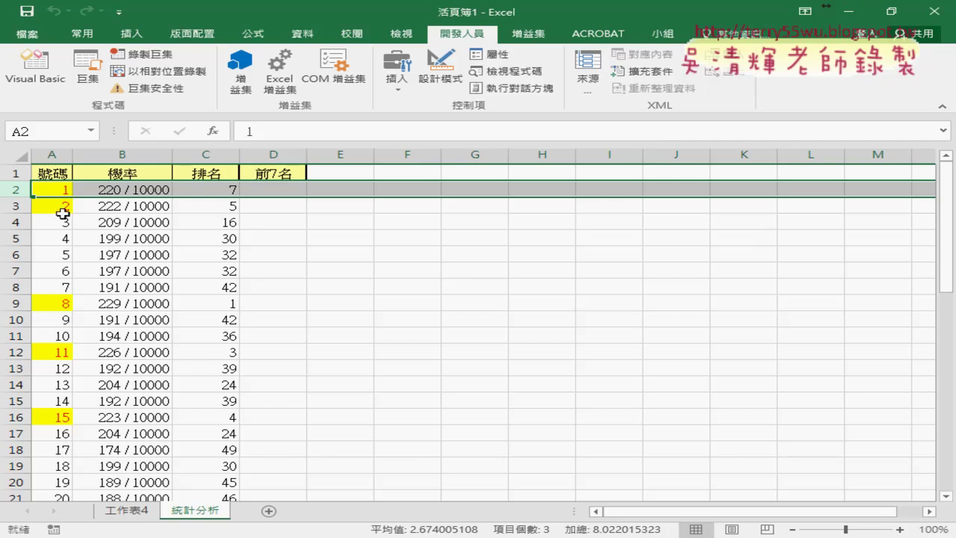
{"action": "left_click", "coordinate": [47, 189]}
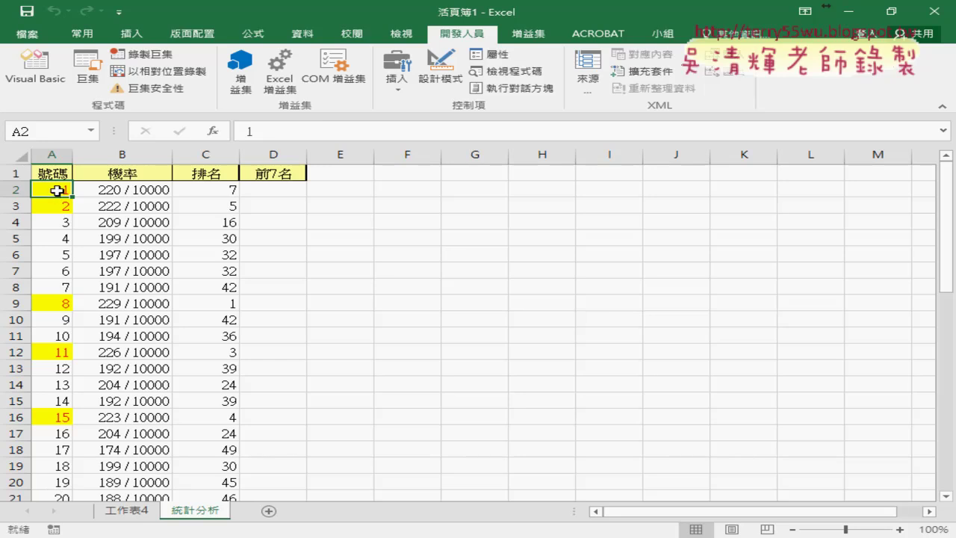
{"action": "left_click", "coordinate": [223, 190]}
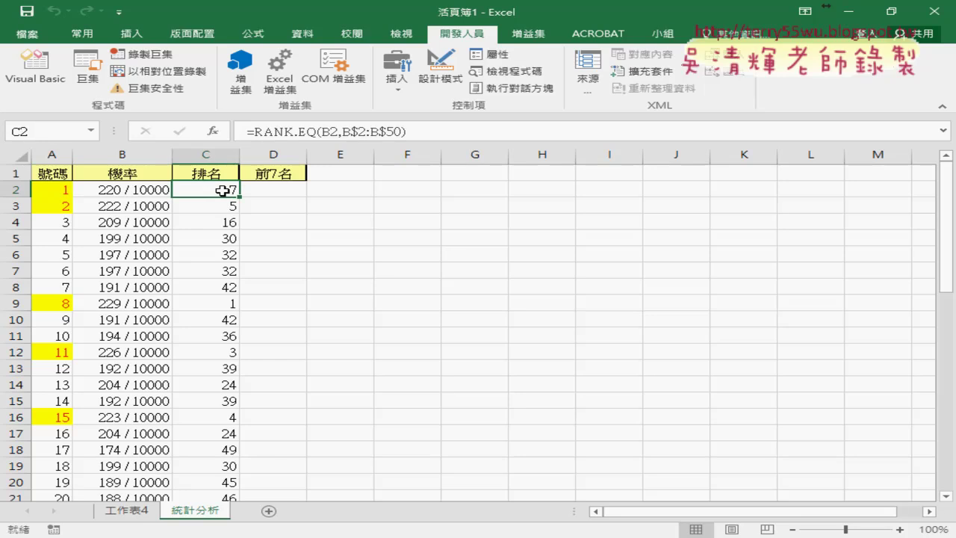
{"action": "left_click", "coordinate": [59, 188]}
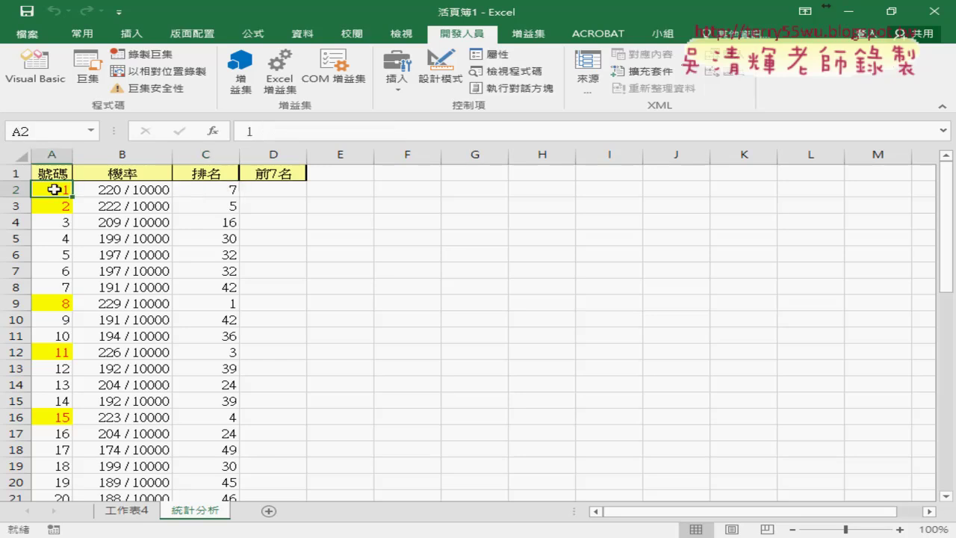
{"action": "left_click", "coordinate": [290, 192]}
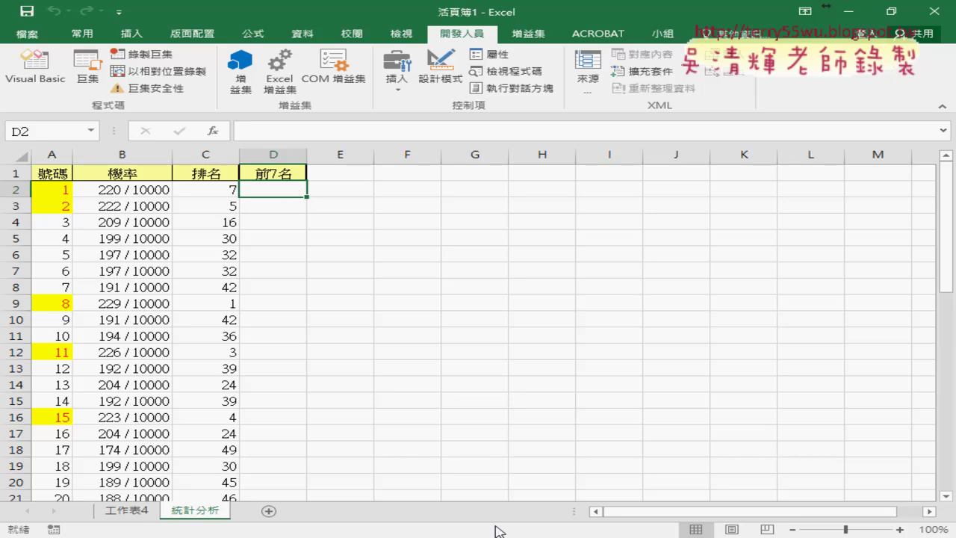
- Copy the 前7名 macro's code from the 範例_COUNTIF workbook's macro button
{"action": "left_click", "coordinate": [647, 474]}
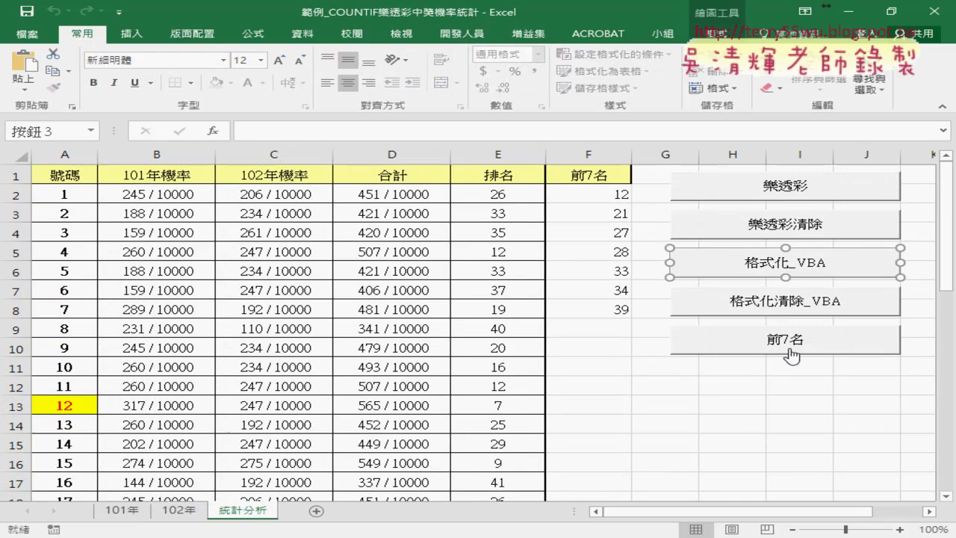
{"action": "right_click", "coordinate": [792, 350]}
{"action": "left_click", "coordinate": [821, 463]}
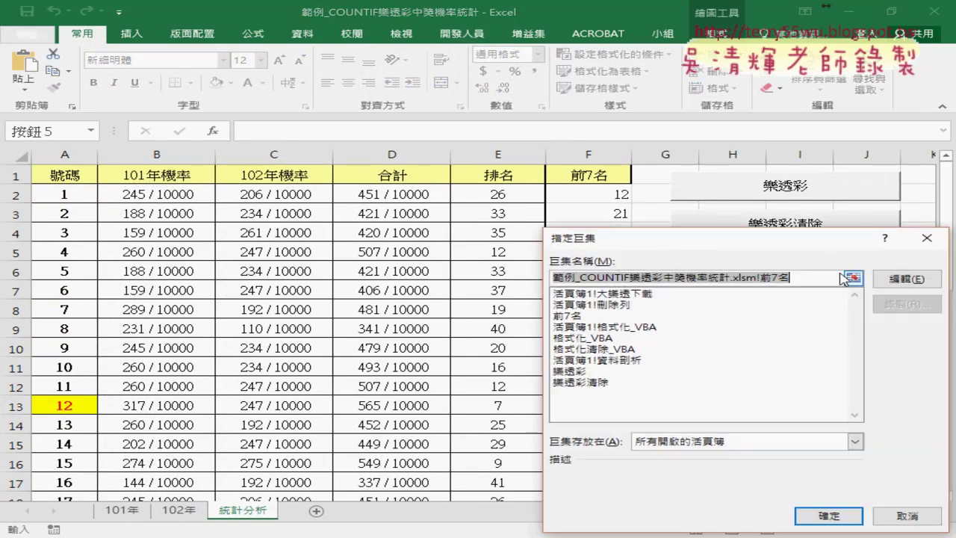
{"action": "left_click", "coordinate": [902, 279]}
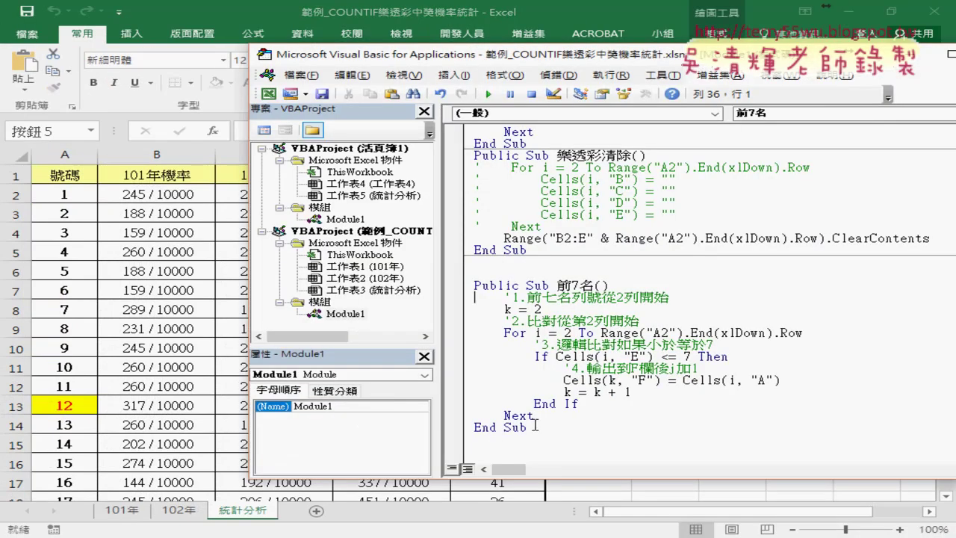
{"action": "mouse_move", "coordinate": [535, 427]}
{"action": "left_mouse_down"}
{"action": "mouse_move", "coordinate": [459, 305]}
{"action": "mouse_move", "coordinate": [469, 290]}
{"action": "left_mouse_up"}
{"action": "right_click", "coordinate": [527, 324]}
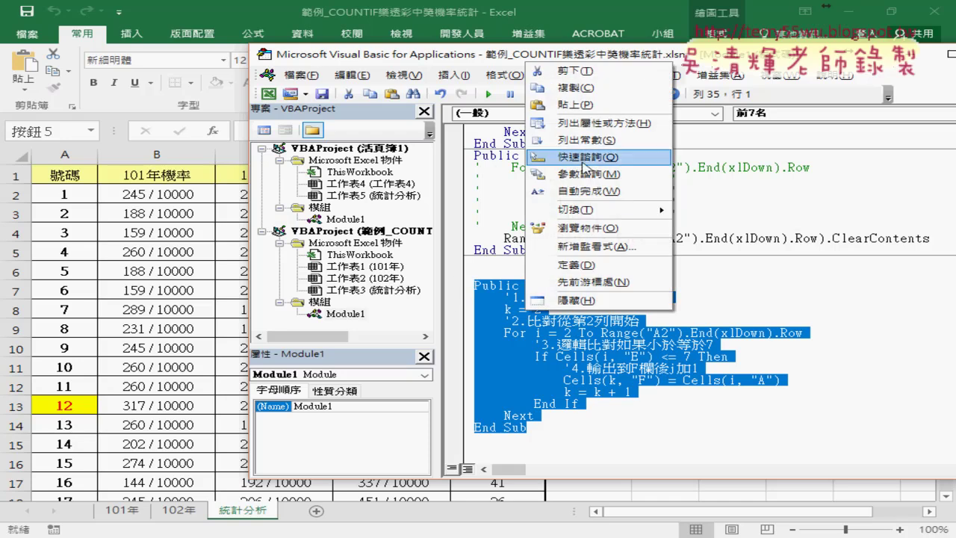
{"action": "left_click", "coordinate": [587, 89]}
- Paste the 前7名 macro below 格式化_VBA in 活頁簿1's module and minimize 範例
{"action": "double_click", "coordinate": [339, 221]}
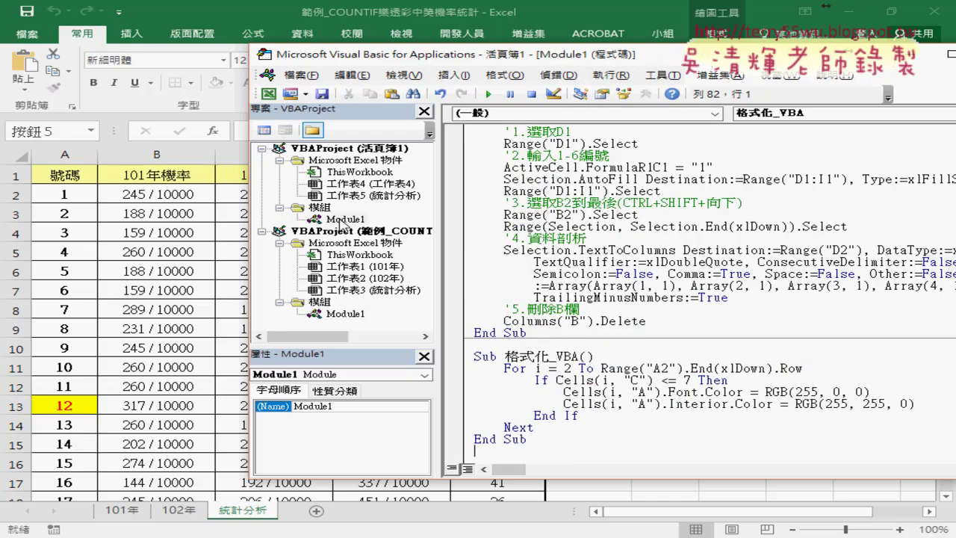
{"action": "left_click", "coordinate": [494, 450]}
{"action": "right_click", "coordinate": [494, 450]}
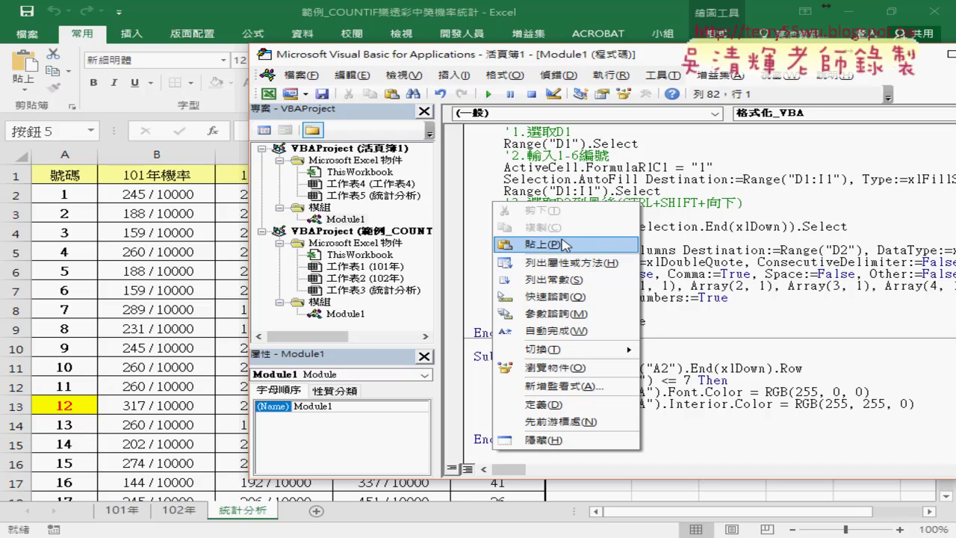
{"action": "left_click", "coordinate": [563, 253]}
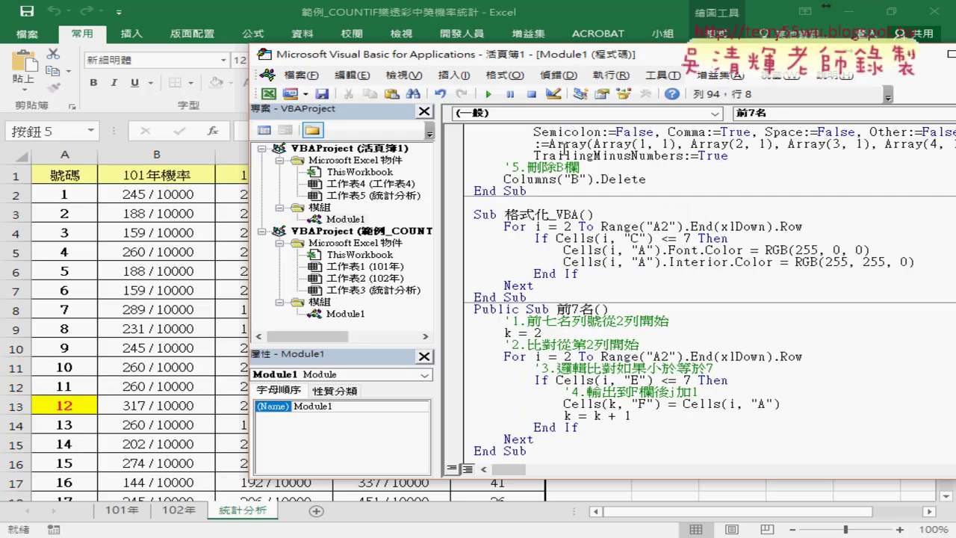
{"action": "left_click", "coordinate": [857, 12]}
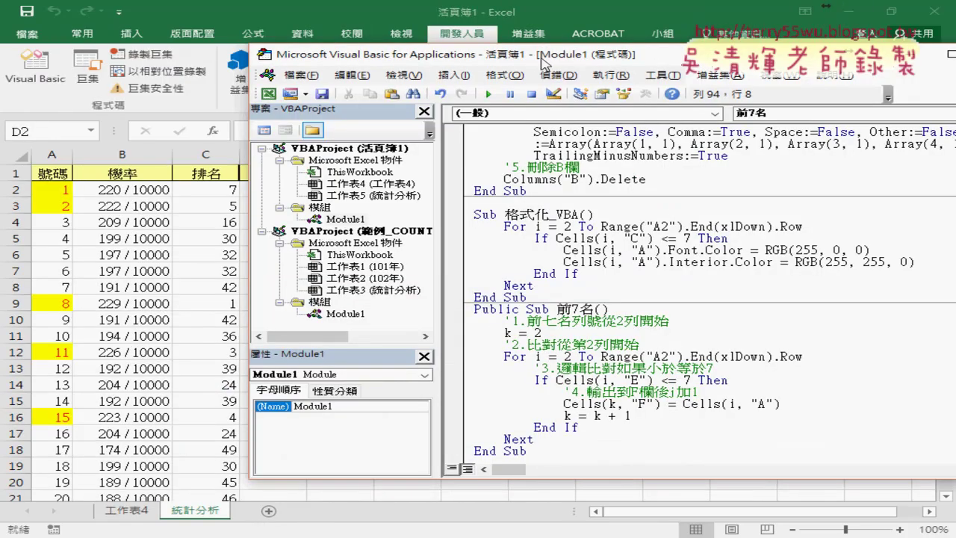
- In 前7名, change the rank-check column from E to C and the output column from F to D
{"action": "mouse_move", "coordinate": [538, 61]}
{"action": "left_mouse_down"}
{"action": "mouse_move", "coordinate": [506, 57]}
{"action": "mouse_move", "coordinate": [610, 49]}
{"action": "left_mouse_up"}
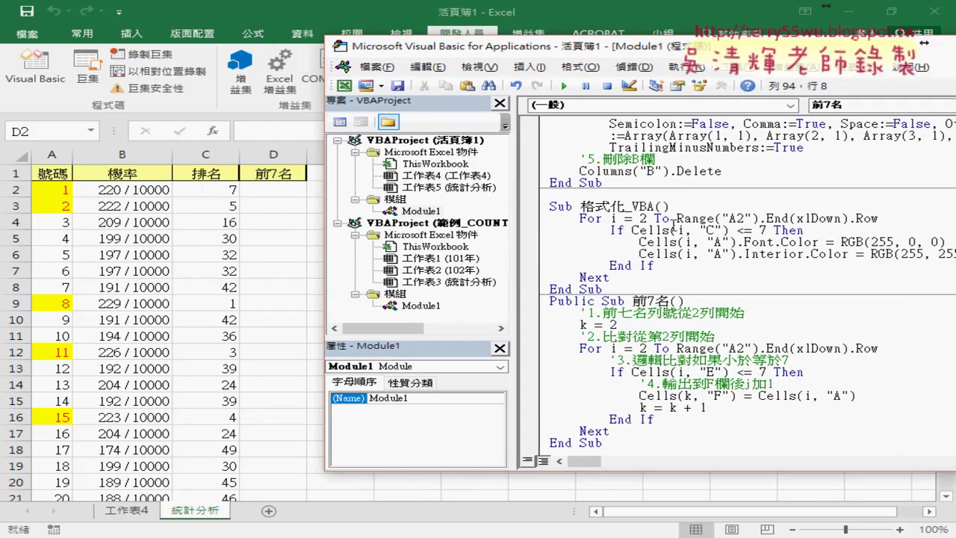
{"action": "scroll", "coordinate": [685, 293], "scroll_direction": "down", "scroll_amount": 1}
{"action": "left_click", "coordinate": [626, 314]}
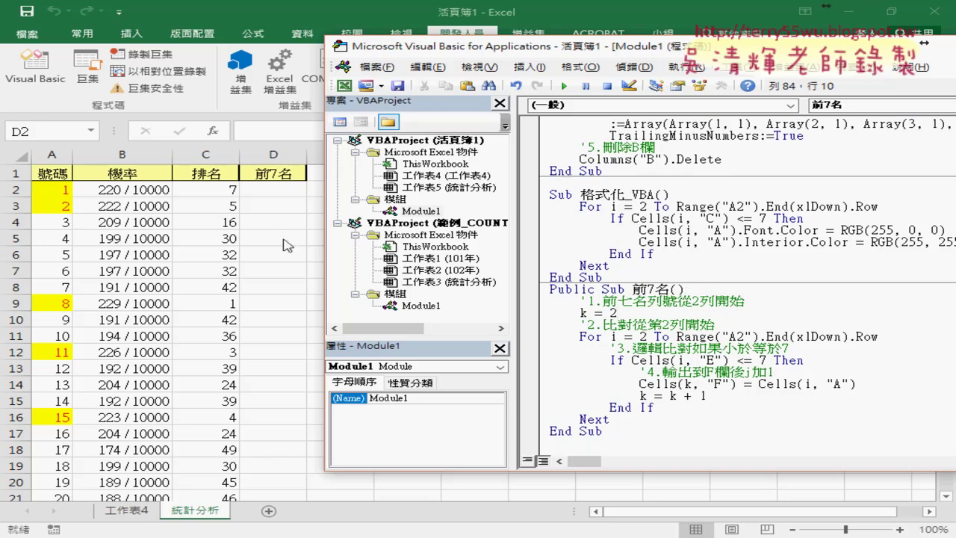
{"action": "left_click", "coordinate": [655, 336]}
{"action": "double_click", "coordinate": [711, 360]}
{"action": "type", "text": "C"}
{"action": "double_click", "coordinate": [719, 384]}
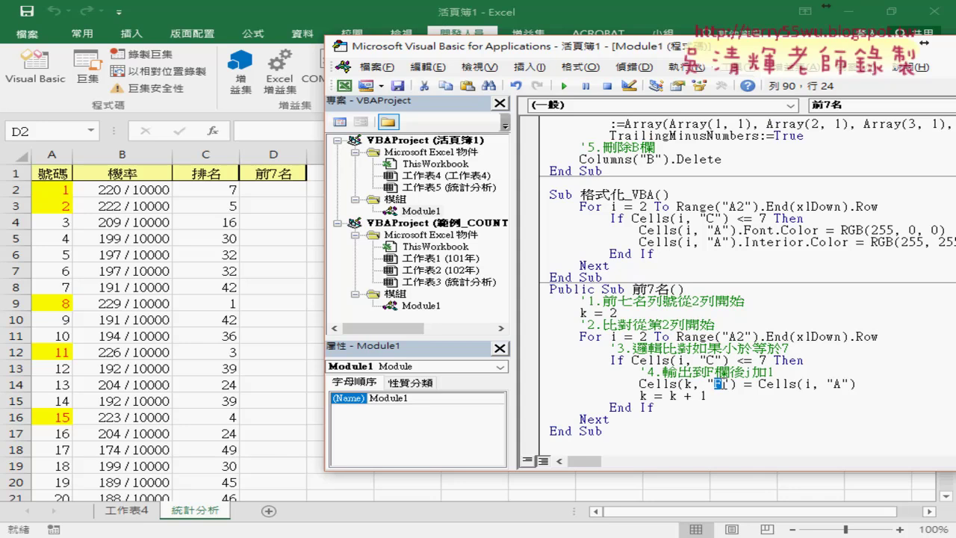
{"action": "type", "text": "D"}
{"action": "left_click", "coordinate": [788, 385]}
{"action": "left_click", "coordinate": [678, 384]}
{"action": "left_click", "coordinate": [620, 431]}
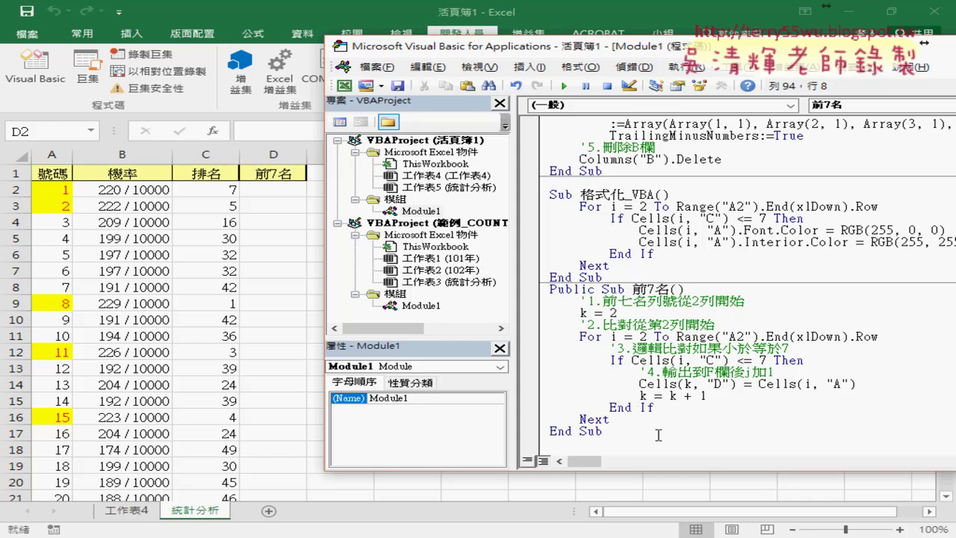
- Step through 前7名 with F8 until D2 shows 1, then let the macro continue
{"action": "left_click_drag", "start_coordinate": [526, 50], "coordinate": [551, 49]}
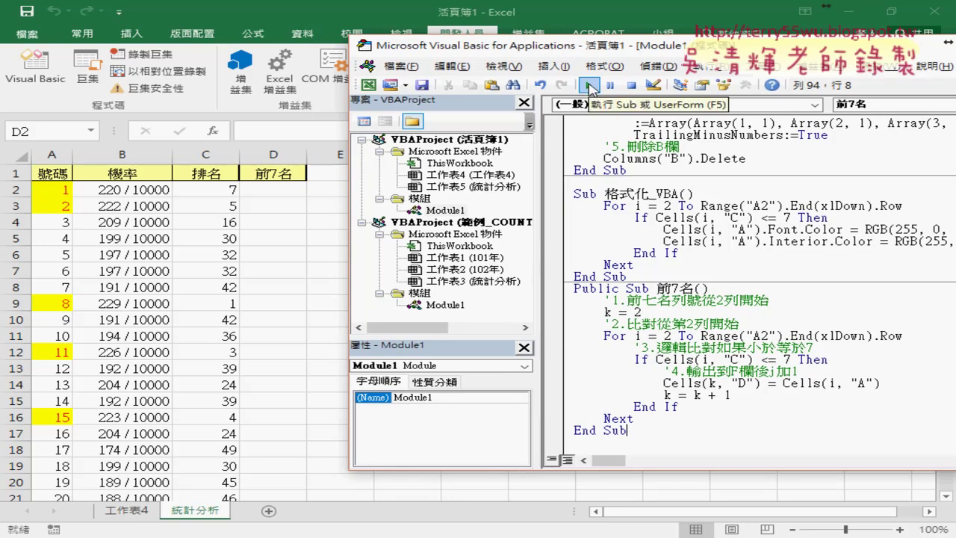
{"action": "left_click", "coordinate": [703, 325]}
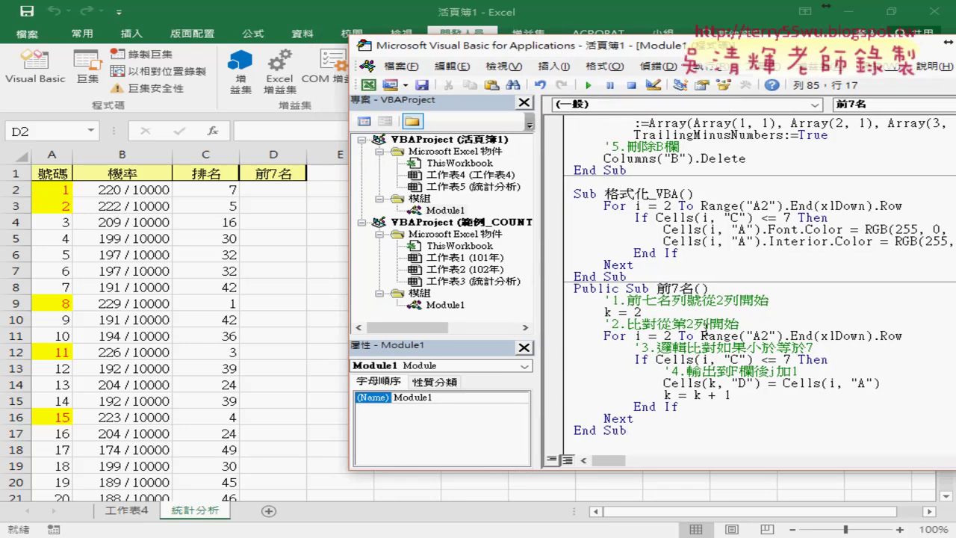
{"action": "left_click", "coordinate": [669, 335]}
{"action": "left_click", "coordinate": [812, 383]}
{"action": "key", "text": "F8"}
{"action": "key", "text": "F8"}
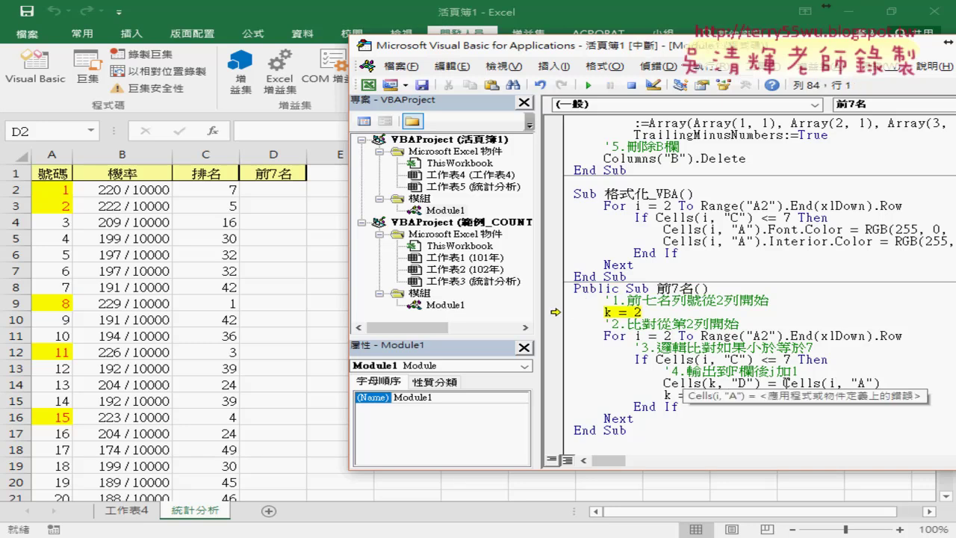
{"action": "key", "text": "F8"}
{"action": "key", "text": "F8"}
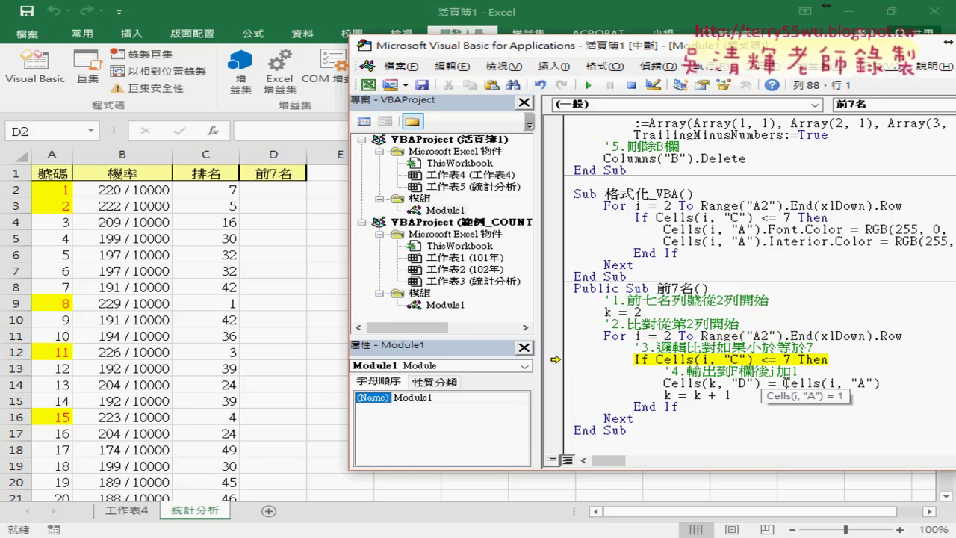
{"action": "key", "text": "F8"}
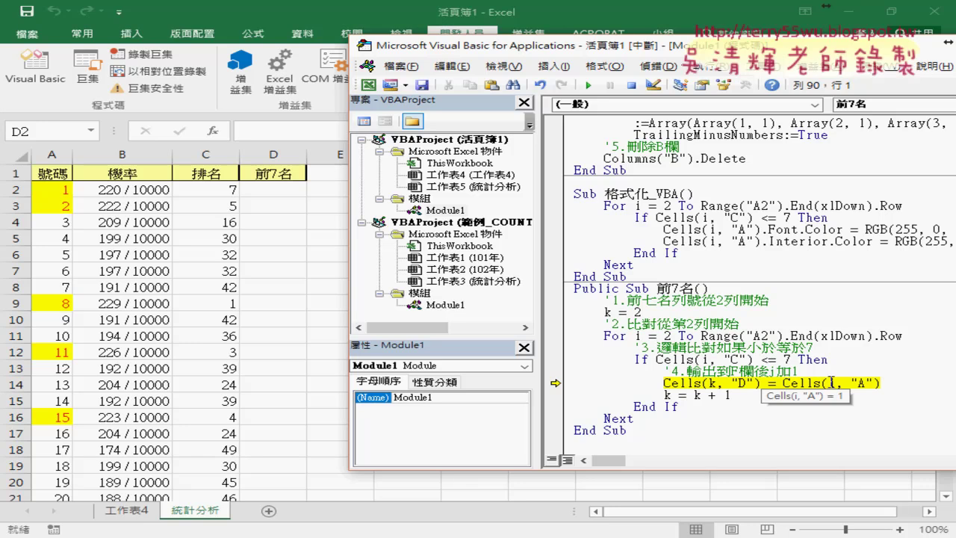
{"action": "mouse_move", "coordinate": [833, 383]}
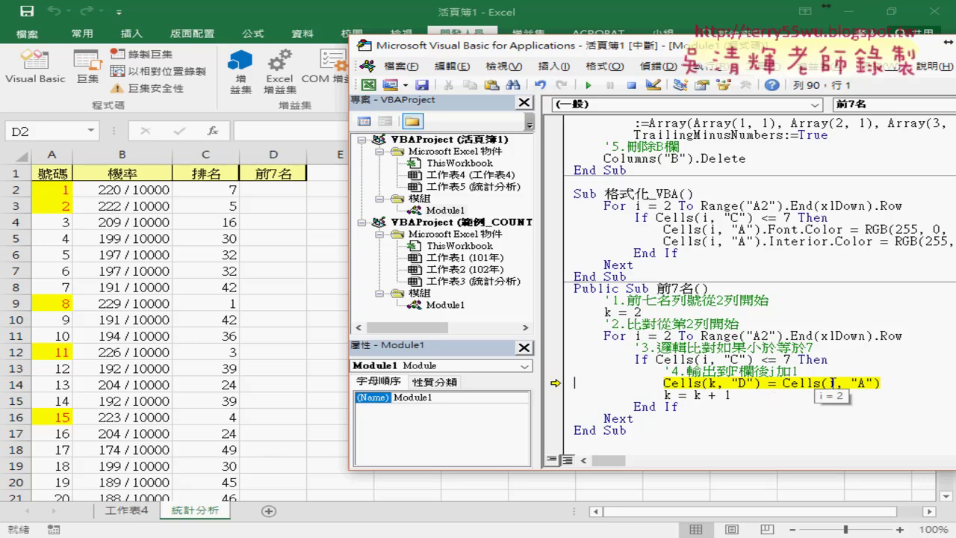
{"action": "mouse_move", "coordinate": [711, 383]}
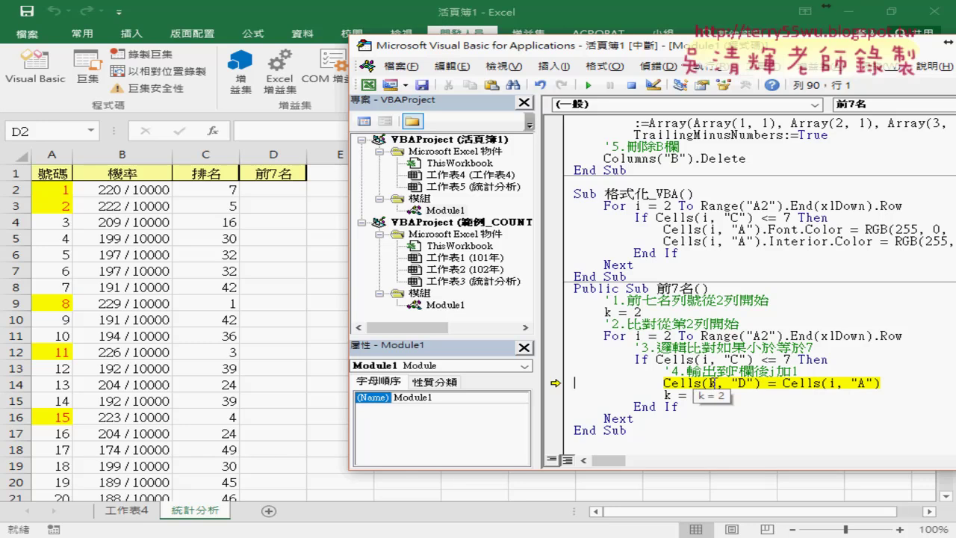
{"action": "key", "text": "F8"}
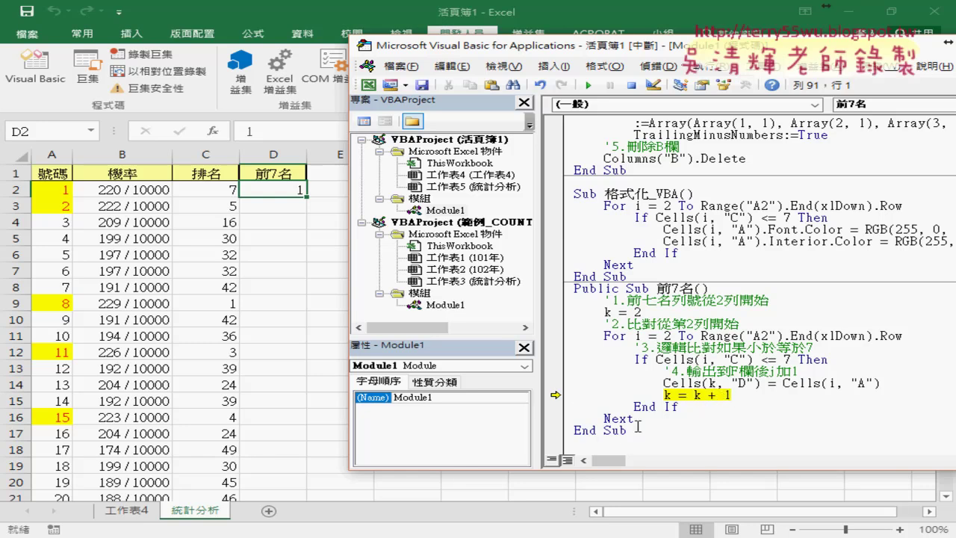
{"action": "left_click", "coordinate": [589, 85]}
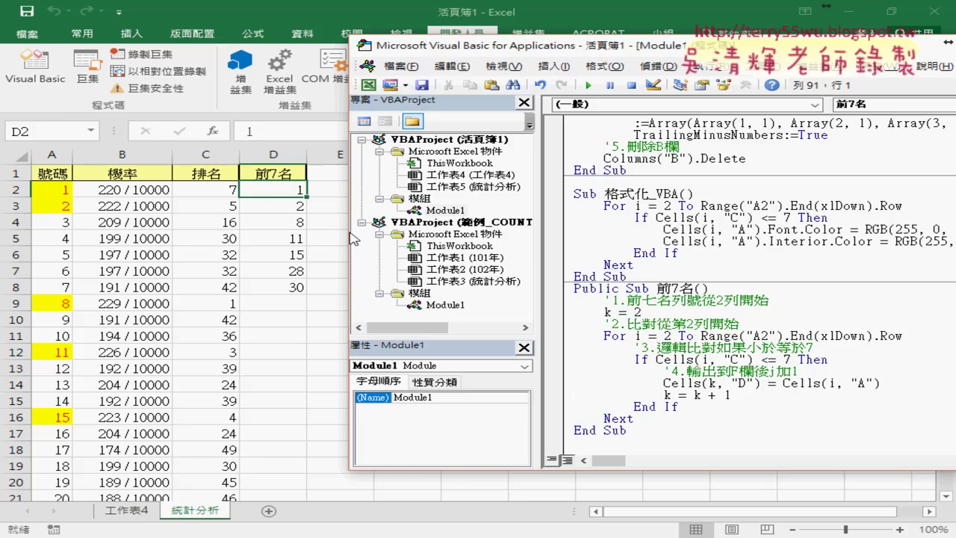
- Click in the sheet once 前7名 lists 1, 2, 8, 11, 15, 28, 30 in D2:D8
{"action": "mouse_move", "coordinate": [303, 298]}
{"action": "left_mouse_down"}
{"action": "mouse_move", "coordinate": [318, 226]}
{"action": "mouse_move", "coordinate": [301, 297]}
{"action": "left_mouse_up"}
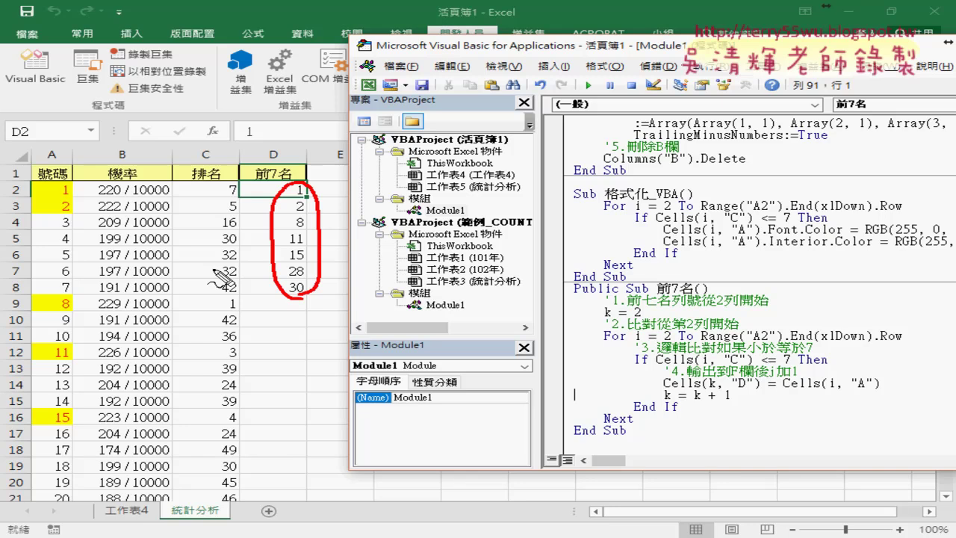
{"action": "key", "text": "Escape"}
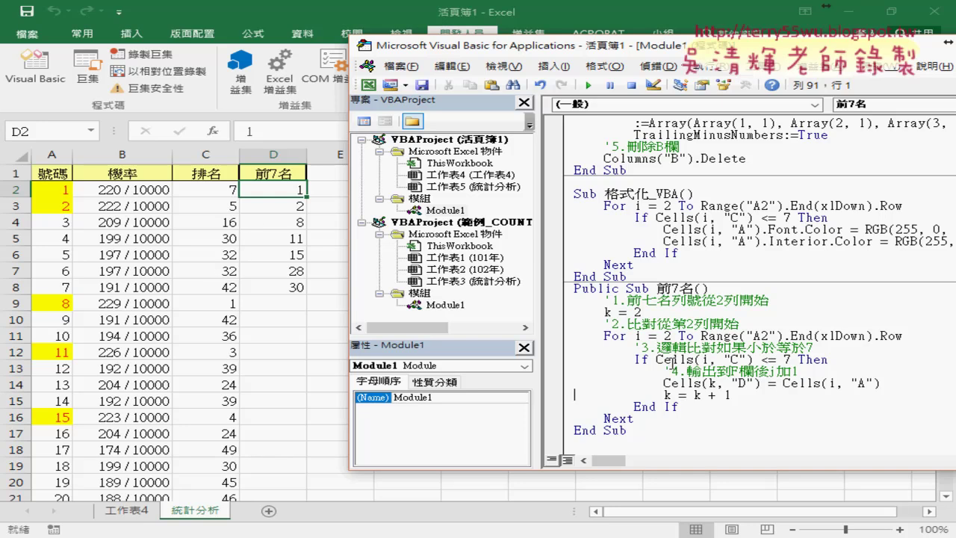
{"action": "left_click_drag", "start_coordinate": [349, 239], "coordinate": [410, 236]}
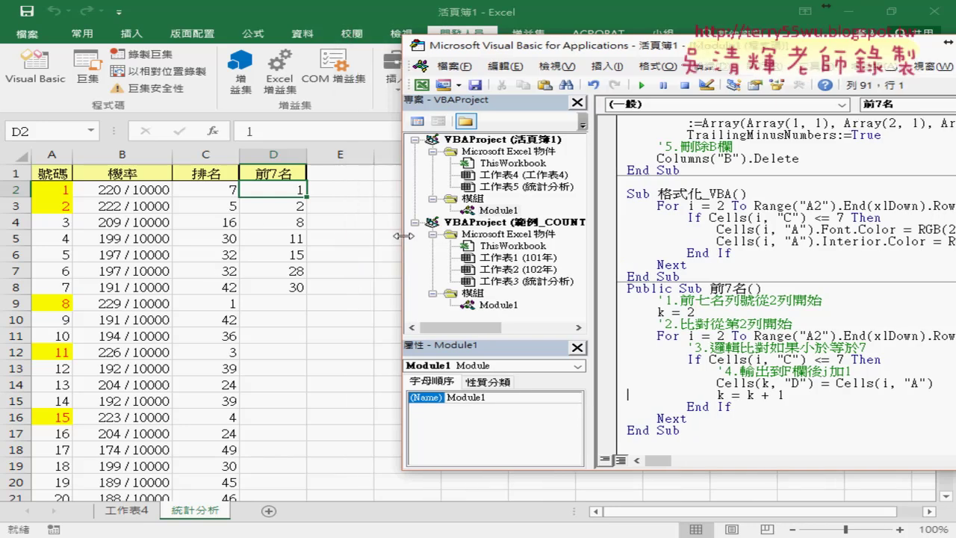
{"action": "key", "text": "ctrl+2"}
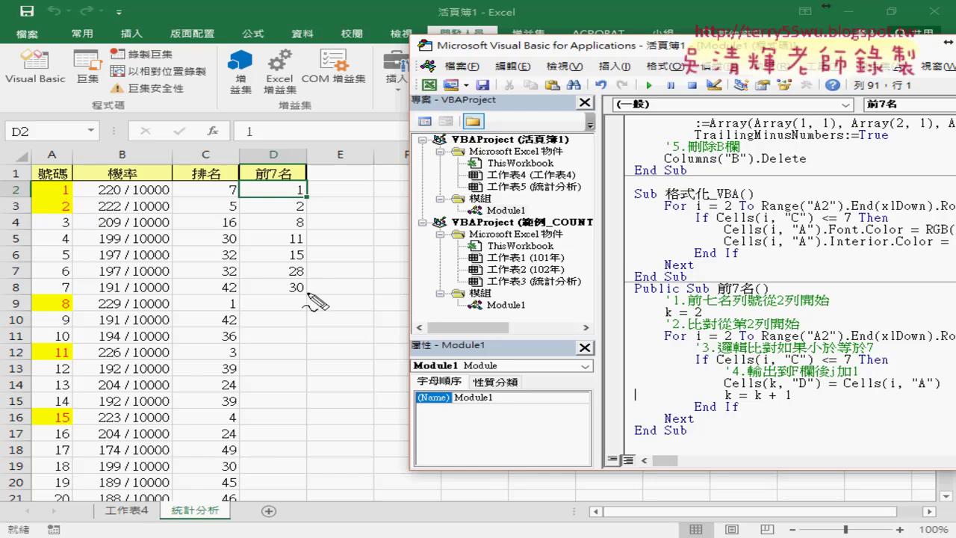
{"action": "left_click_drag", "start_coordinate": [307, 293], "coordinate": [301, 297]}
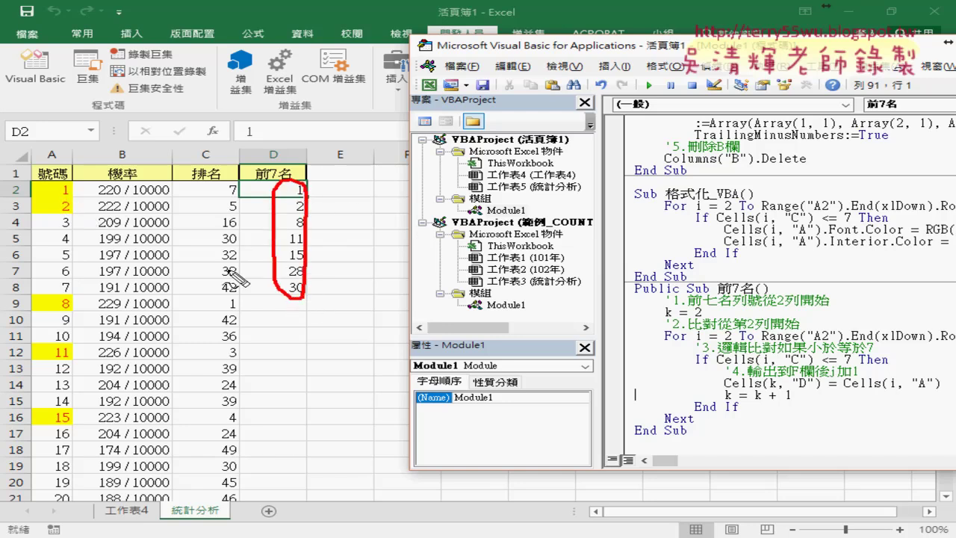
{"action": "left_click_drag", "start_coordinate": [233, 183], "coordinate": [238, 196]}
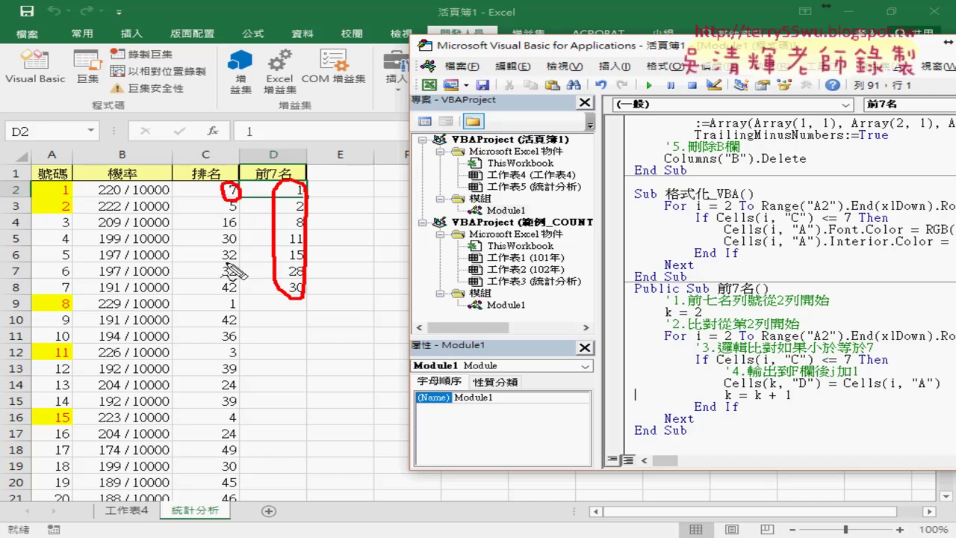
{"action": "mouse_move", "coordinate": [331, 196]}
{"action": "left_mouse_down"}
{"action": "mouse_move", "coordinate": [323, 194]}
{"action": "mouse_move", "coordinate": [327, 239]}
{"action": "mouse_move", "coordinate": [351, 249]}
{"action": "left_mouse_up"}
{"action": "mouse_move", "coordinate": [44, 196]}
{"action": "left_mouse_down"}
{"action": "mouse_move", "coordinate": [63, 195]}
{"action": "mouse_move", "coordinate": [75, 212]}
{"action": "left_mouse_up"}
{"action": "left_click_drag", "start_coordinate": [228, 200], "coordinate": [230, 217]}
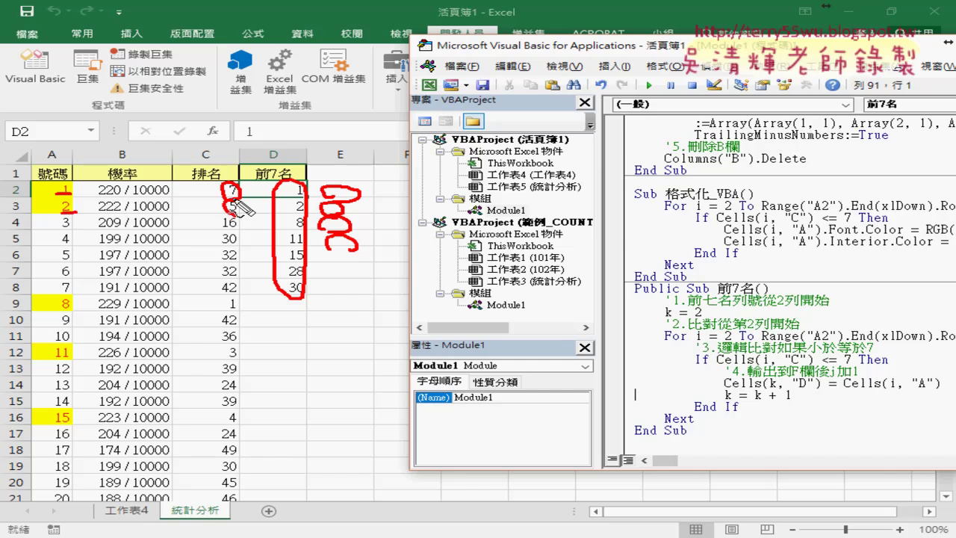
{"action": "left_click_drag", "start_coordinate": [332, 222], "coordinate": [341, 221]}
{"action": "left_click_drag", "start_coordinate": [238, 293], "coordinate": [236, 311]}
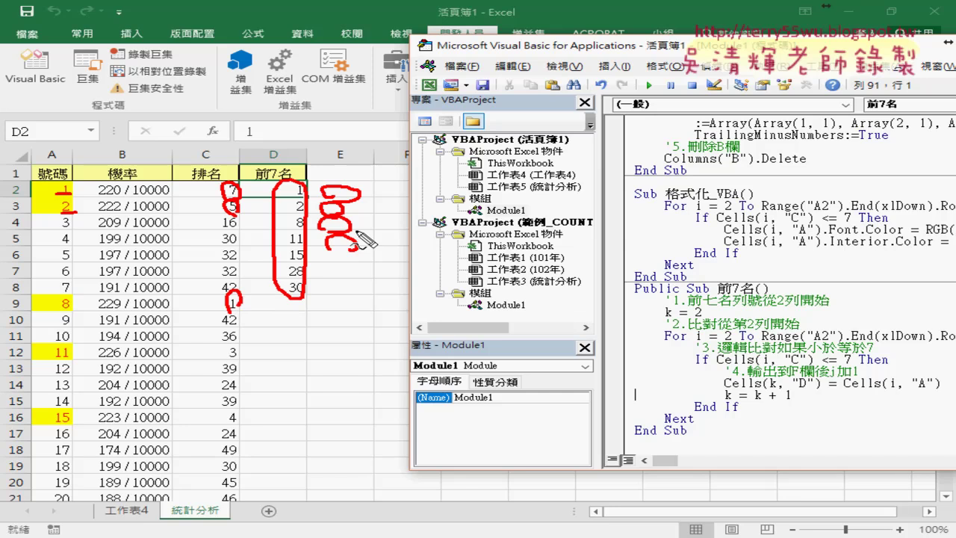
{"action": "left_click_drag", "start_coordinate": [357, 242], "coordinate": [334, 244]}
{"action": "left_click_drag", "start_coordinate": [338, 236], "coordinate": [328, 245]}
{"action": "left_click_drag", "start_coordinate": [633, 364], "coordinate": [719, 382]}
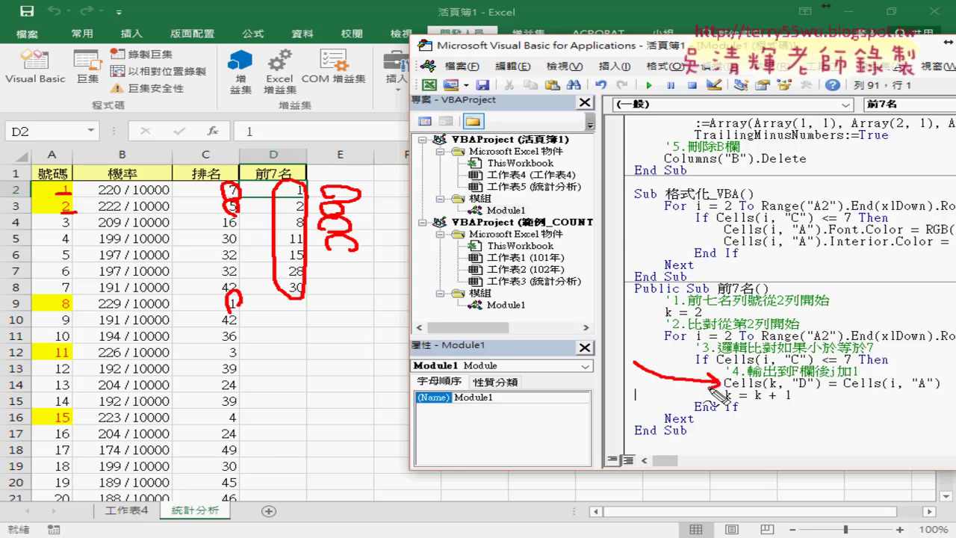